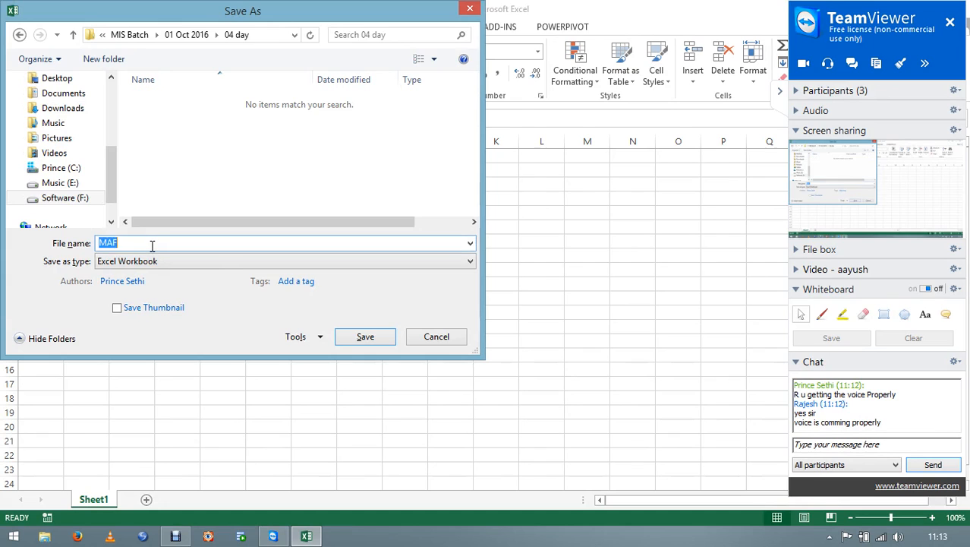
# Save the workbook under the file name day 4 and collapse the TeamViewer side panel covering the sheet.
pyautogui.write('day 4')
pyautogui.press('Return')
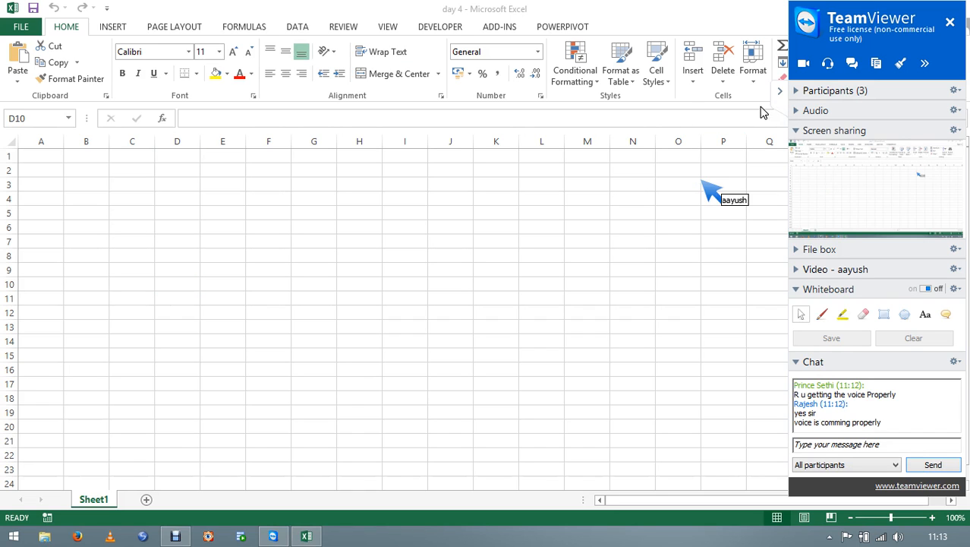
pyautogui.click(781, 91)
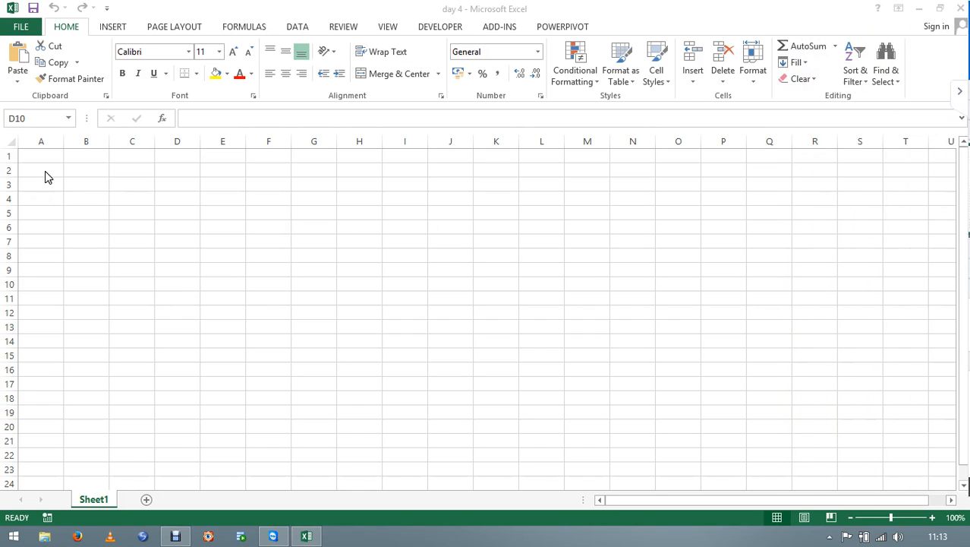
# Enter the header Dates in A1 and the formula =RANDBETWEEN(41200,41205) in A2.
pyautogui.click(60, 152)
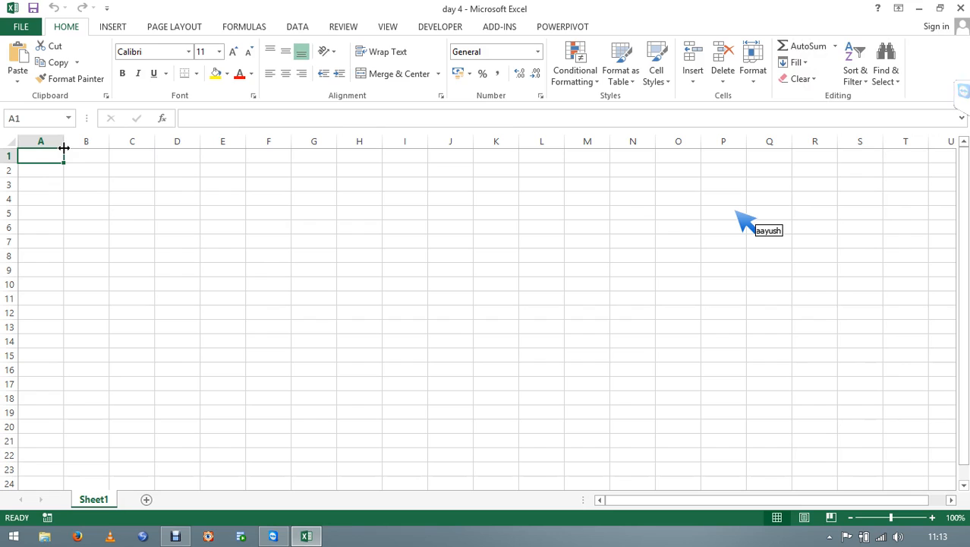
pyautogui.write('Dates')
pyautogui.press('Return')
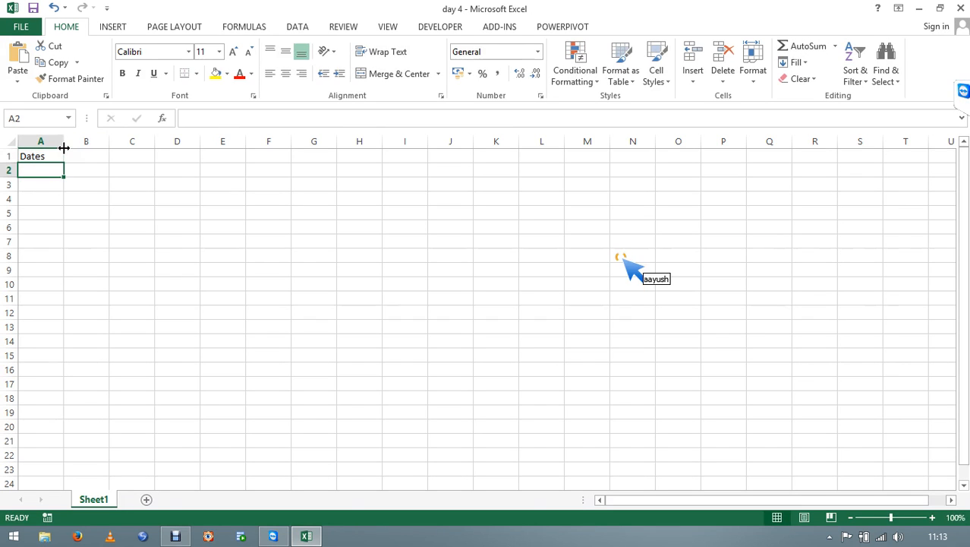
pyautogui.write('=ra')
pyautogui.press('Down')
pyautogui.press('Down')
pyautogui.press('Tab')
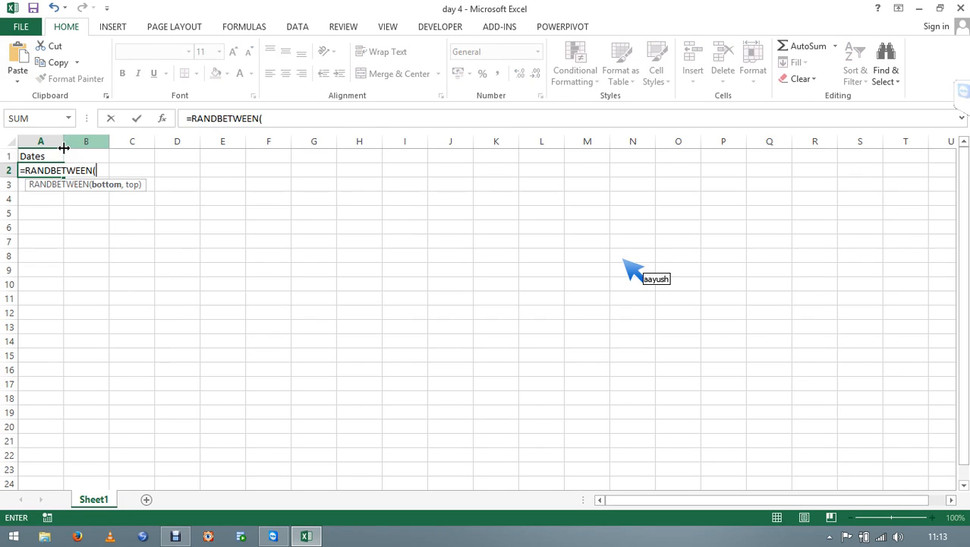
pyautogui.write('41200,41205')
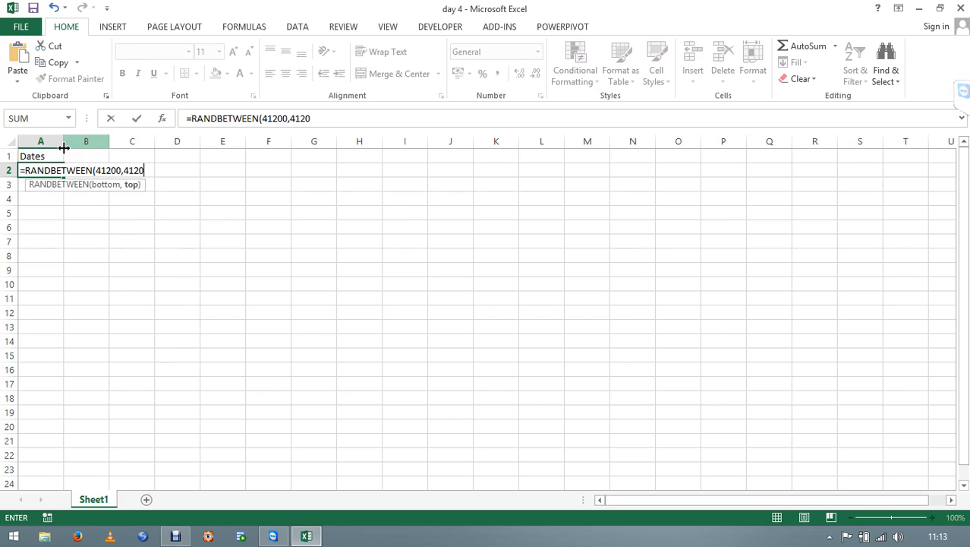
pyautogui.hotkey('ctrl', 'Return')
# Fill the random formula from A2 down to A50 and format the range as day-month-year dates.
pyautogui.hotkey('shift', 'pagedown')
pyautogui.hotkey('shift', 'pagedown')
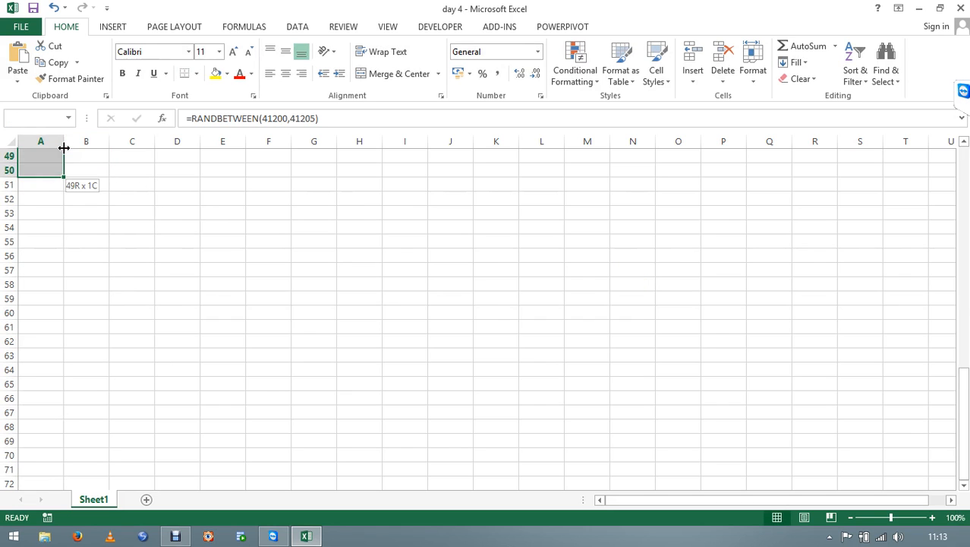
pyautogui.hotkey('ctrl', 'd')
pyautogui.hotkey('ctrl', 'BackSpace')
pyautogui.hotkey('ctrl', 'shift', '3')
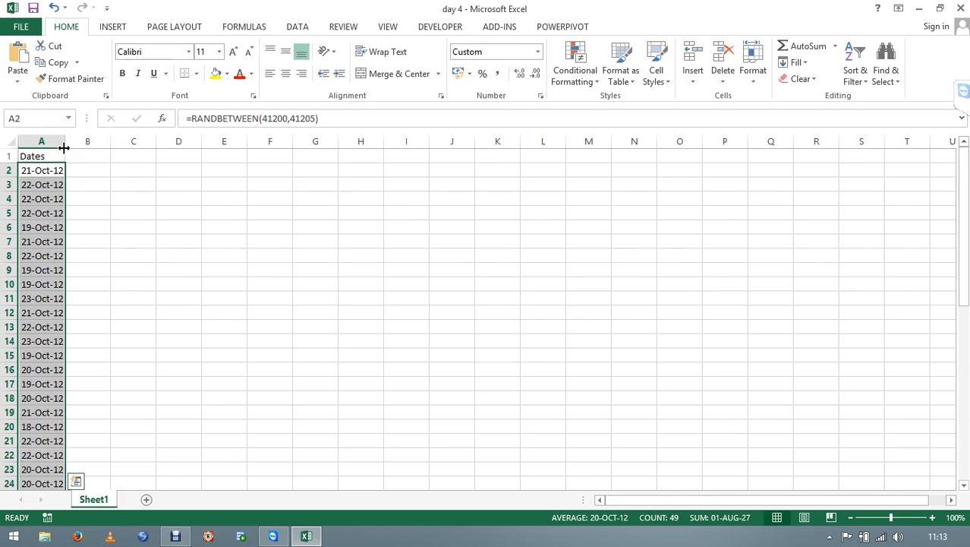
# Replace the random date formulas in A2:A50 with their static values.
pyautogui.hotkey('ctrl', 'c')
pyautogui.hotkey('ctrl', 'alt', 'v')
pyautogui.press('v')
pyautogui.press('Return')
pyautogui.press('Escape')
pyautogui.press('Up')
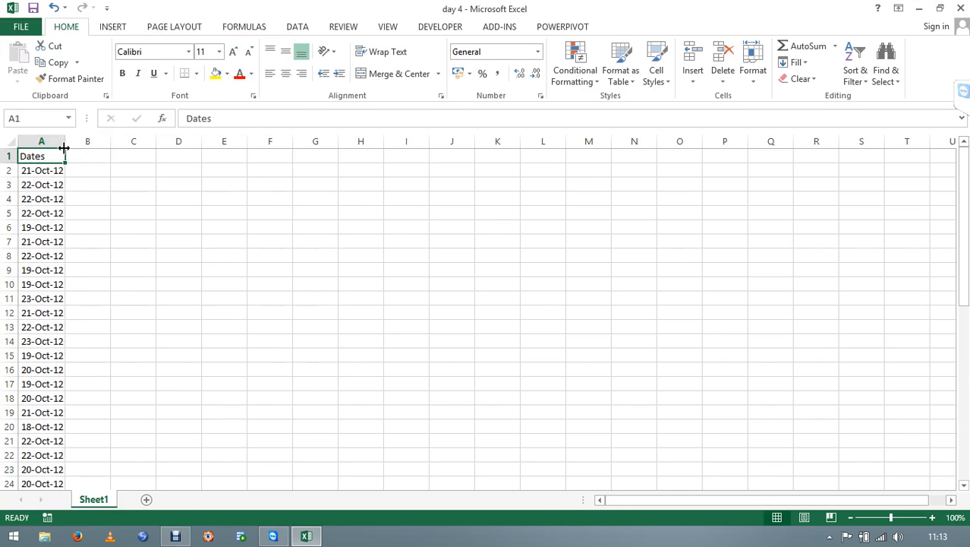
# Enter the header Name in B1 and four different sample first names in B2:B5.
pyautogui.press('Right')
pyautogui.write('Name')
pyautogui.press('Return')
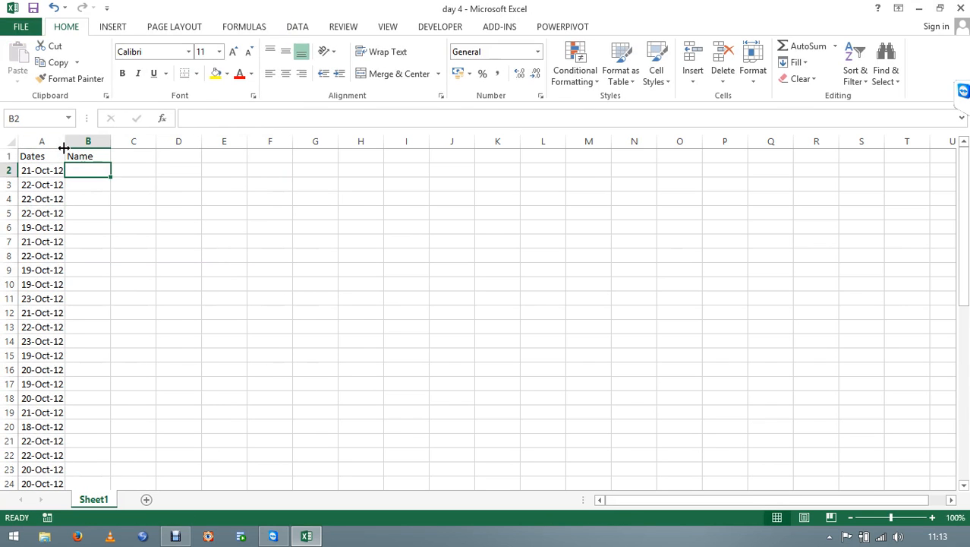
pyautogui.write('Ram')
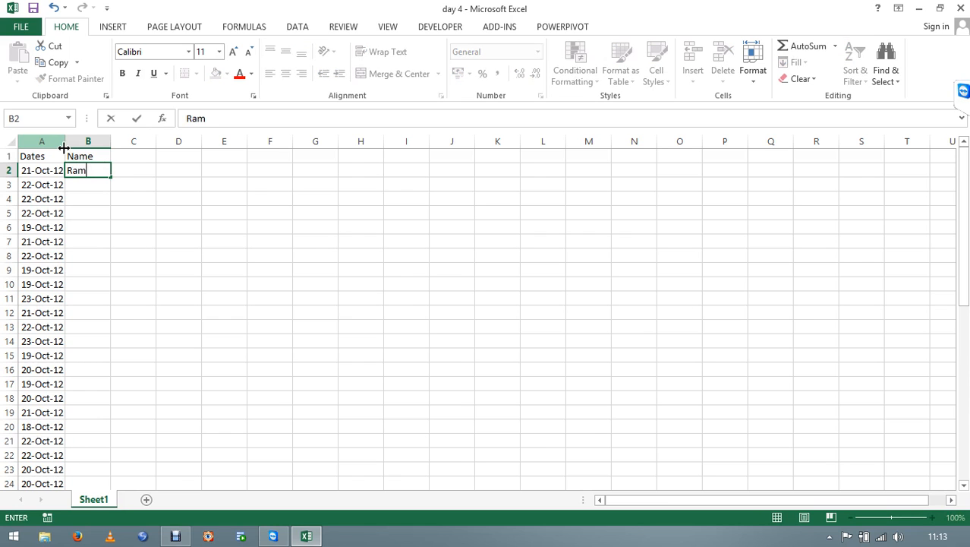
pyautogui.press('Return')
pyautogui.write('Sham')
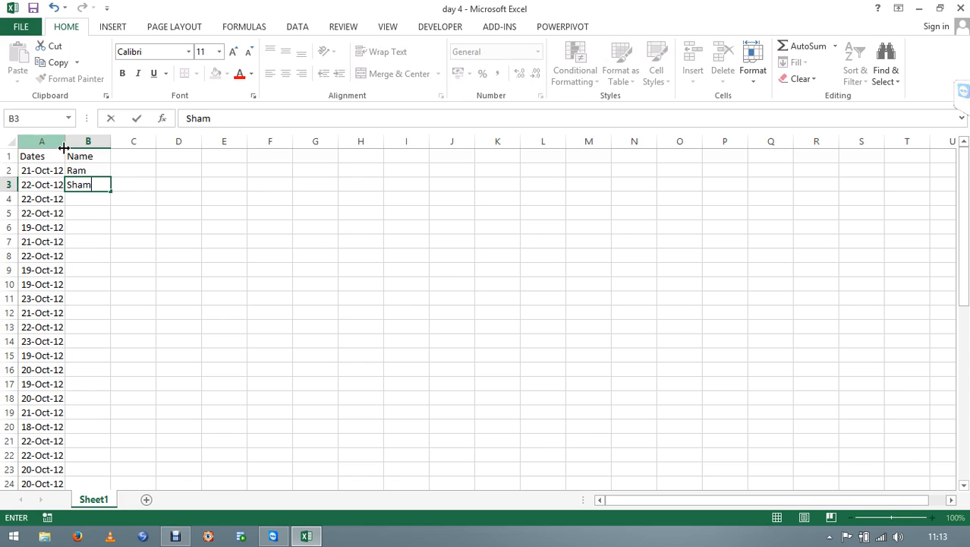
pyautogui.press('Return')
pyautogui.write('Mohan')
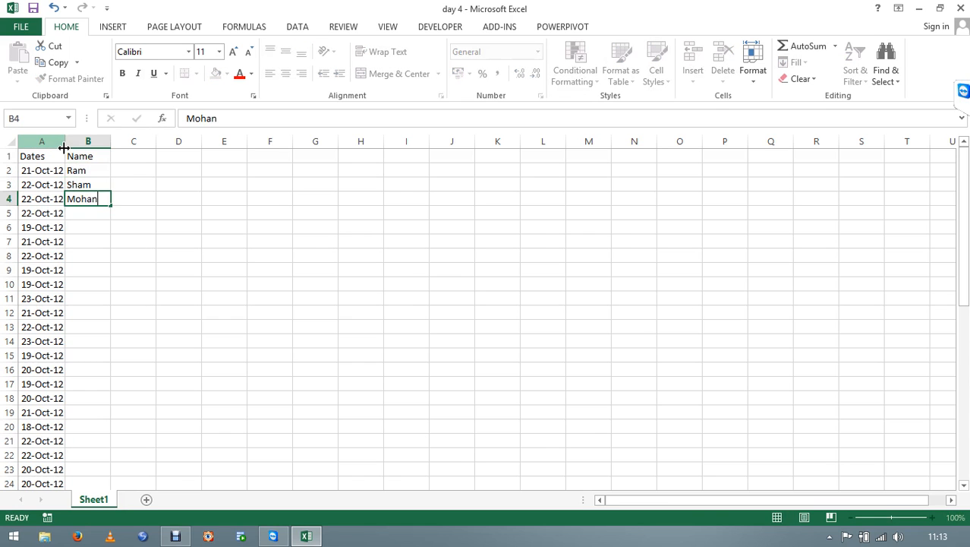
pyautogui.press('Return')
pyautogui.write('Sohan')
pyautogui.hotkey('ctrl', 'Return')
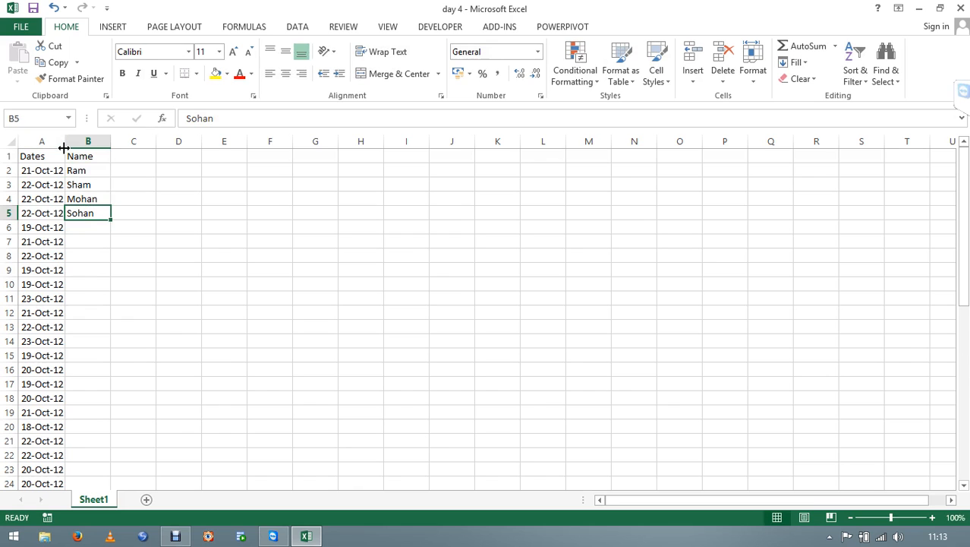
# Repeat the four names in B2:B5 down the Name column to the last row of dates.
pyautogui.press('Up')
pyautogui.press('Up')
pyautogui.press('Up')
pyautogui.hotkey('shift', 'Down')
pyautogui.hotkey('shift', 'Down')
pyautogui.hotkey('shift', 'Down')
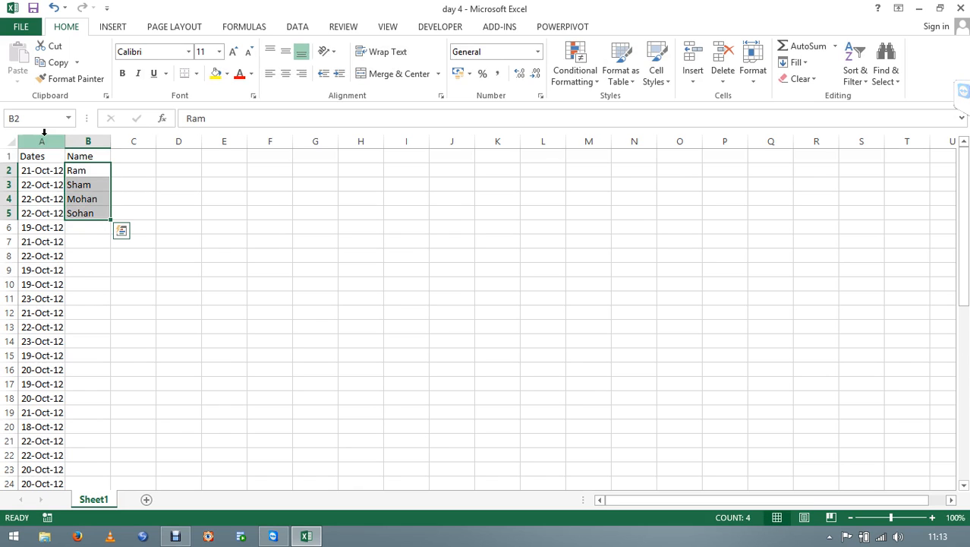
pyautogui.doubleClick(113, 217)
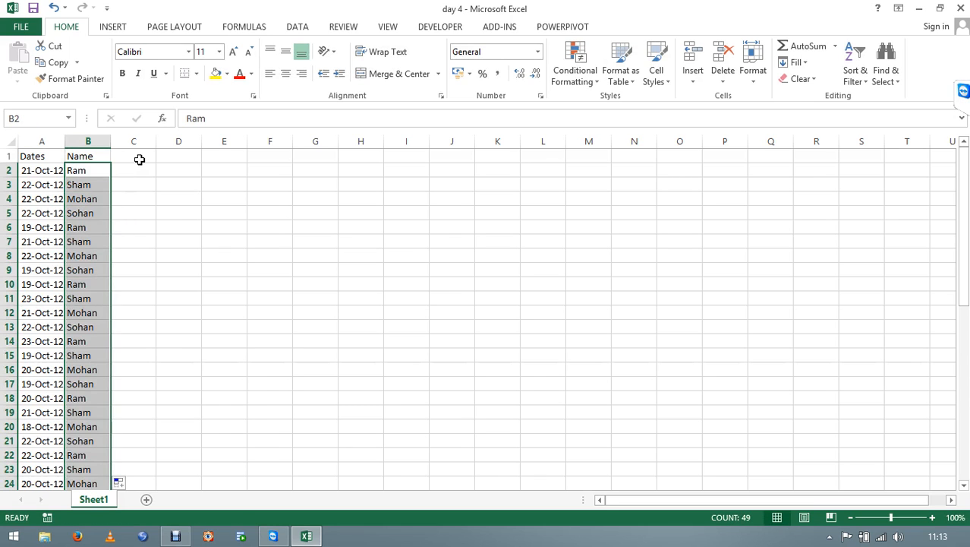
# Enter the header Department in C1 and the values Payroll, HR and Logistic in C2:C4.
pyautogui.click(139, 157)
pyautogui.write('Department')
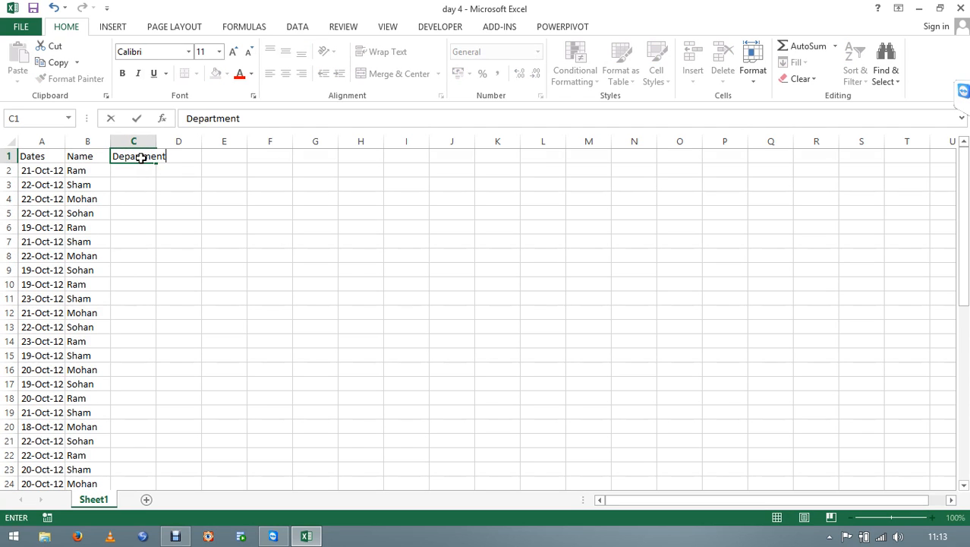
pyautogui.press('Return')
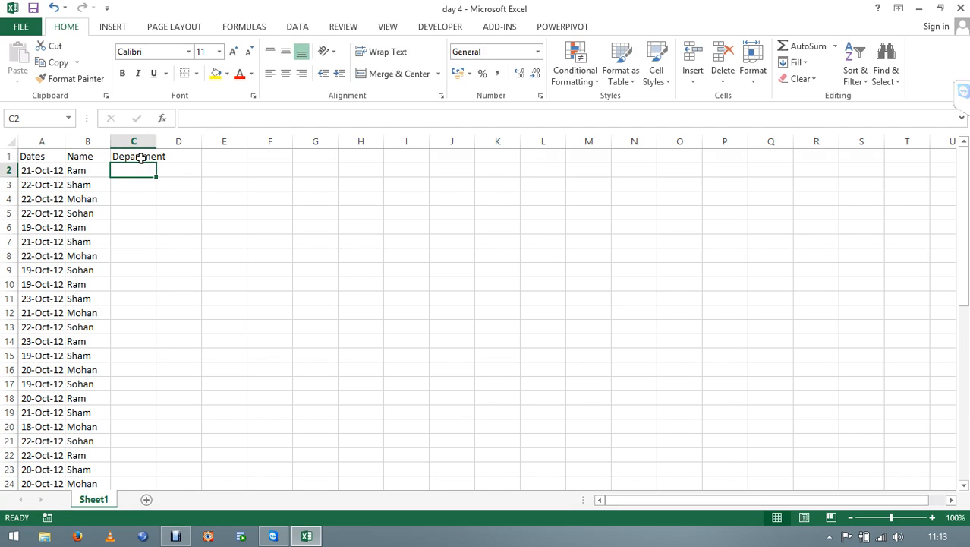
pyautogui.write('H')
pyautogui.press('BackSpace')
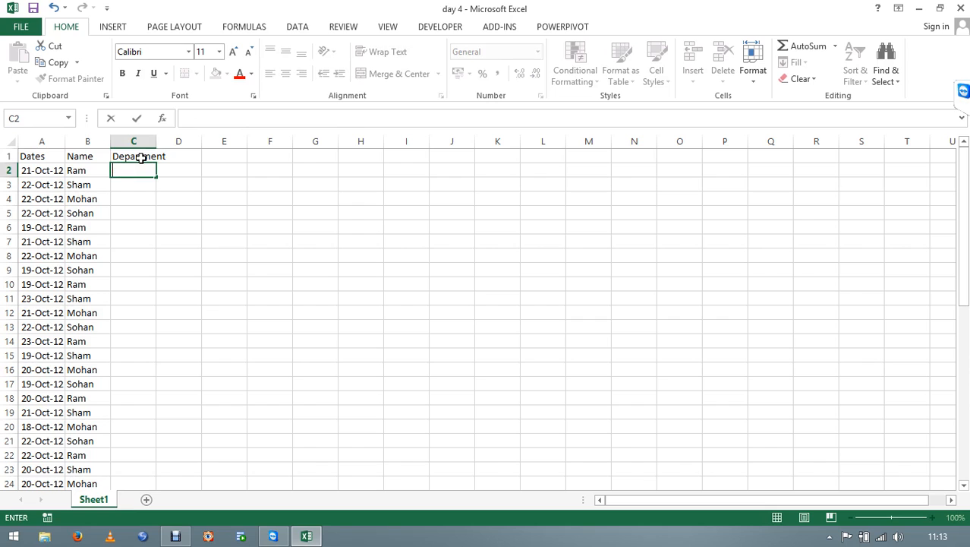
pyautogui.write('Payroll')
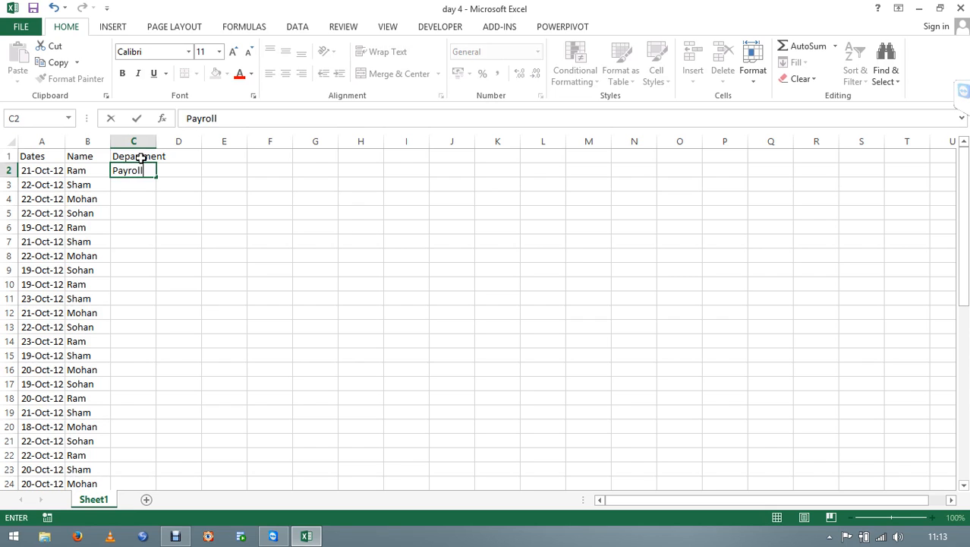
pyautogui.press('Return')
pyautogui.write('HR')
pyautogui.press('BackSpace')
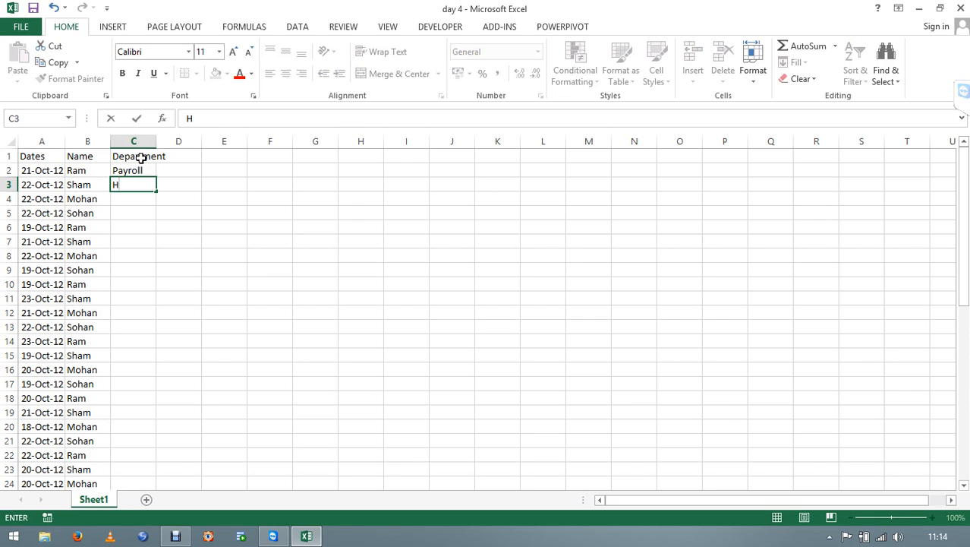
pyautogui.write('R')
pyautogui.press('Return')
pyautogui.write('Logi')
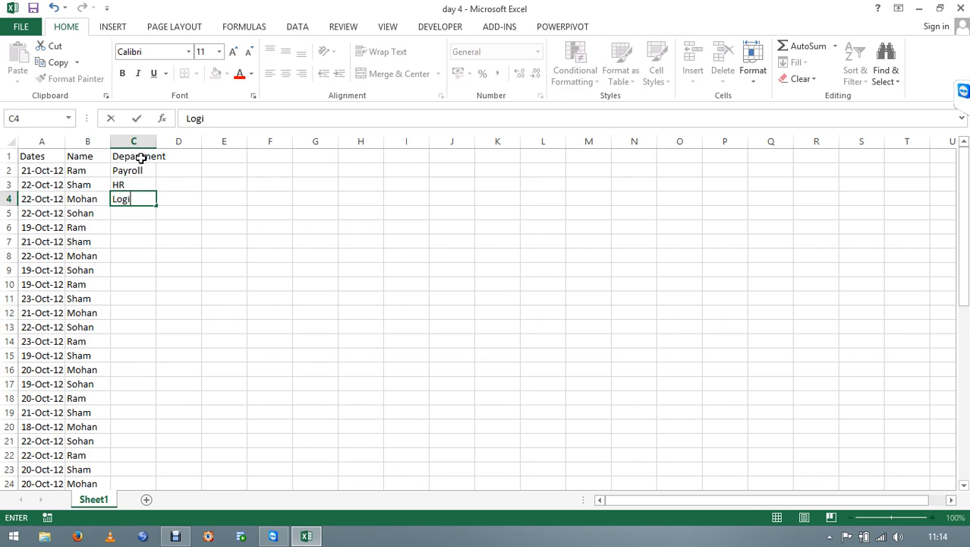
pyautogui.write('stic')
pyautogui.press('Return')
# Repeat the three departments in C2:C4 down the column to the last data row.
pyautogui.press('Up')
pyautogui.press('Up')
pyautogui.press('Up')
pyautogui.hotkey('shift', 'Down')
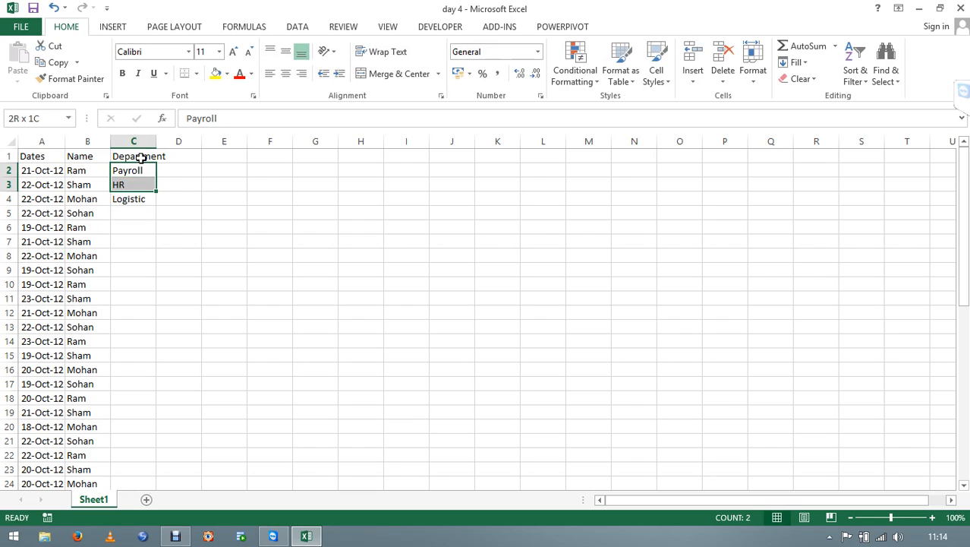
pyautogui.hotkey('shift', 'Down')
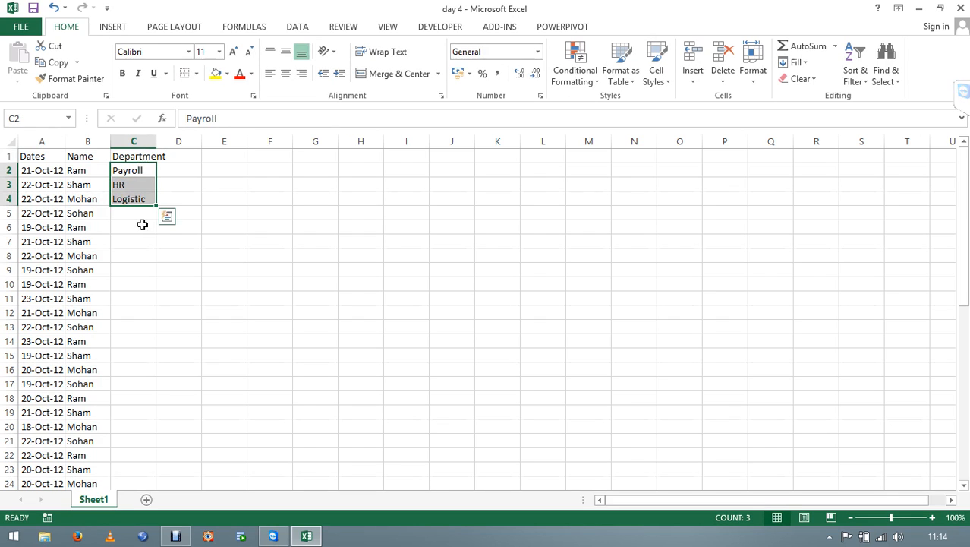
pyautogui.doubleClick(156, 205)
# Enter the header Supervisor in D1 and the placeholders XX and YY in D2:D3.
pyautogui.click(185, 155)
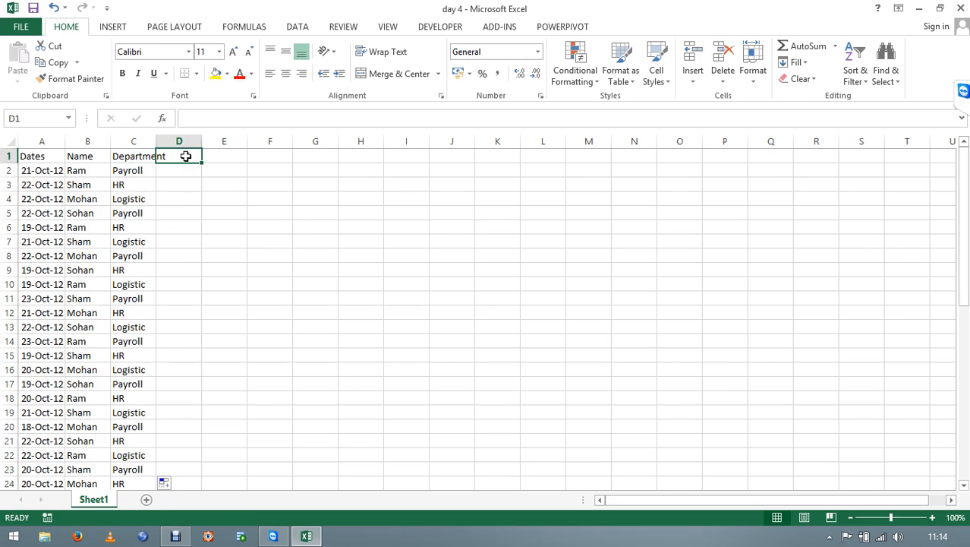
pyautogui.write('Supervi')
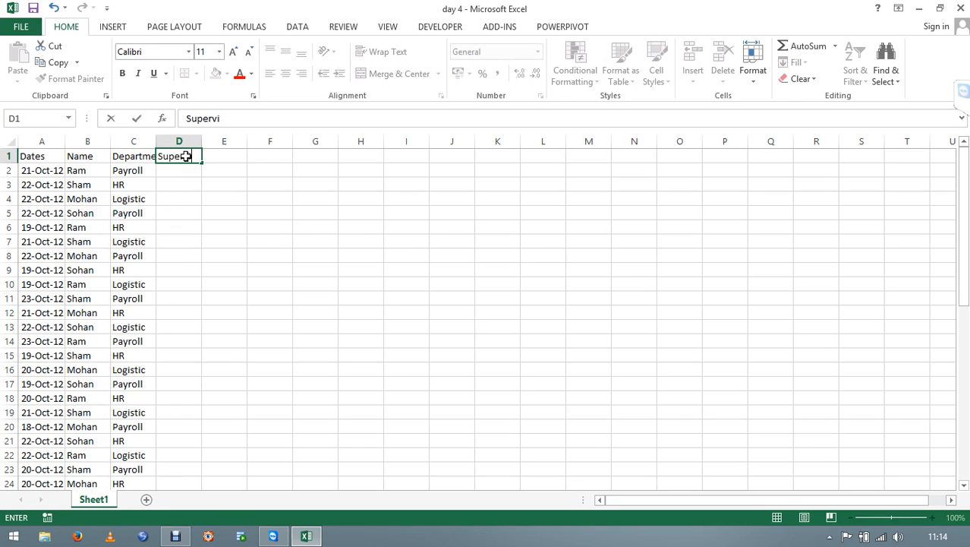
pyautogui.write('sor')
pyautogui.press('Return')
pyautogui.write('XX')
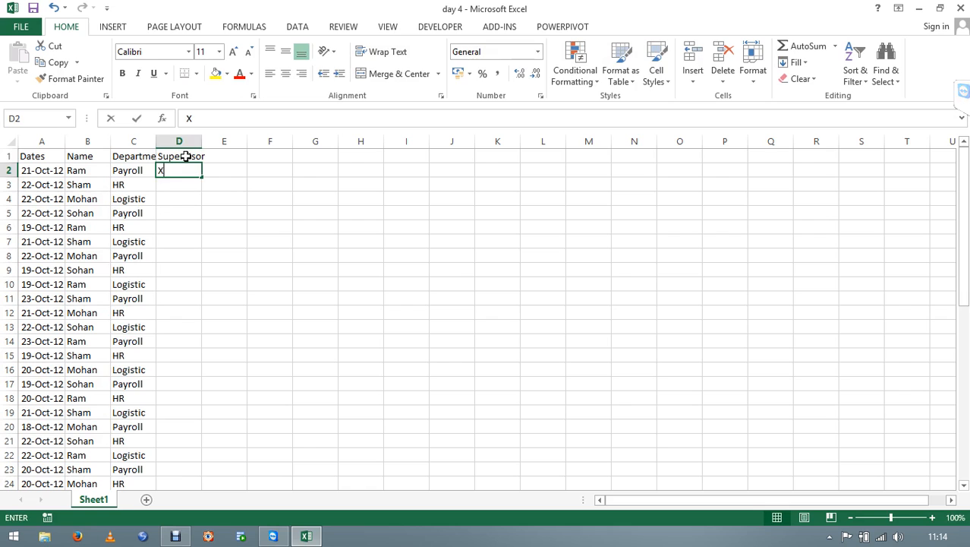
pyautogui.press('Return')
pyautogui.write('YY')
# Repeat the XX and YY pair down the Supervisor column to the last data row.
pyautogui.press('Up')
pyautogui.hotkey('shift', 'Down')
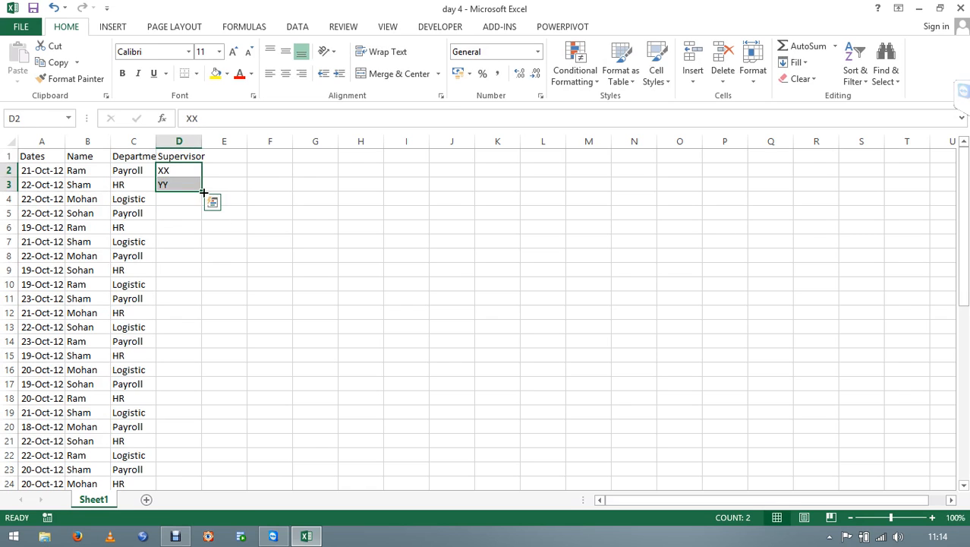
pyautogui.doubleClick(202, 191)
# Enter the header Ticket Number in E1 and the formula =RANDBETWEEN(1,1000) in E2.
pyautogui.click(226, 154)
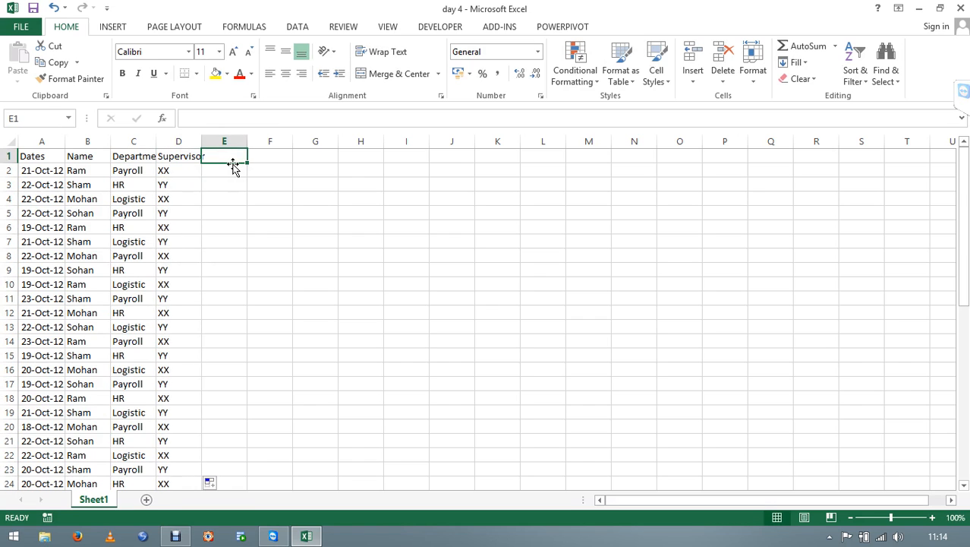
pyautogui.write('Ticke')
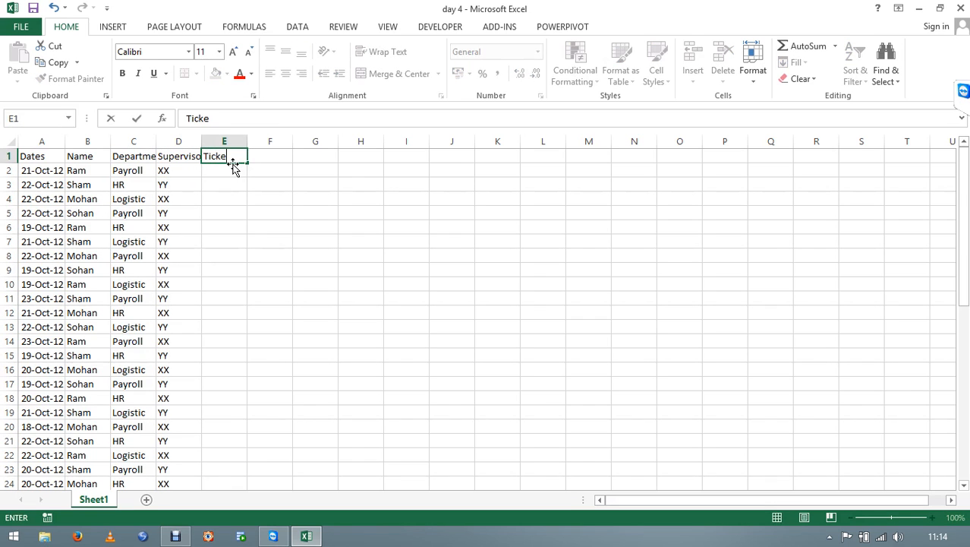
pyautogui.write('t Number')
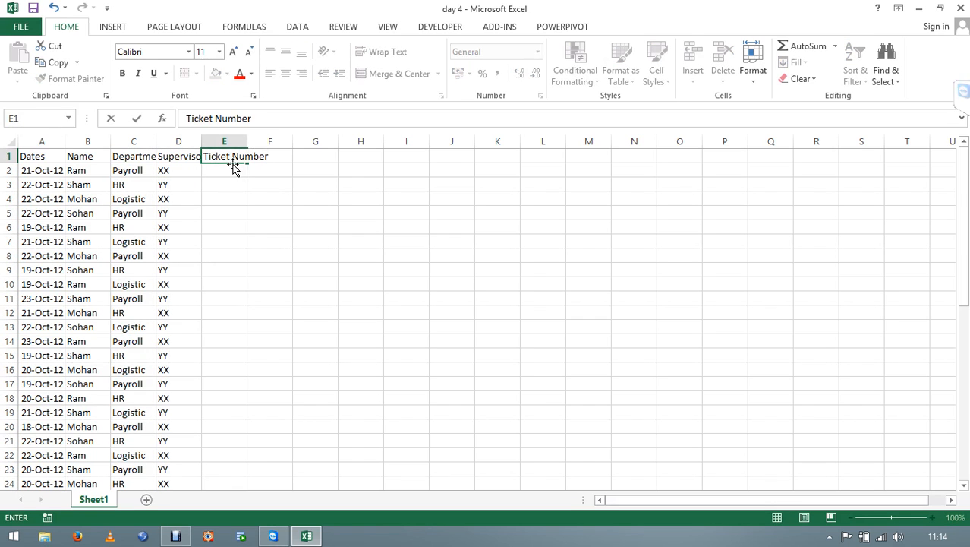
pyautogui.press('Return')
pyautogui.write('=ra')
pyautogui.press('Down')
pyautogui.press('Down')
pyautogui.press('Tab')
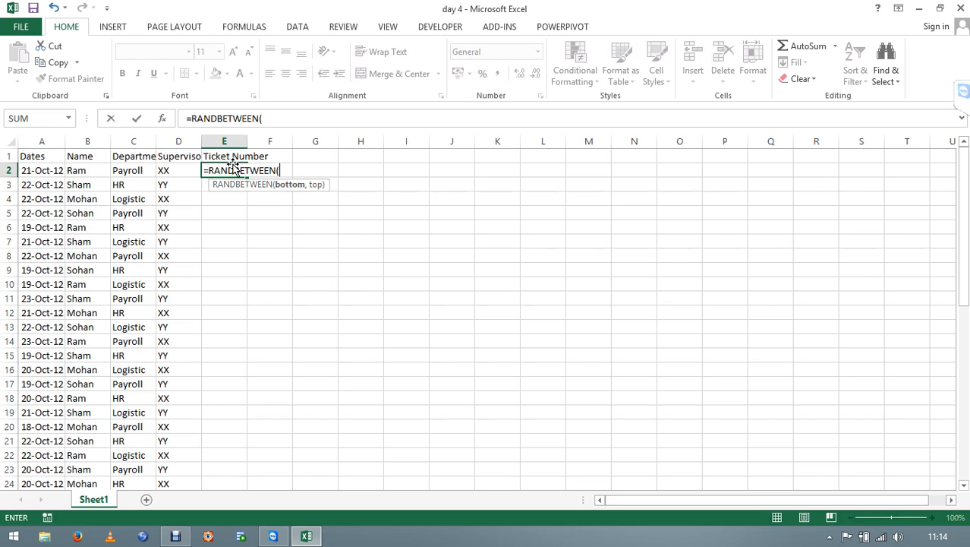
pyautogui.write('1,1000')
pyautogui.press('Return')
# Fill the ticket number formula from E2 down to E50, the last data row.
pyautogui.press('Up')
pyautogui.press('Left')
pyautogui.hotkey('ctrl', 'Down')
pyautogui.press('Right')
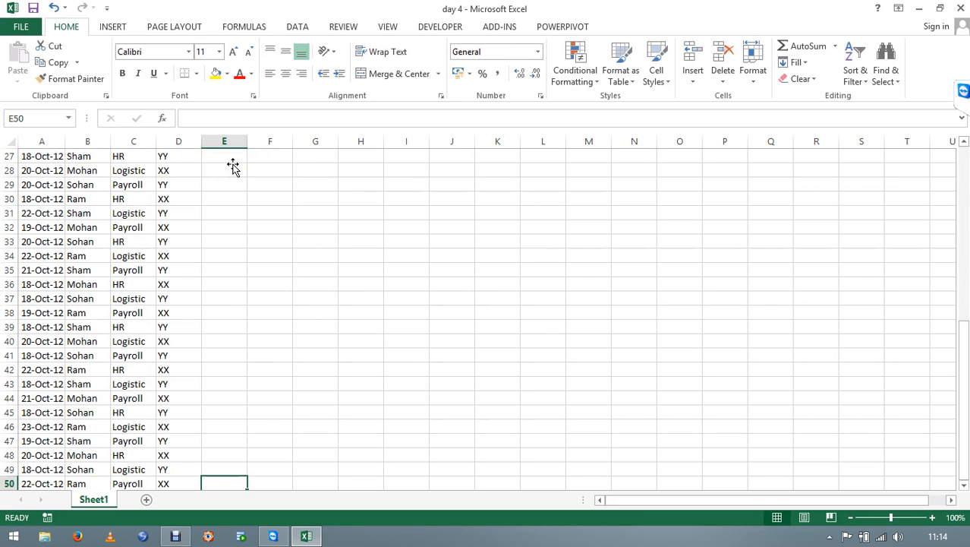
pyautogui.hotkey('ctrl', 'shift', 'Up')
pyautogui.hotkey('ctrl', 'd')
# Raise the upper limit of the E2 ticket formula to 100000 and refill it down the column.
pyautogui.hotkey('ctrl', 'Up')
pyautogui.press('Down')
pyautogui.press('F2')
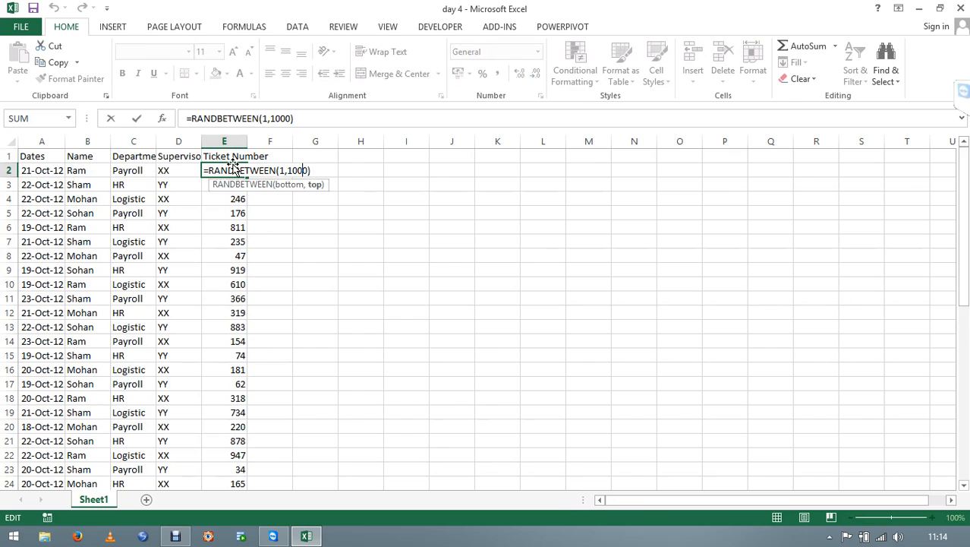
pyautogui.write('00')
pyautogui.hotkey('ctrl', 'Return')
pyautogui.hotkey('ctrl', 'shift', 'Down')
pyautogui.hotkey('ctrl', 'd')
pyautogui.hotkey('ctrl', 'Up')
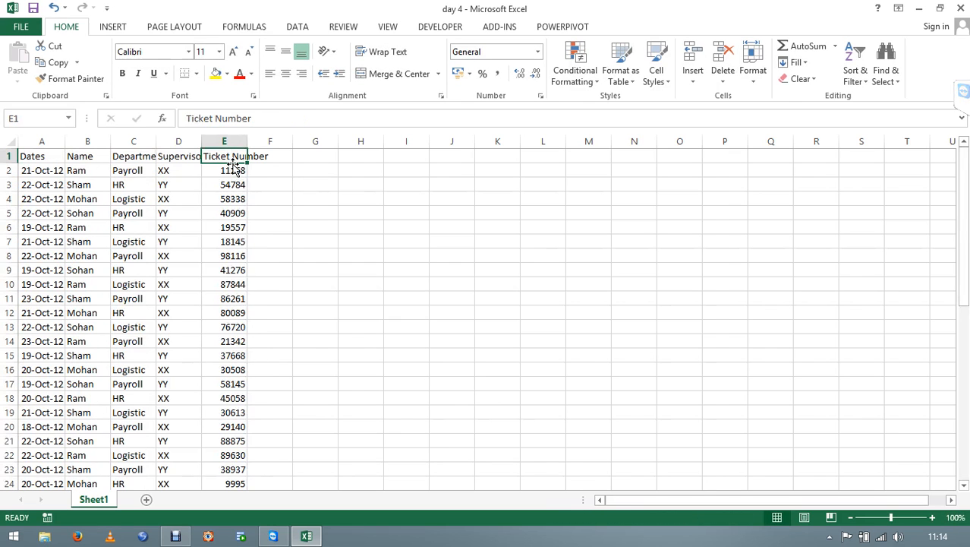
# Enter the header Status in F1 and the formula =RANDBETWEEN(1,3) in F2.
pyautogui.press('Right')
pyautogui.write('Status')
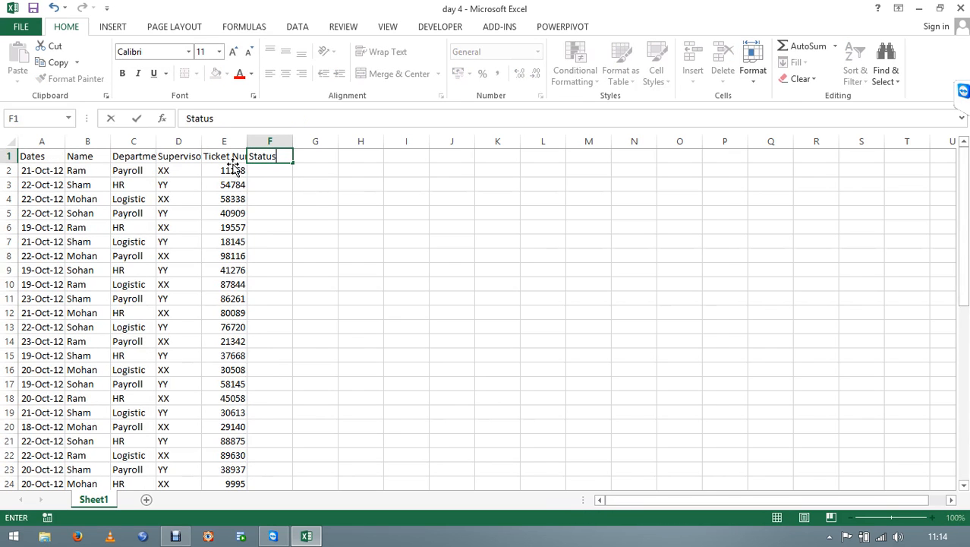
pyautogui.press('Return')
pyautogui.write('=r')
pyautogui.press('BackSpace')
pyautogui.press('BackSpace')
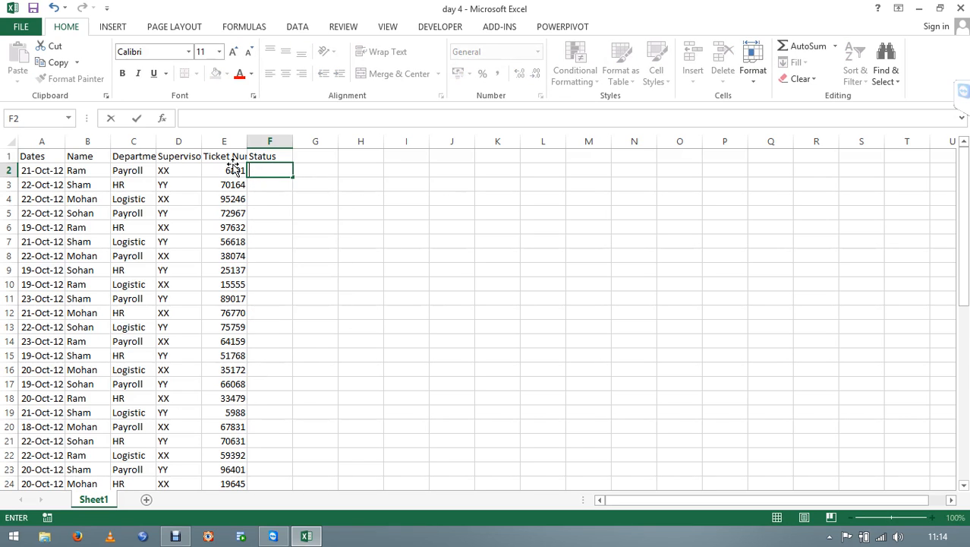
pyautogui.write('=ra')
pyautogui.press('Down')
pyautogui.press('Tab')
pyautogui.write('1,3')
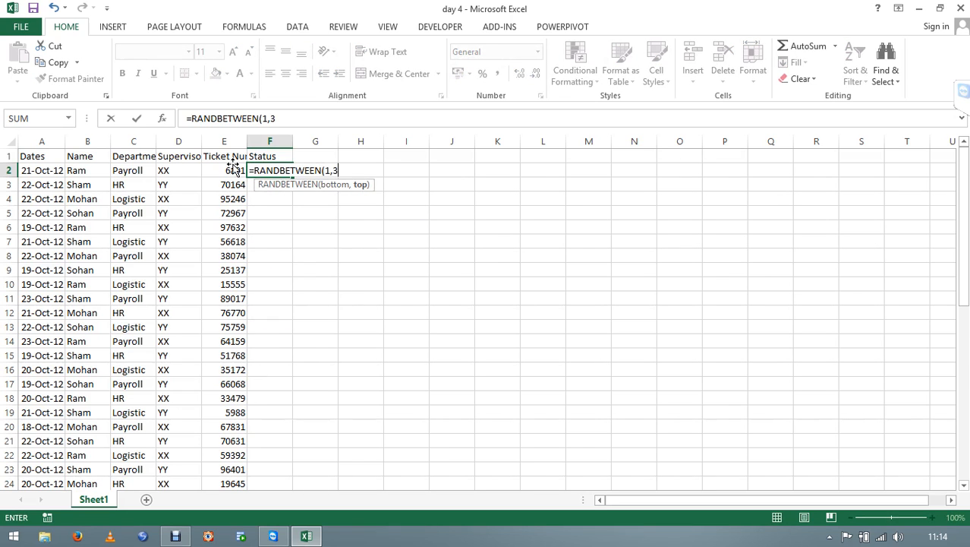
pyautogui.press('Return')
# Fill the Status formula from F2 down to F50, the last data row.
pyautogui.press('Up')
pyautogui.press('Left')
pyautogui.hotkey('ctrl', 'Down')
pyautogui.press('Right')
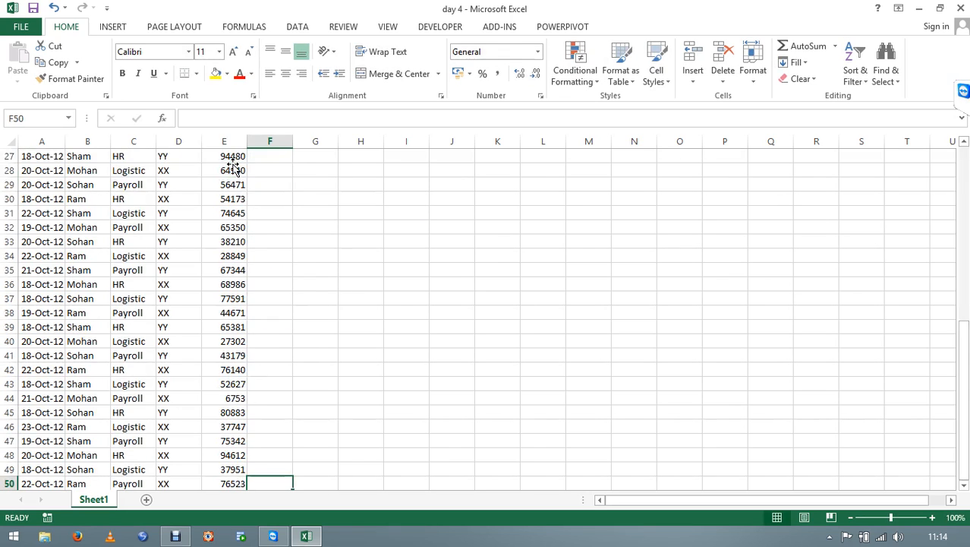
pyautogui.hotkey('ctrl', 'shift', 'Up')
pyautogui.hotkey('ctrl', 'd')
# Convert the random Status formulas in F2:F50 to static values.
pyautogui.hotkey('ctrl', 'Up')
pyautogui.press('Down')
pyautogui.hotkey('ctrl', 'shift', 'Down')
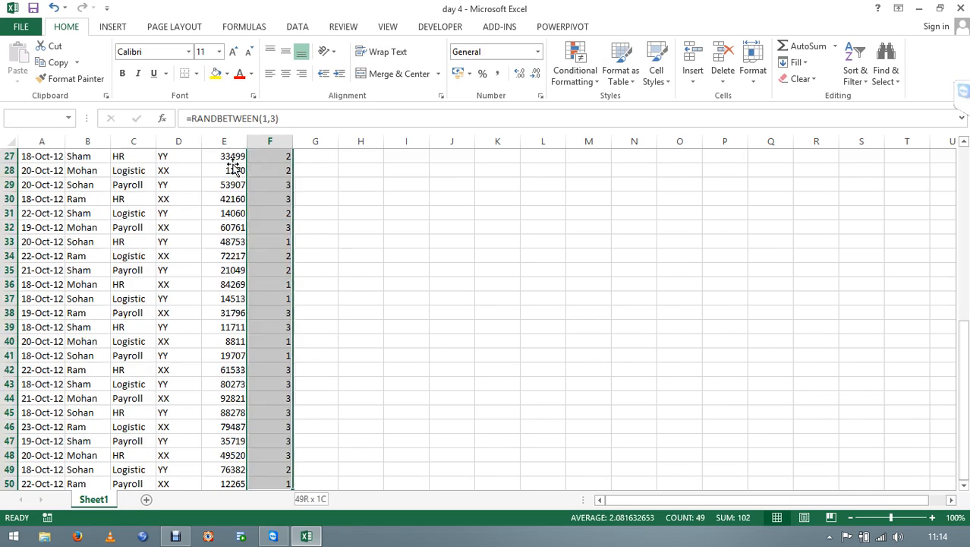
pyautogui.hotkey('ctrl', 'c')
pyautogui.hotkey('ctrl', 'alt', 'v')
pyautogui.press('v')
pyautogui.press('Return')
pyautogui.press('Escape')
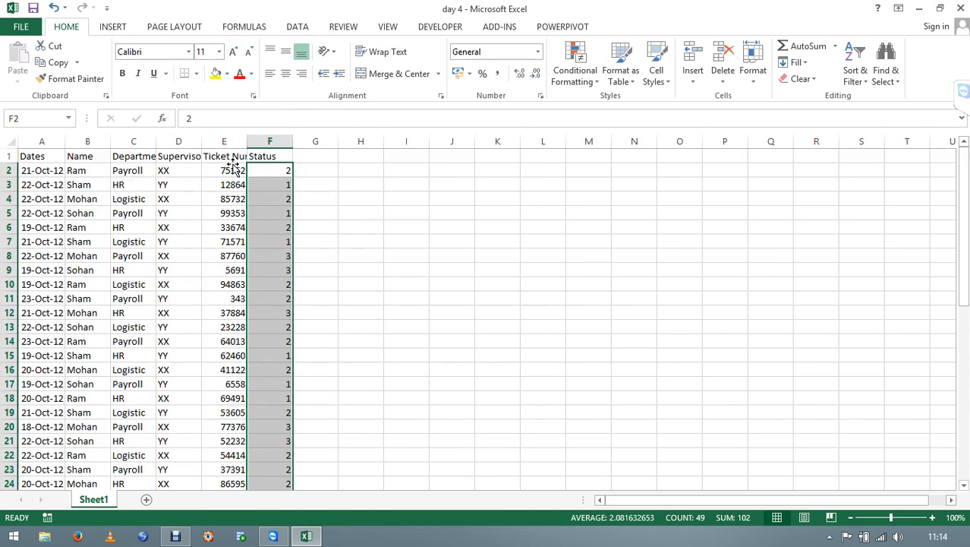
# Replace every 1 in the selected Status values with Completed.
pyautogui.hotkey('ctrl', 'h')
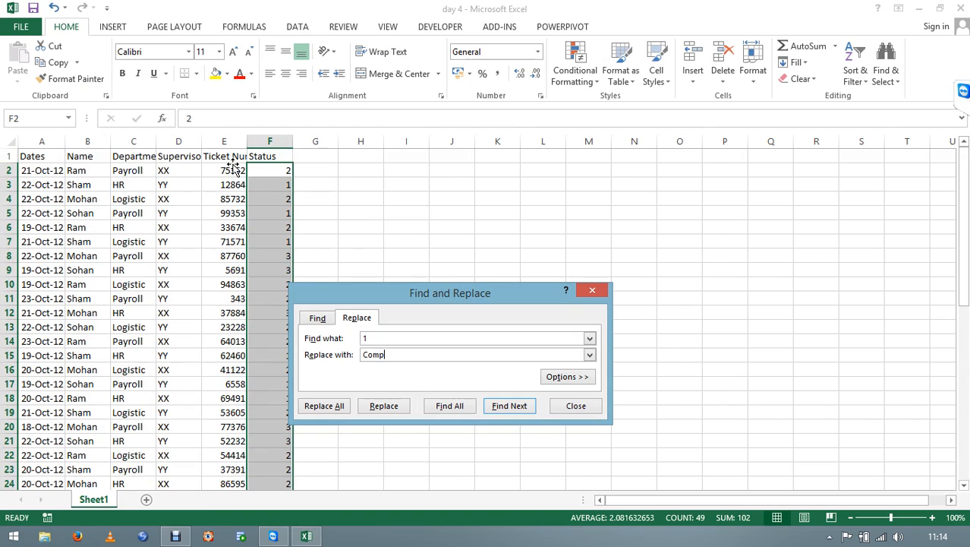
pyautogui.hotkey('alt', 'a')
pyautogui.press('Return')
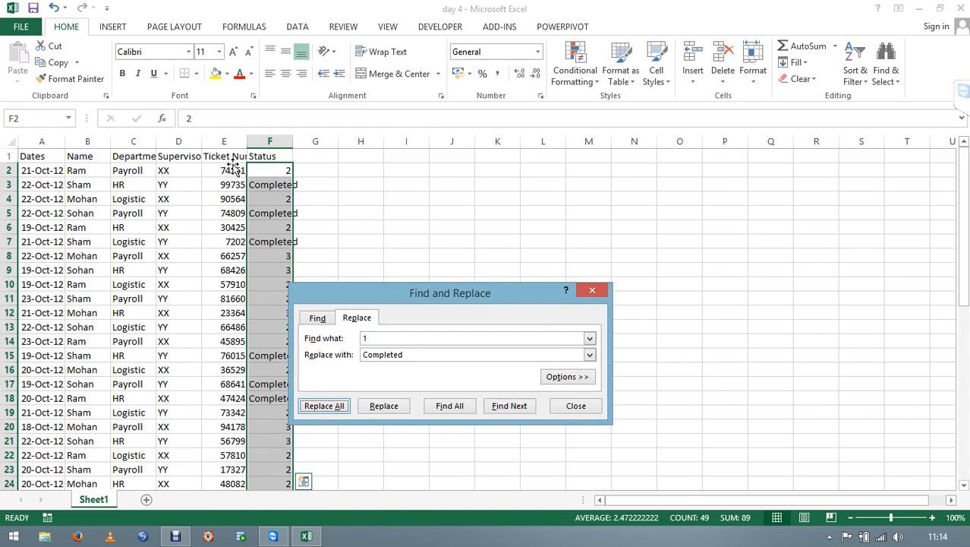
# Replace every 2 in the selected Status values with Forwarded and close the replace dialog.
pyautogui.hotkey('shift', 'Tab')
pyautogui.hotkey('shift', 'Tab')
pyautogui.hotkey('shift', 'Tab')
pyautogui.write('2')
pyautogui.press('Tab')
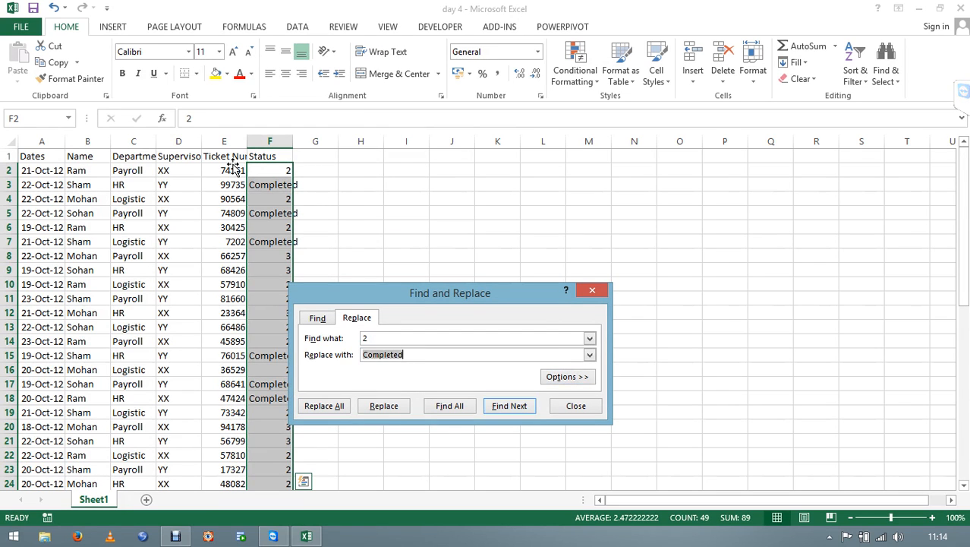
pyautogui.write('Forwarde')
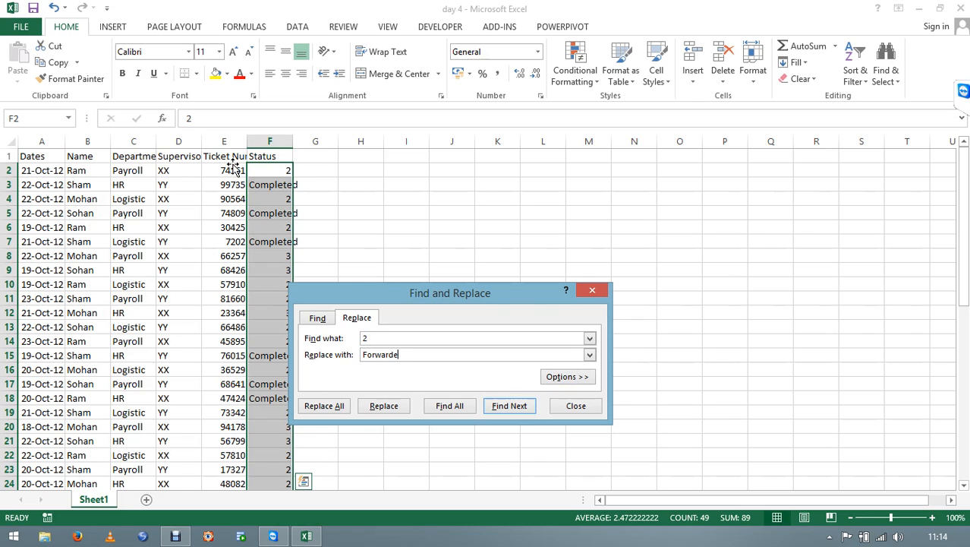
pyautogui.write('d')
pyautogui.hotkey('alt', 'a')
pyautogui.press('Return')
pyautogui.press('Escape')
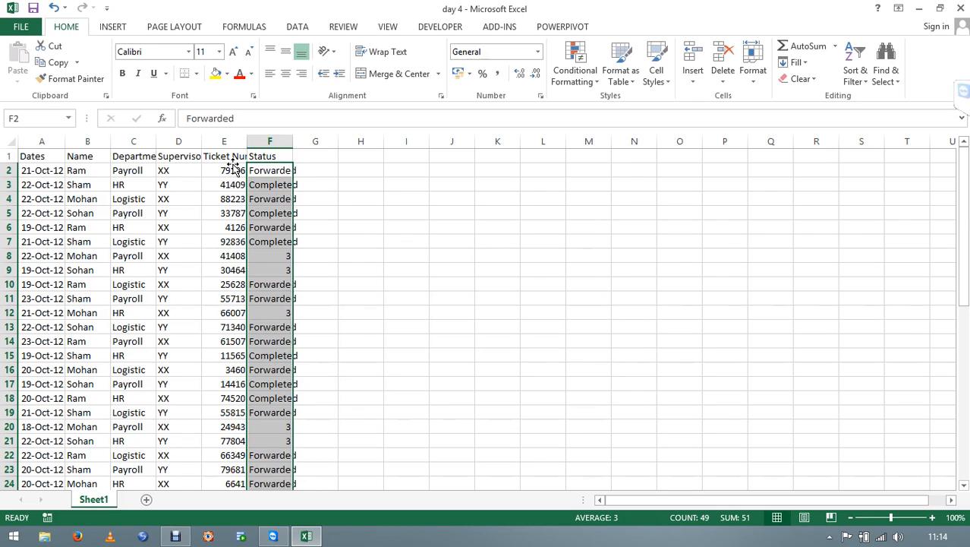
# Replace every 3 in the selected Status values with Pending and close the replace dialog.
pyautogui.hotkey('ctrl', 'h')
pyautogui.hotkey('shift', 'Tab')
pyautogui.write('3')
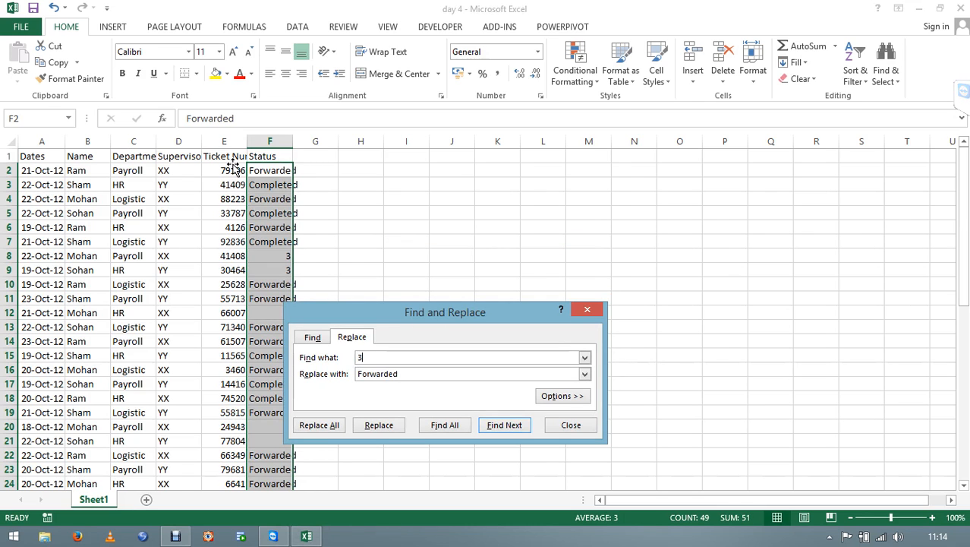
pyautogui.press('Tab')
pyautogui.write('Pendi')
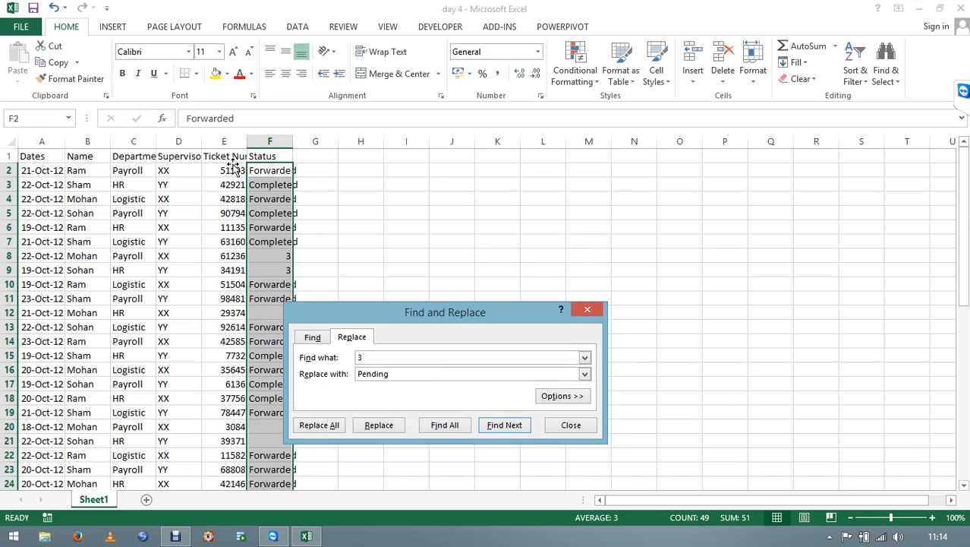
pyautogui.write('ng')
pyautogui.hotkey('alt', 'a')
pyautogui.press('Return')
pyautogui.press('Escape')
# Convert the whole data table, including the Ticket Number formulas, to static values.
pyautogui.press('Left')
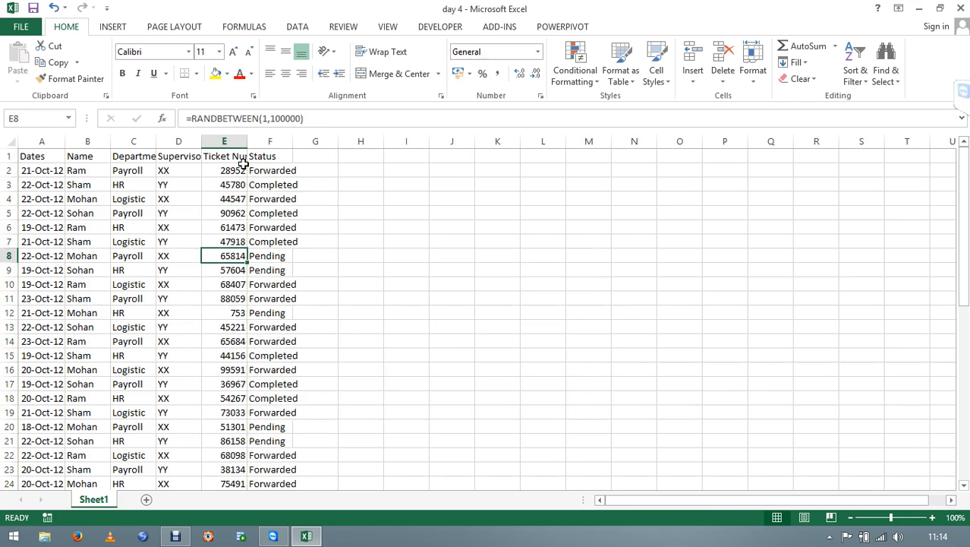
pyautogui.hotkey('ctrl', 'a')
pyautogui.hotkey('ctrl', 'c')
pyautogui.hotkey('ctrl', 'alt', 'v')
pyautogui.press('v')
pyautogui.press('Return')
pyautogui.press('Escape')
# Fill the name in B11 down through B20 to make the Name column less regular.
pyautogui.press('Down')
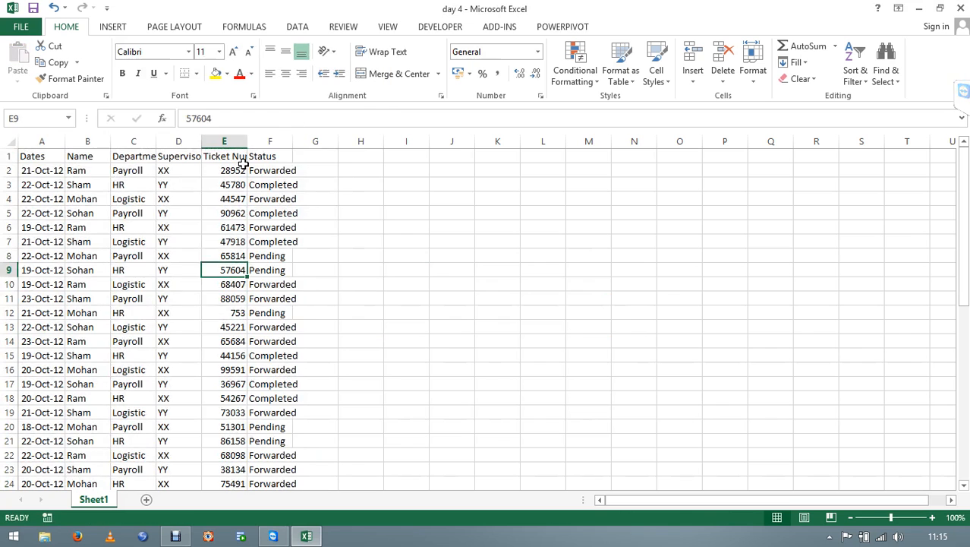
pyautogui.press('Down')
pyautogui.press('Down')
pyautogui.press('Left')
pyautogui.press('Left')
pyautogui.press('Left')
pyautogui.hotkey('shift', 'Down')
pyautogui.hotkey('shift', 'Down')
pyautogui.hotkey('shift', 'Down')
pyautogui.hotkey('shift', 'Down')
pyautogui.hotkey('shift', 'Down')
pyautogui.hotkey('shift', 'Down')
pyautogui.hotkey('shift', 'Down')
pyautogui.hotkey('shift', 'Down')
pyautogui.hotkey('shift', 'Down')
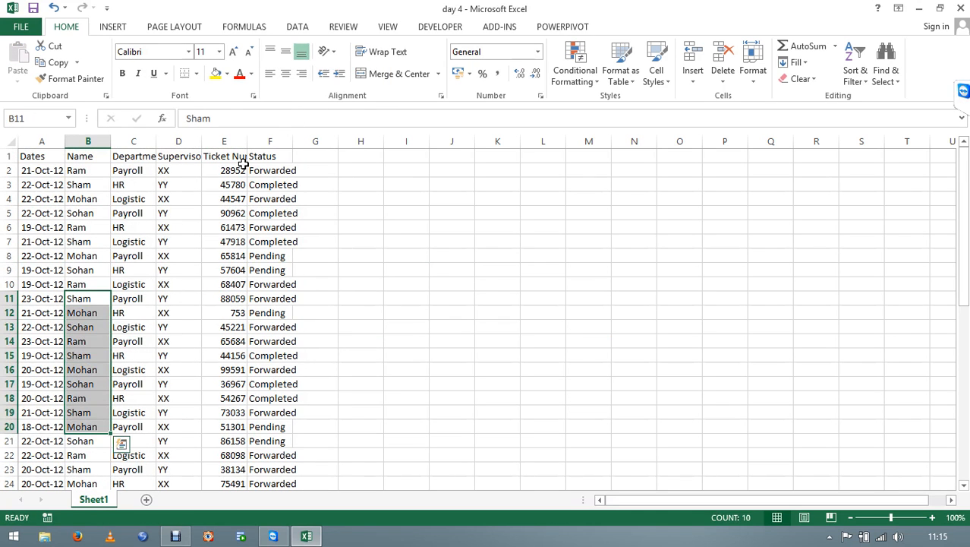
pyautogui.hotkey('ctrl', 'd')
# Fill the name in B29 down through B43 in the Name column.
pyautogui.press('Down')
pyautogui.press('Down')
pyautogui.press('Down')
pyautogui.press('Down')
pyautogui.press('Down')
pyautogui.press('Down')
pyautogui.press('Down')
pyautogui.press('Down')
pyautogui.press('Down')
pyautogui.press('Down')
pyautogui.press('Down')
pyautogui.press('Down')
pyautogui.press('Down')
pyautogui.press('Down')
pyautogui.press('Down')
pyautogui.press('Down')
pyautogui.press('Down')
pyautogui.press('Down')
pyautogui.hotkey('shift', 'Down')
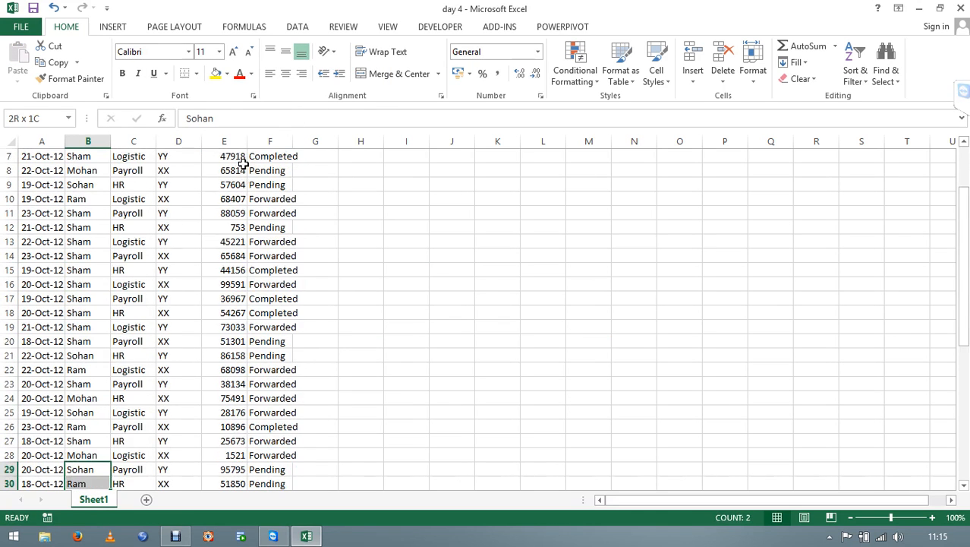
pyautogui.hotkey('shift', 'Down')
pyautogui.hotkey('shift', 'Down')
pyautogui.hotkey('shift', 'Down')
pyautogui.hotkey('shift', 'Down')
pyautogui.hotkey('shift', 'Down')
pyautogui.hotkey('shift', 'Down')
pyautogui.hotkey('shift', 'Down')
pyautogui.hotkey('shift', 'Down')
pyautogui.hotkey('shift', 'Down')
pyautogui.hotkey('shift', 'Down')
pyautogui.hotkey('shift', 'Down')
pyautogui.hotkey('shift', 'Down')
pyautogui.hotkey('ctrl', 'd')
pyautogui.press('Down')
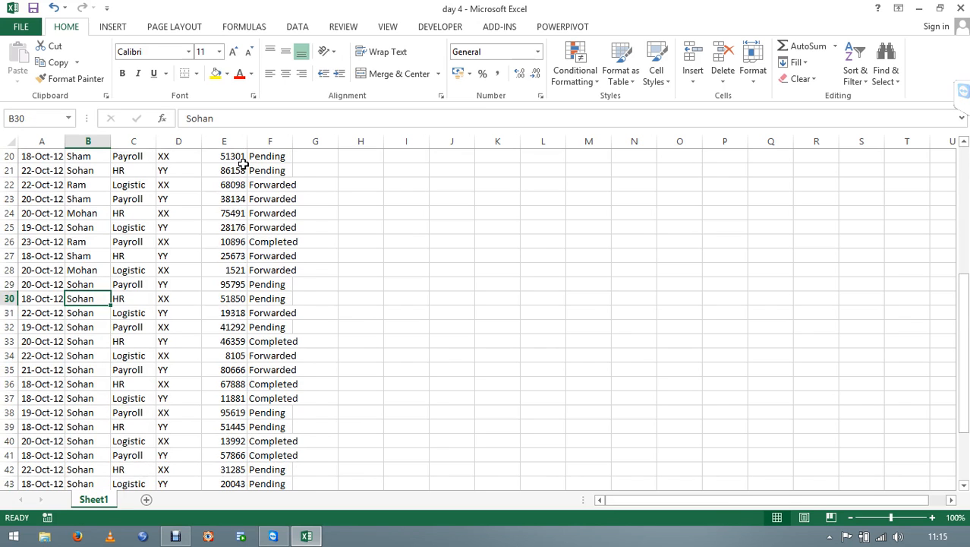
pyautogui.press('Down')
pyautogui.press('Down')
pyautogui.press('Down')
pyautogui.press('Down')
pyautogui.press('Down')
pyautogui.press('Down')
pyautogui.press('Down')
pyautogui.press('Down')
pyautogui.press('Down')
pyautogui.press('Down')
pyautogui.press('Down')
pyautogui.press('Down')
pyautogui.press('Down')
pyautogui.press('Down')
pyautogui.press('Down')
pyautogui.press('Down')
pyautogui.press('Down')
pyautogui.press('Down')
pyautogui.press('Down')
pyautogui.press('Down')
pyautogui.hotkey('shift', 'Down')
pyautogui.hotkey('shift', 'Down')
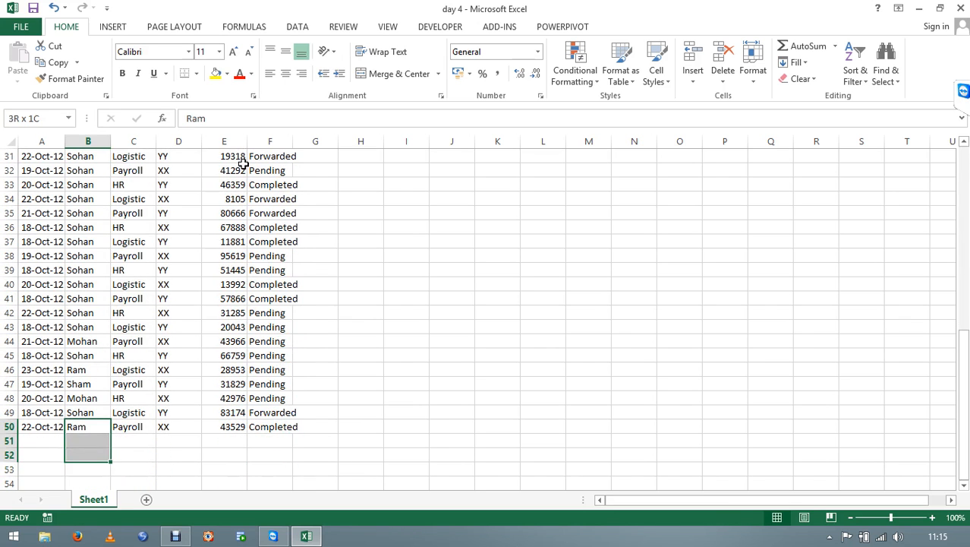
# Copy the entire table from its header row and paste it over itself as values only.
pyautogui.press('Up')
pyautogui.hotkey('ctrl', 'Up')
pyautogui.hotkey('ctrl', 'a')
pyautogui.hotkey('ctrl', 'c')
pyautogui.hotkey('ctrl', 'alt', 'v')
pyautogui.press('v')
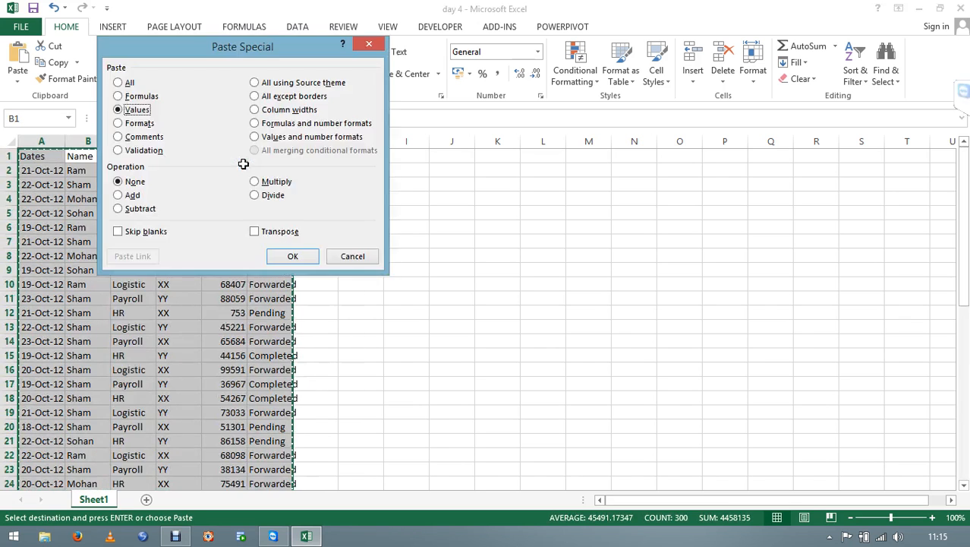
pyautogui.press('Return')
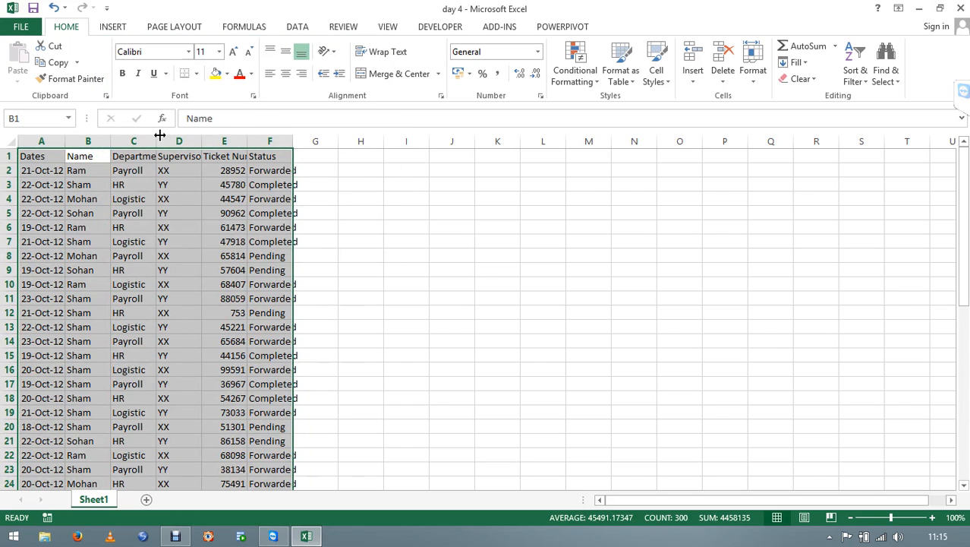
# Insert a new column before Ticket Number and enter the header Problem in E1.
pyautogui.click(180, 141)
pyautogui.press('Right')
pyautogui.hotkey('ctrl', 'space')
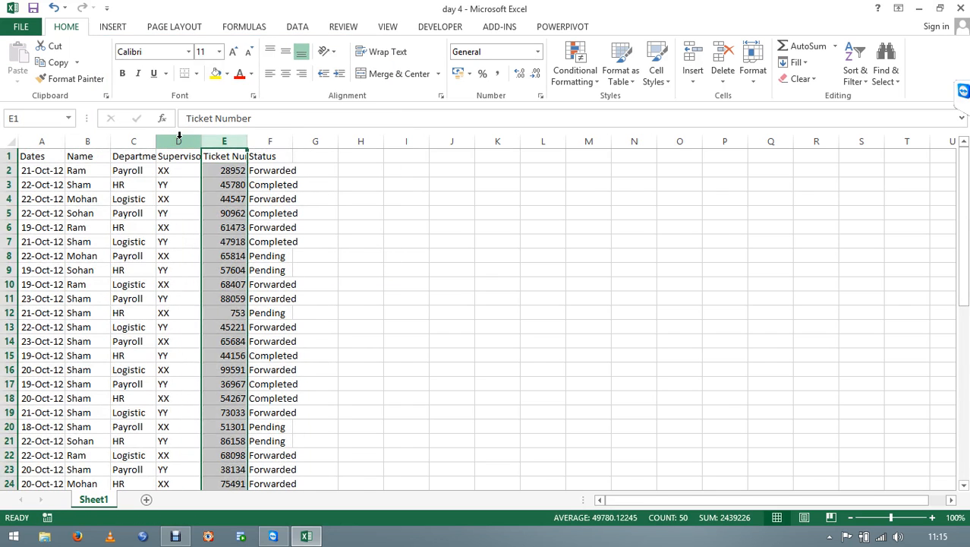
pyautogui.hotkey('ctrl', 'shift', '+')
pyautogui.press('Up')
pyautogui.write('Problem')
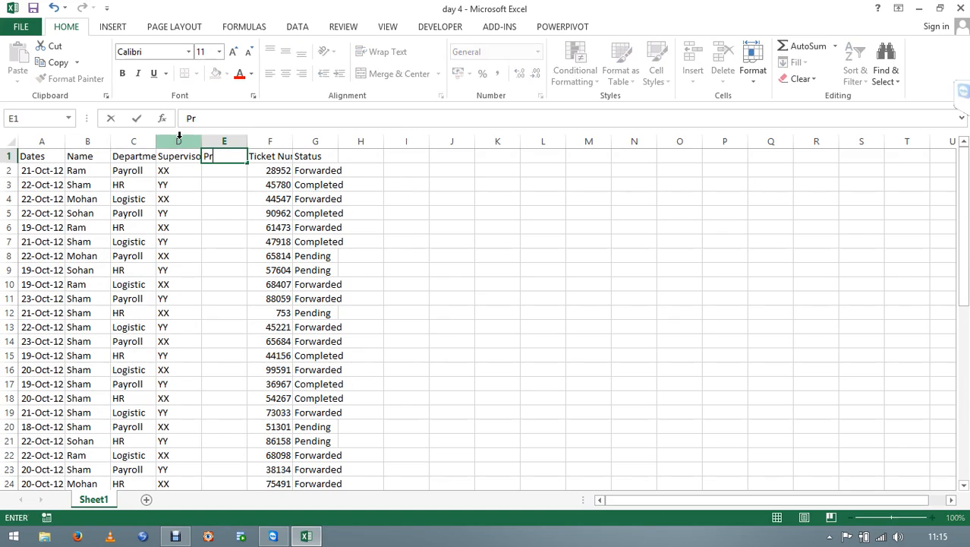
pyautogui.press('Return')
# Enter a RANDBETWEEN formula in E2 that draws random whole numbers from 1 to 3.
pyautogui.write('=ra')
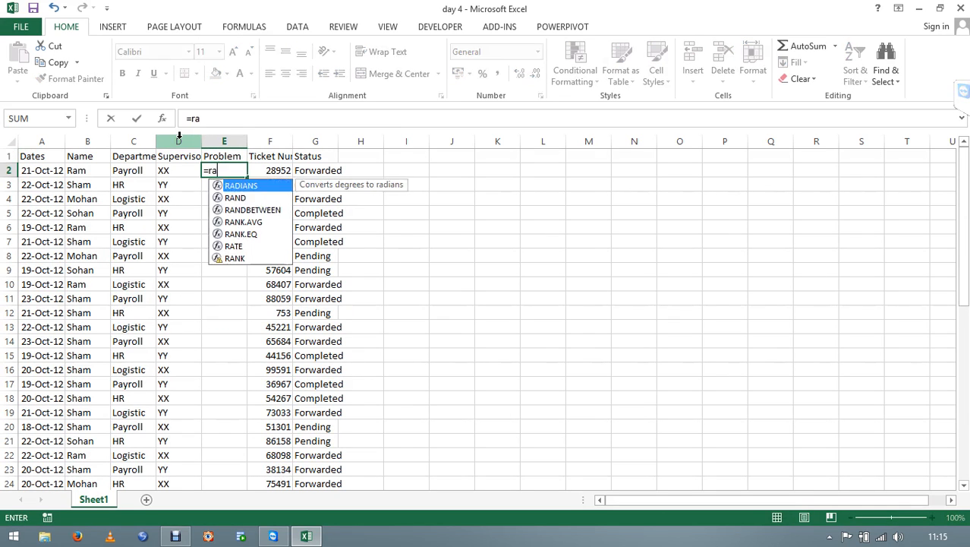
pyautogui.press('Down')
pyautogui.press('Down')
pyautogui.press('Tab')
pyautogui.write('1,5')
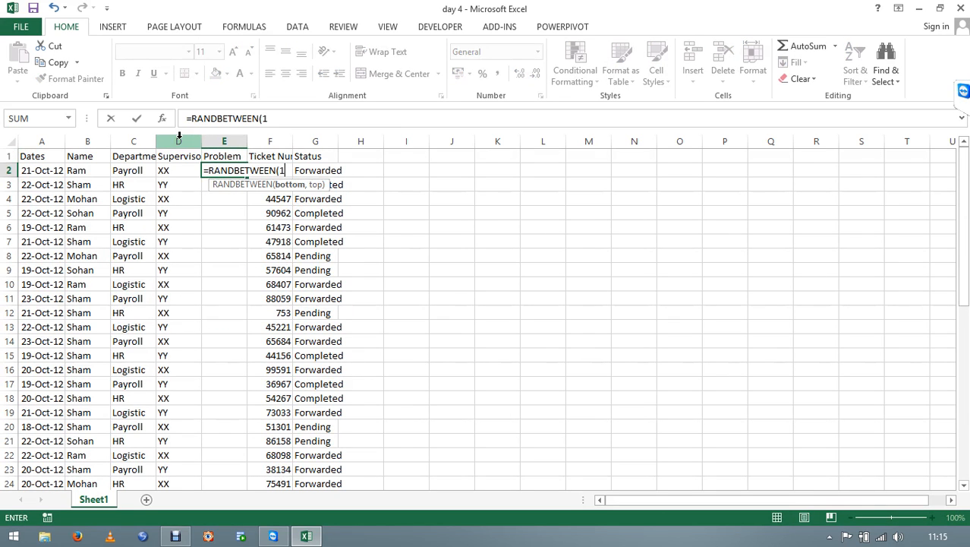
pyautogui.press('Return')
# Fill the Problem formula from E2 down to E50, the last data row.
pyautogui.press('Up')
pyautogui.press('Left')
pyautogui.hotkey('ctrl', 'Down')
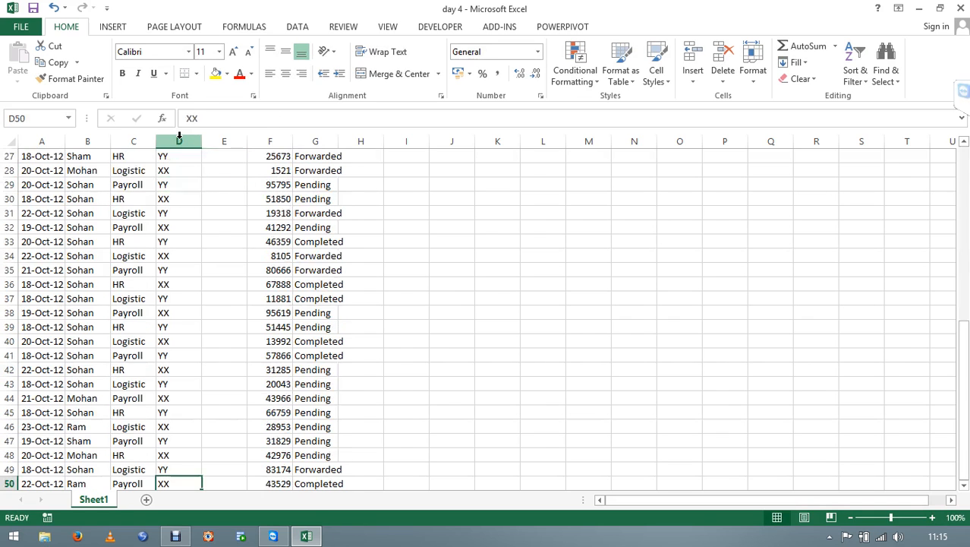
pyautogui.press('Right')
pyautogui.hotkey('ctrl', 'shift', 'Up')
pyautogui.hotkey('ctrl', 'd')
# Convert the random Problem formulas in E2:E50 to static values.
pyautogui.hotkey('ctrl', 'c')
pyautogui.hotkey('ctrl', 'alt', 'v')
pyautogui.press('v')
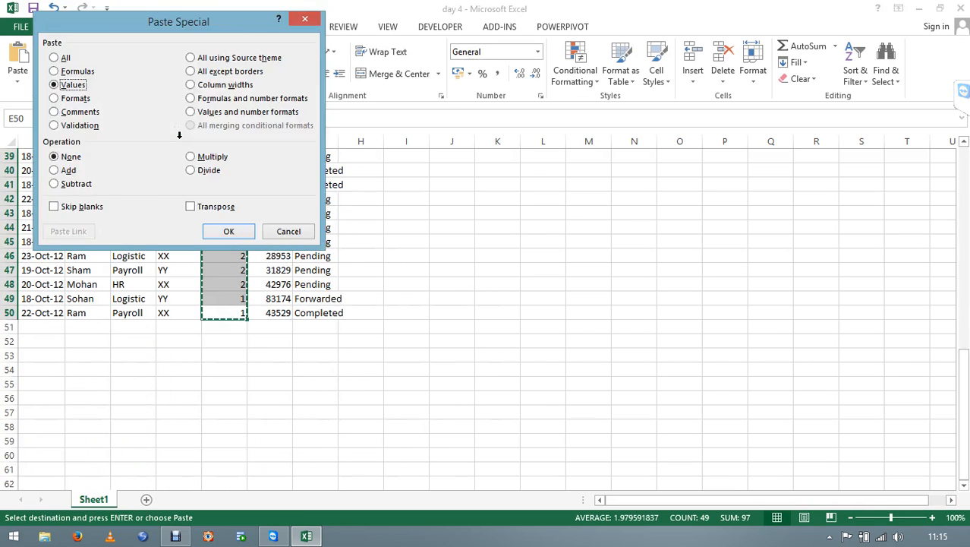
pyautogui.press('Return')
# Replace every 1 in the Problem column's data cells E2:E50 with Billing.
pyautogui.hotkey('ctrl', 'h')
pyautogui.write('3')
pyautogui.press('Tab')
pyautogui.hotkey('shift', 'Tab')
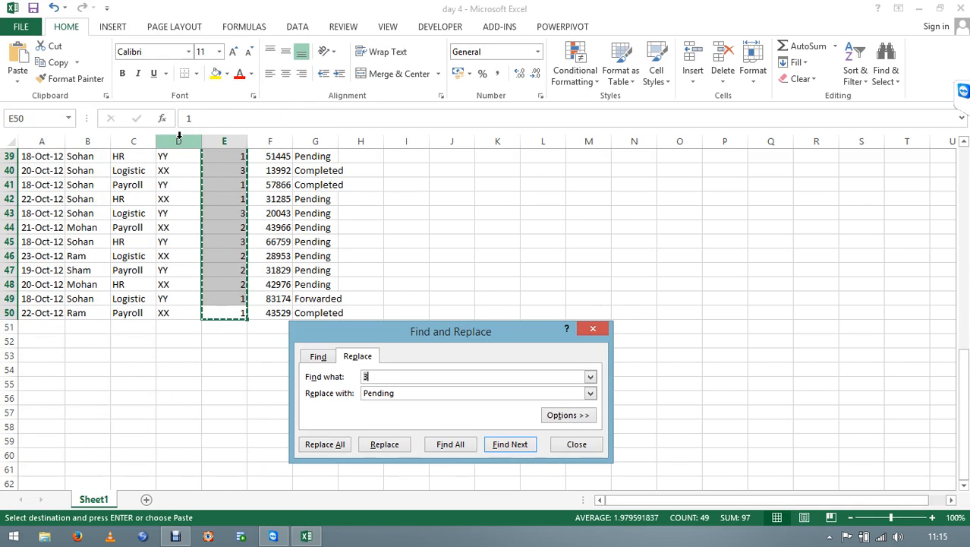
pyautogui.write('1')
pyautogui.press('Tab')
pyautogui.write('Billing')
pyautogui.hotkey('alt', 'a')
pyautogui.press('Return')
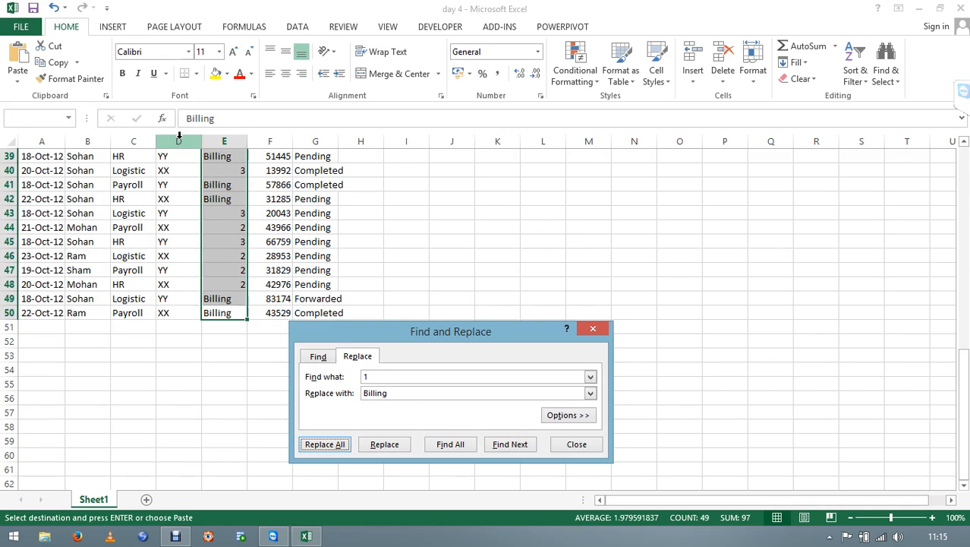
# Replace every 2 in the Problem column's data cells E2:E50 with Network.
pyautogui.hotkey('shift', 'Tab')
pyautogui.hotkey('shift', 'Tab')
pyautogui.hotkey('shift', 'Tab')
pyautogui.write('2')
pyautogui.press('Tab')
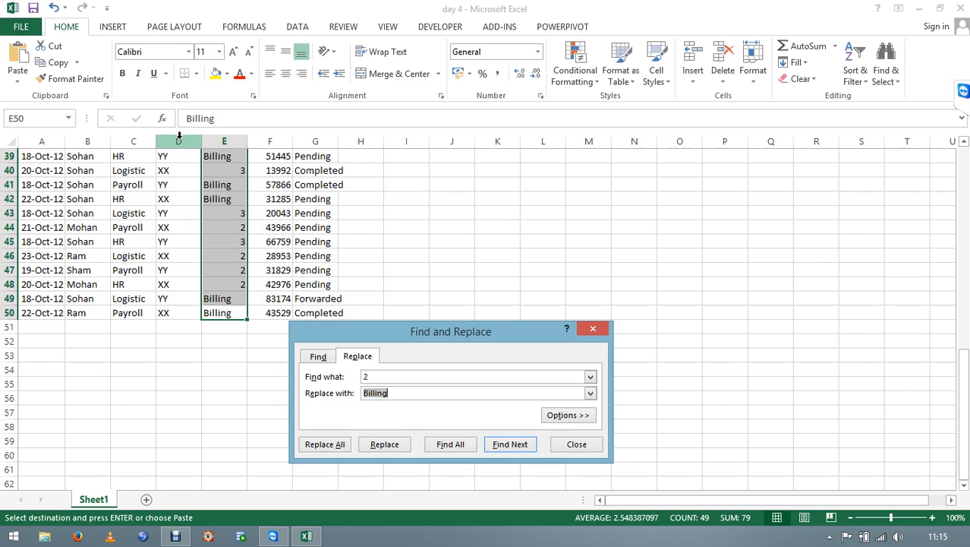
pyautogui.write('Network')
pyautogui.hotkey('alt', 'a')
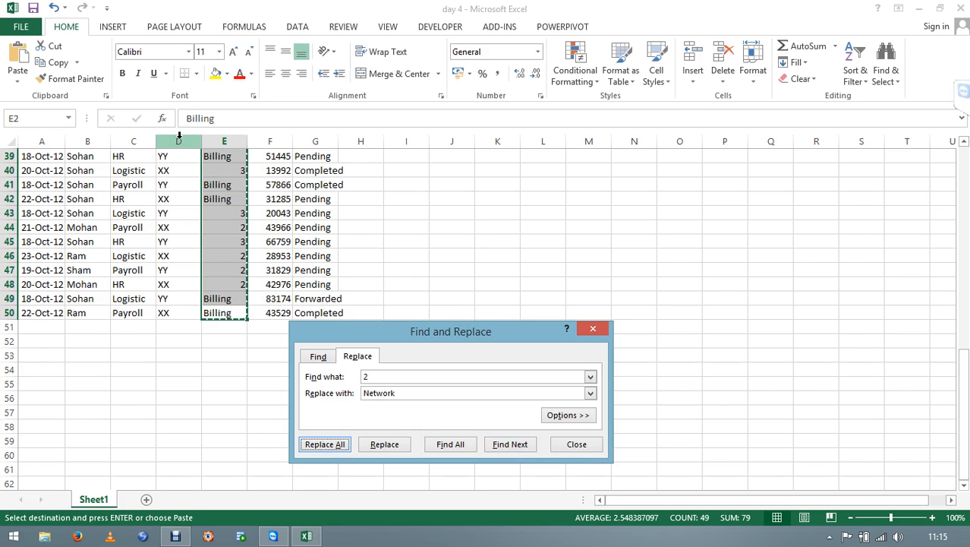
pyautogui.press('Return')
# Replace every 3 in the Problem column's data cells E2:E50 with Internet and close Find and Replace.
pyautogui.hotkey('shift', 'Tab')
pyautogui.hotkey('shift', 'Tab')
pyautogui.hotkey('shift', 'Tab')
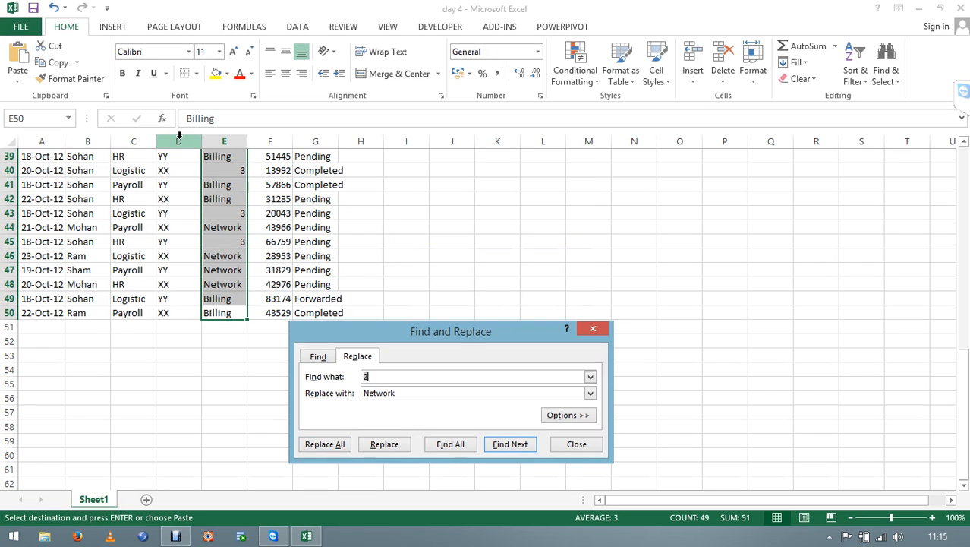
pyautogui.write('3')
pyautogui.press('Tab')
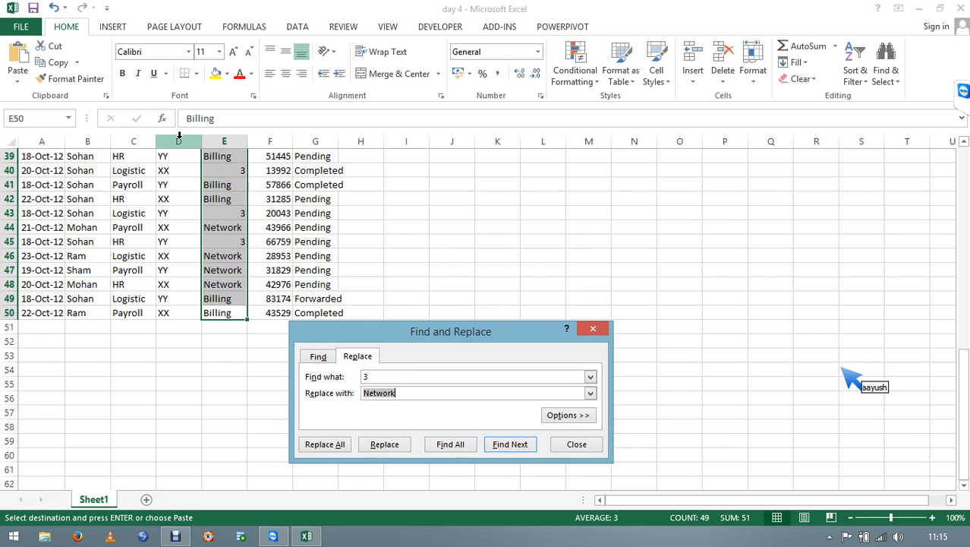
pyautogui.write('Internet')
pyautogui.hotkey('alt', 'a')
pyautogui.press('Return')
pyautogui.press('Escape')
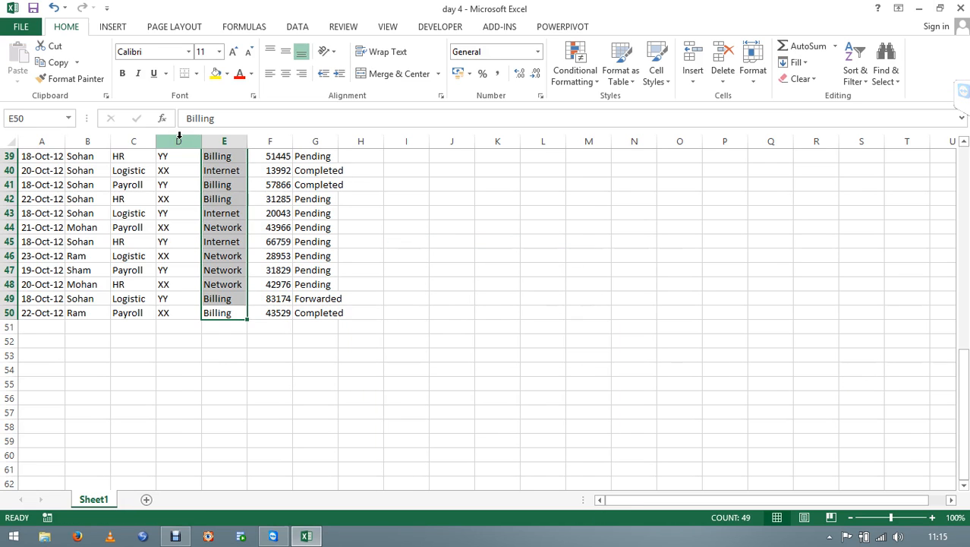
# Paste the whole data range A1:G50 over itself as static values.
pyautogui.hotkey('ctrl', 'a')
pyautogui.hotkey('ctrl', 'c')
pyautogui.hotkey('ctrl', 'alt', 'v')
pyautogui.press('v')
pyautogui.press('Return')
pyautogui.press('Escape')
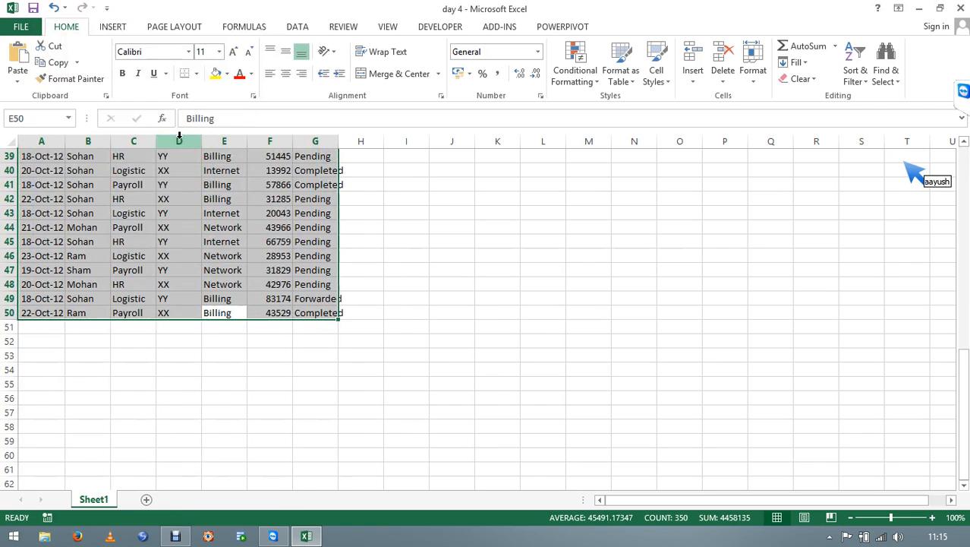
# Shade the header row A1:G1 with a light grey theme fill.
pyautogui.hotkey('ctrl', 'Up')
pyautogui.hotkey('ctrl', 'Left')
pyautogui.hotkey('ctrl', 'shift', 'Right')
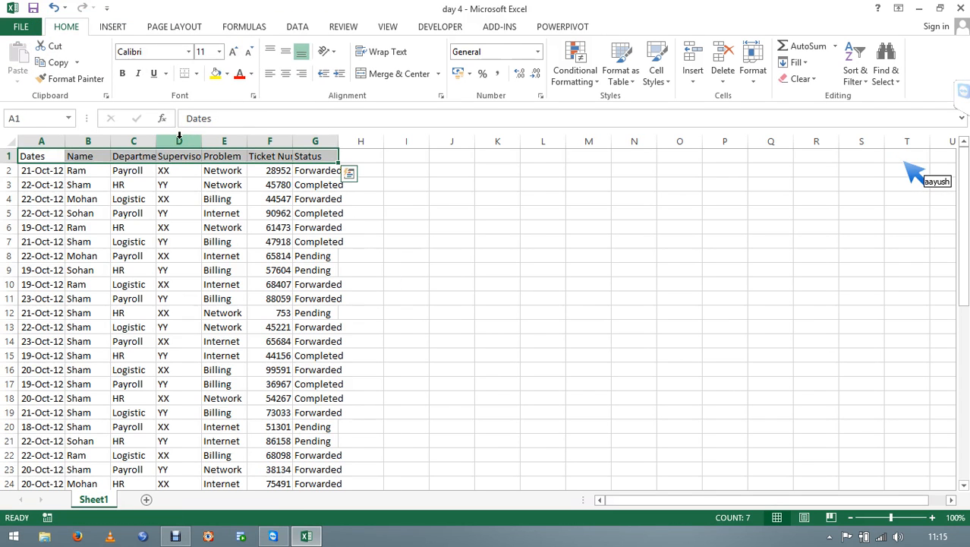
pyautogui.click(226, 74)
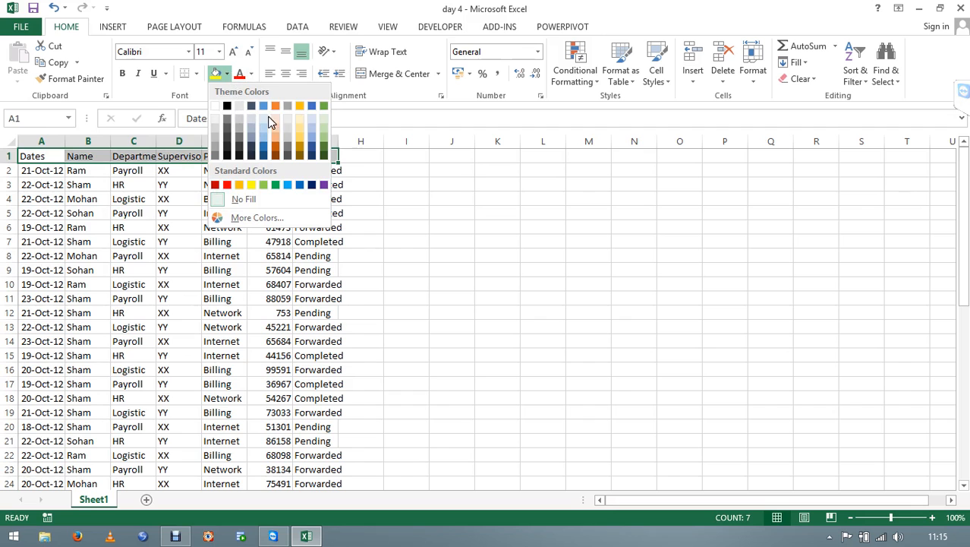
pyautogui.click(281, 133)
# AutoFit the column widths of A1:G50, apply all borders to the range, and return to cell A1.
pyautogui.hotkey('ctrl', 'shift', 'Down')
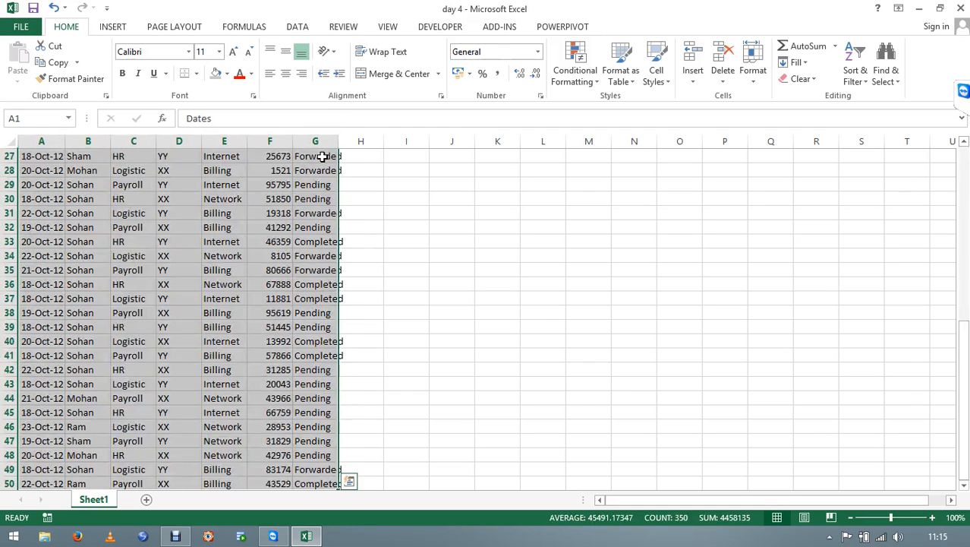
pyautogui.hotkey('alt', 'o')
pyautogui.press('c')
pyautogui.press('a')
pyautogui.hotkey('alt', 'h')
pyautogui.press('b')
pyautogui.press('a')
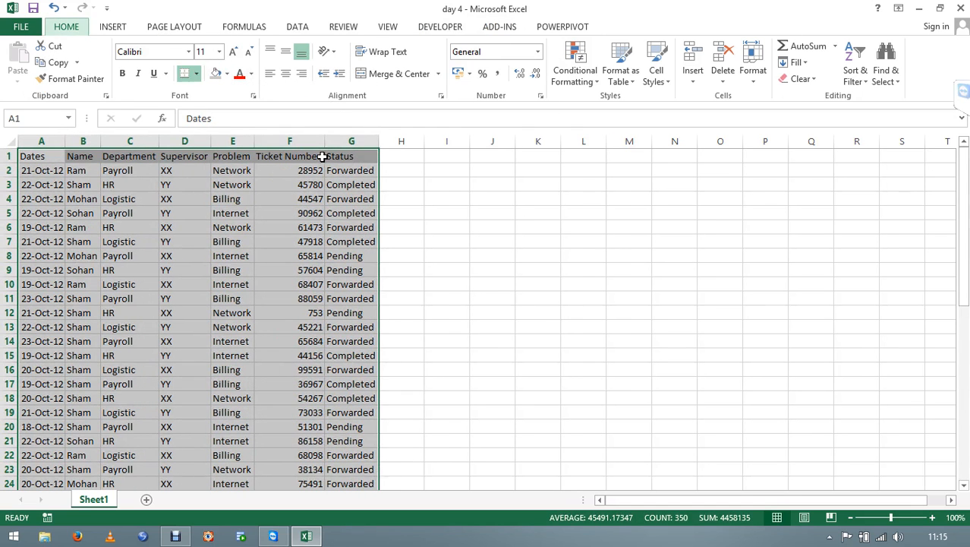
pyautogui.hotkey('ctrl', 'Home')
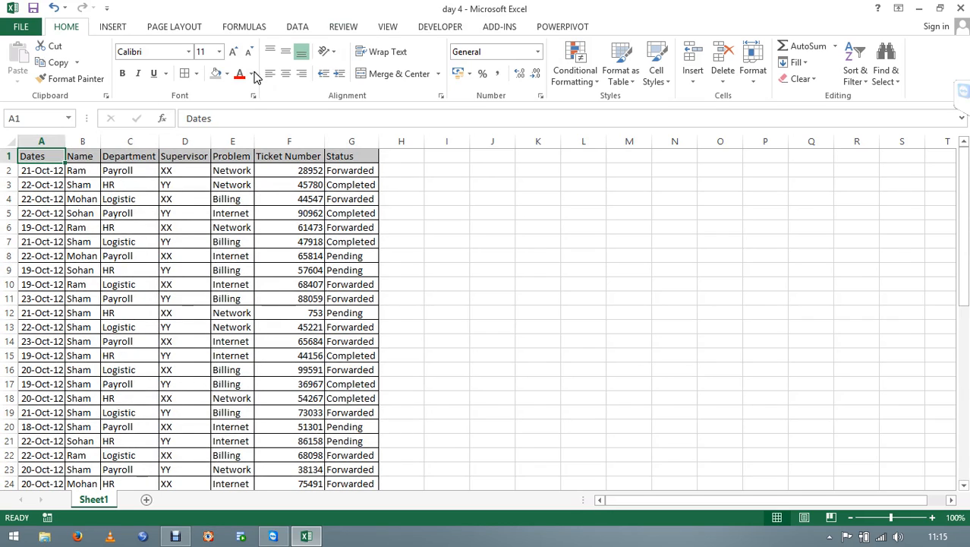
# Examine the first record in row 2 field by field, from its date to its ticket number.
pyautogui.keyDown('ctrl'); pyautogui.scroll(4, 152, 230); pyautogui.keyUp('ctrl')
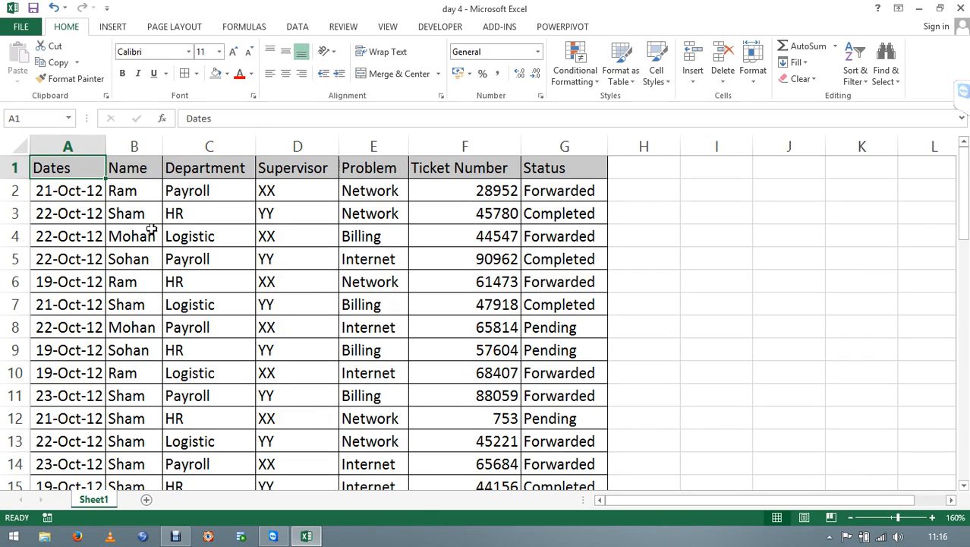
pyautogui.press('Down')
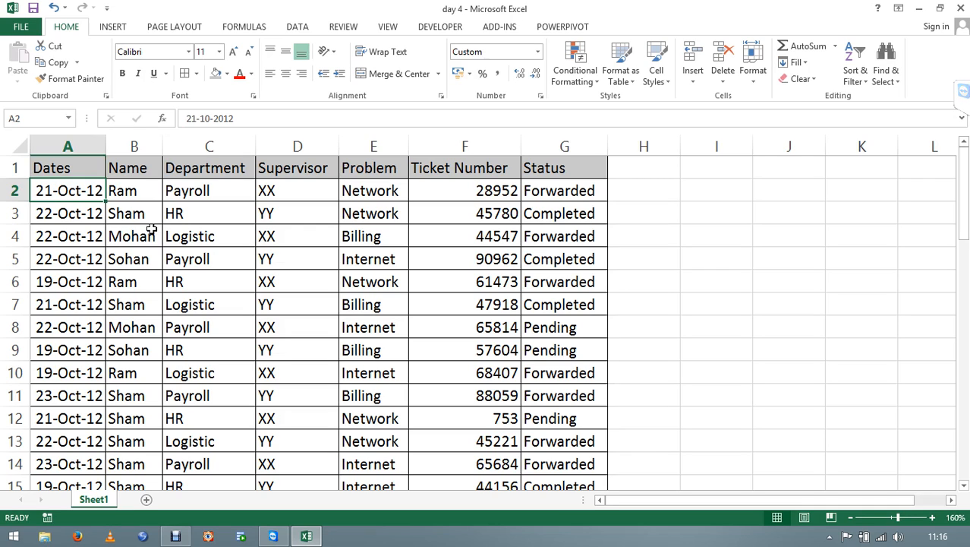
pyautogui.press('Right')
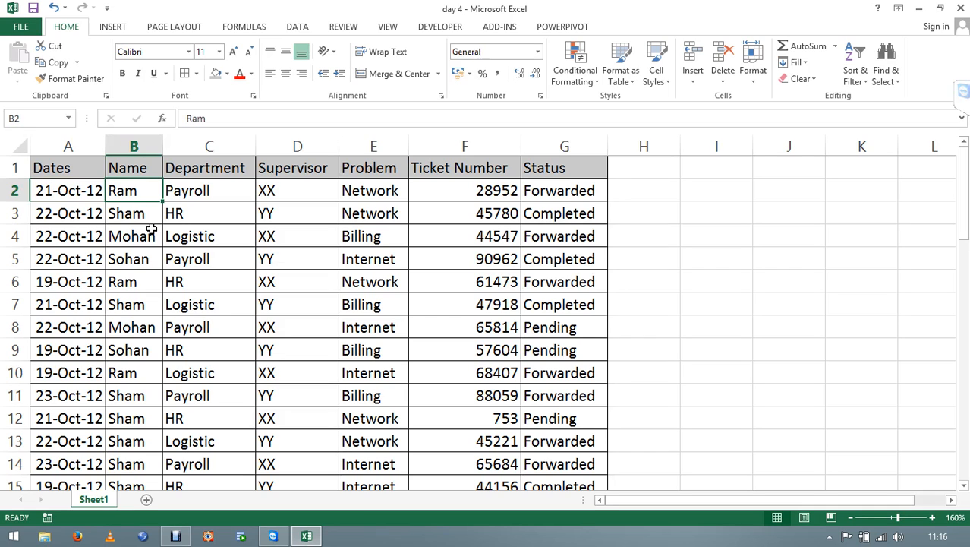
pyautogui.press('Right')
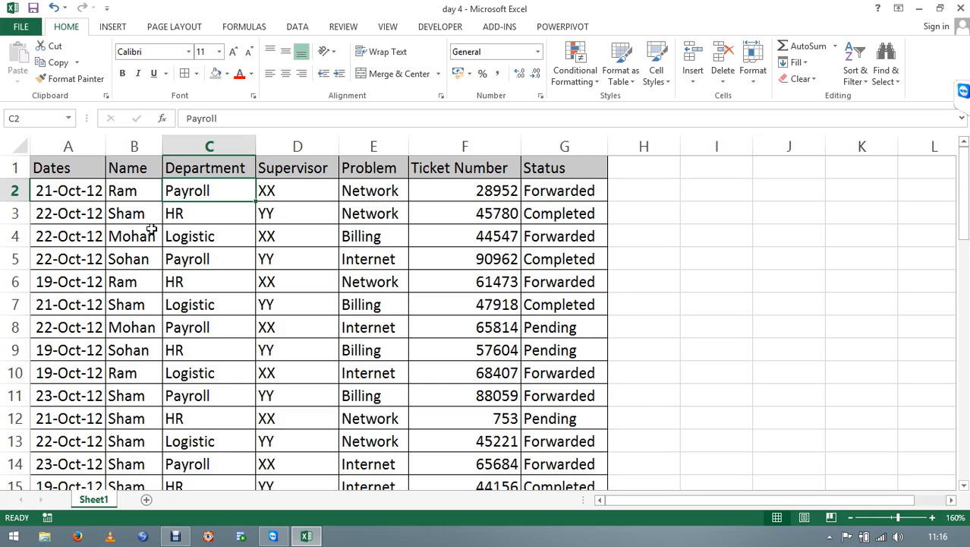
pyautogui.press('Right')
pyautogui.press('Right')
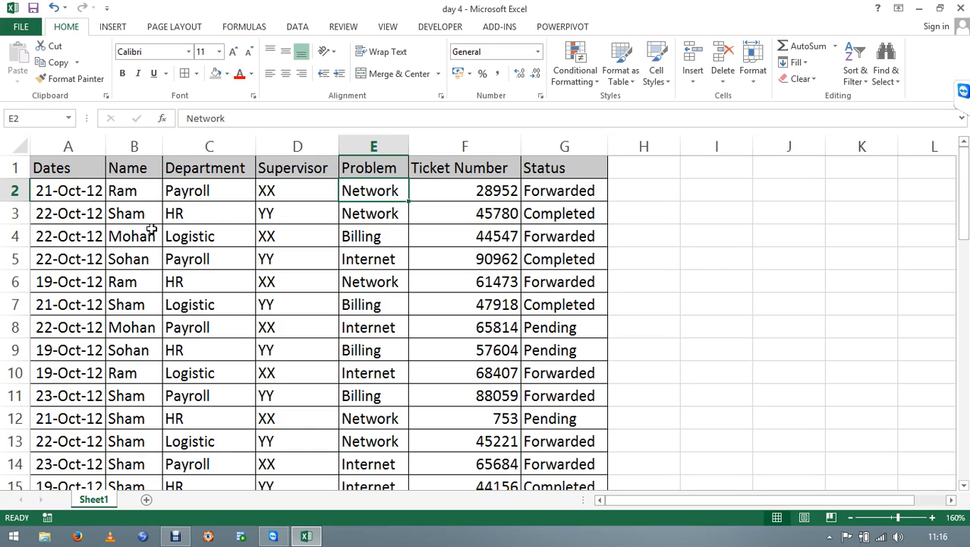
pyautogui.press('Right')
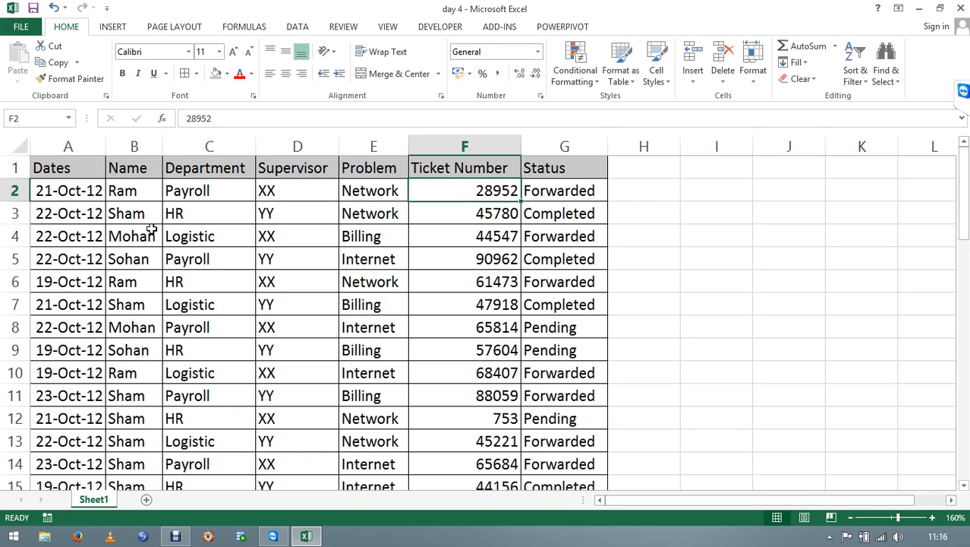
# Examine the second record in row 3 field by field, from its date to its status.
pyautogui.press('Left')
pyautogui.press('Left')
pyautogui.press('Left')
pyautogui.press('Left')
pyautogui.press('Left')
pyautogui.press('Down')
pyautogui.press('Right')
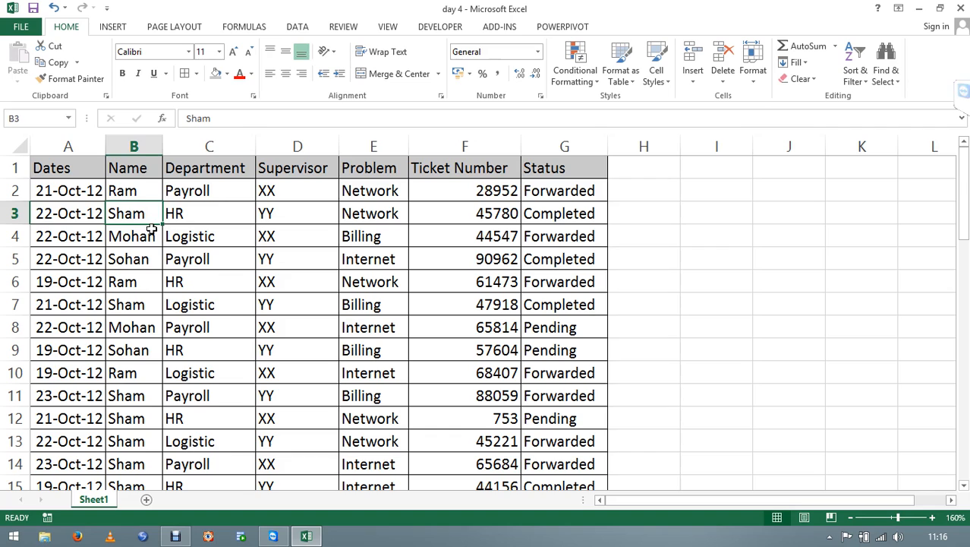
pyautogui.press('Right')
pyautogui.press('Right')
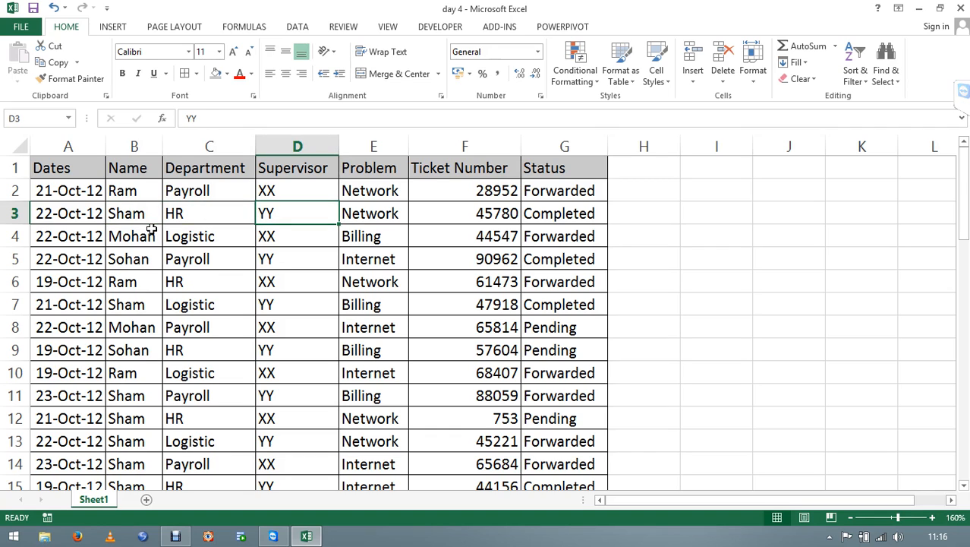
pyautogui.press('Right')
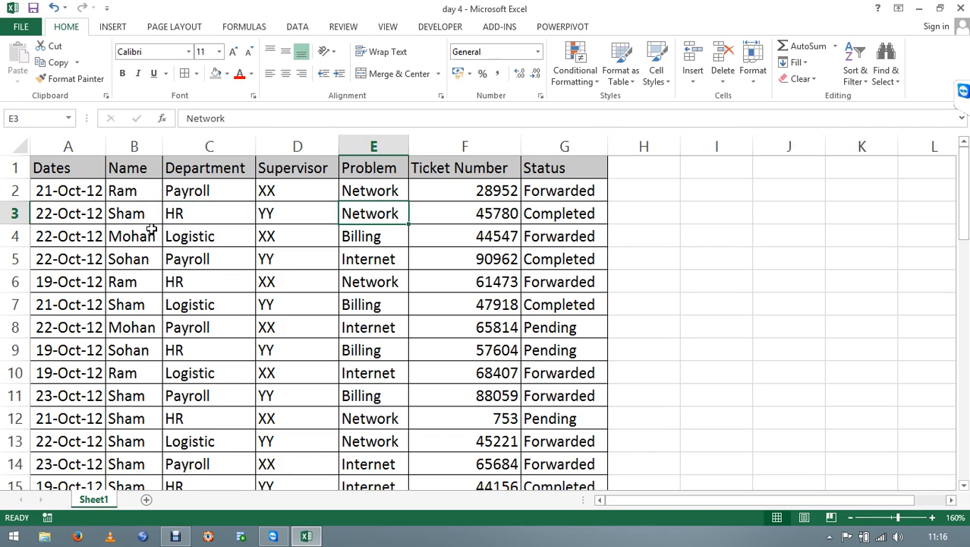
pyautogui.press('Right')
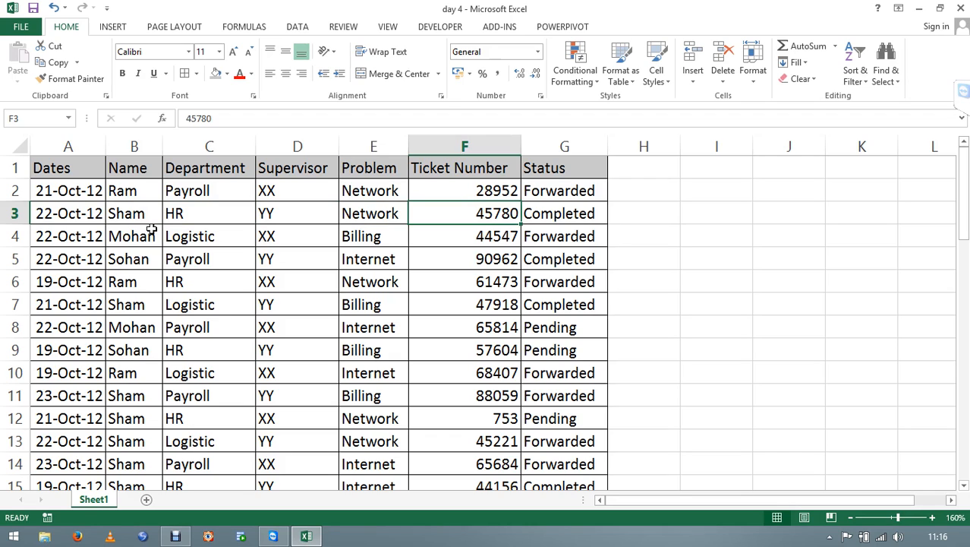
pyautogui.press('Right')
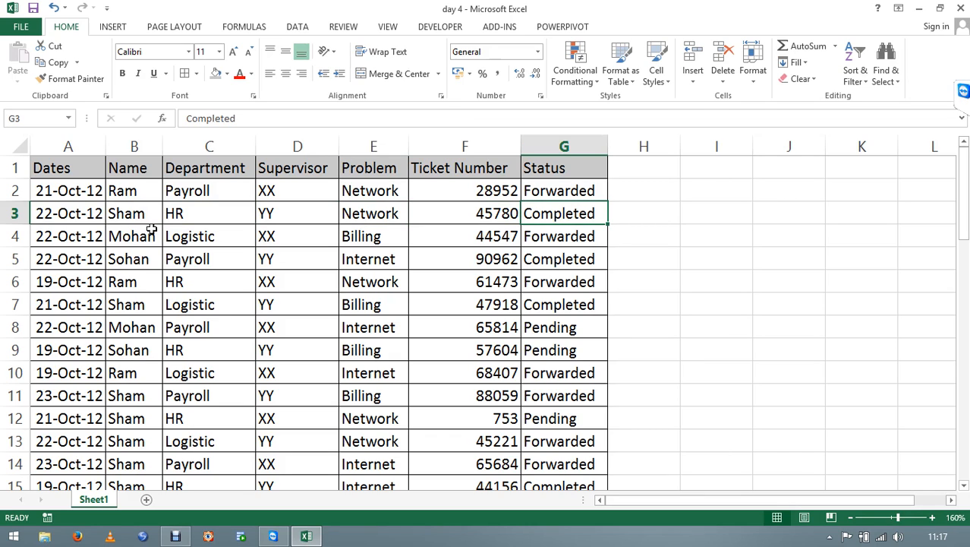
# Look through the Status column down to the last record in row 50 and return to its header.
pyautogui.press('Down')
pyautogui.press('Down')
pyautogui.press('Down')
pyautogui.press('Down')
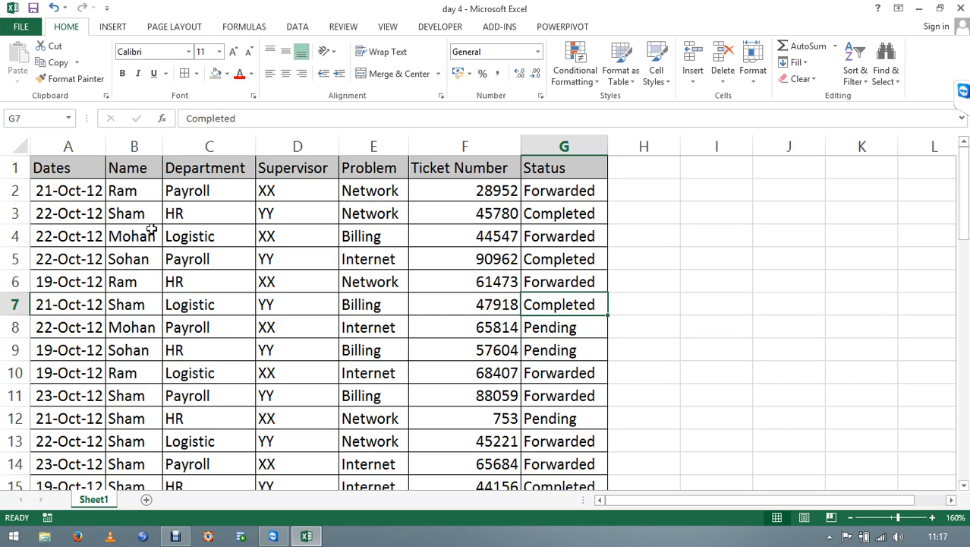
pyautogui.hotkey('ctrl', 'Down')
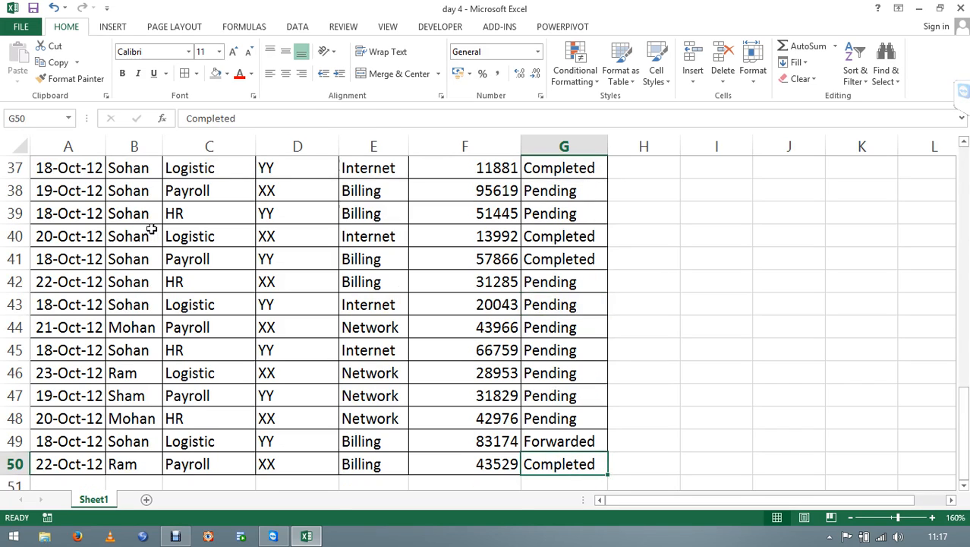
pyautogui.hotkey('ctrl', 'Up')
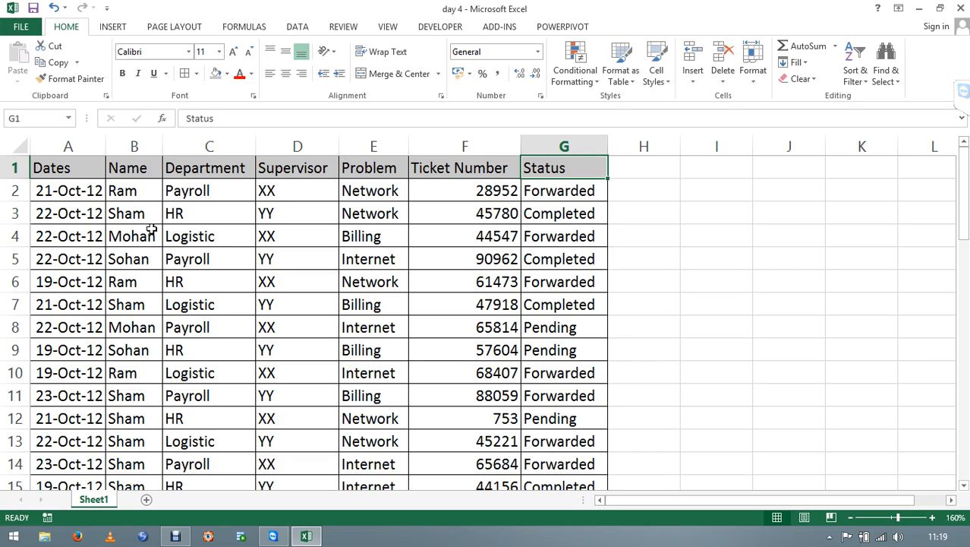
pyautogui.click(182, 536)
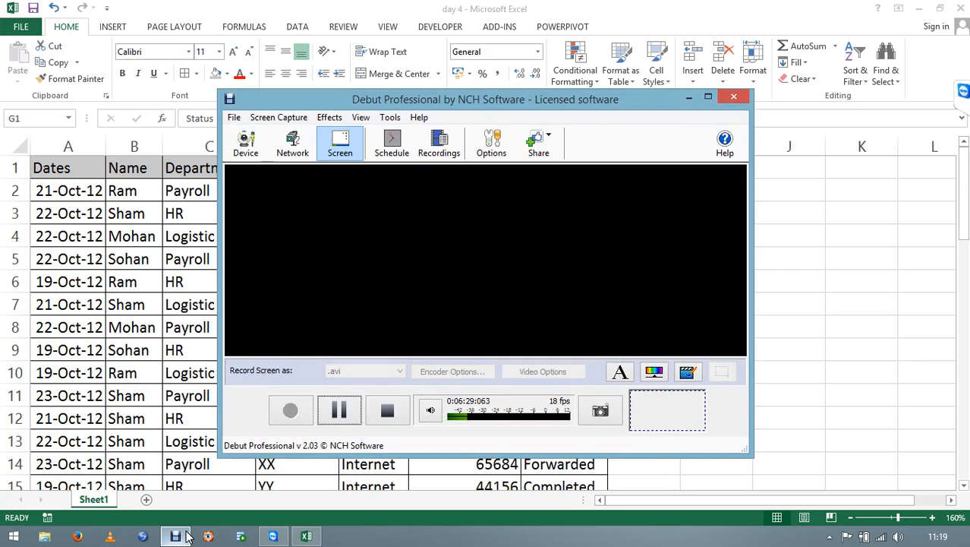
pyautogui.click(188, 537)
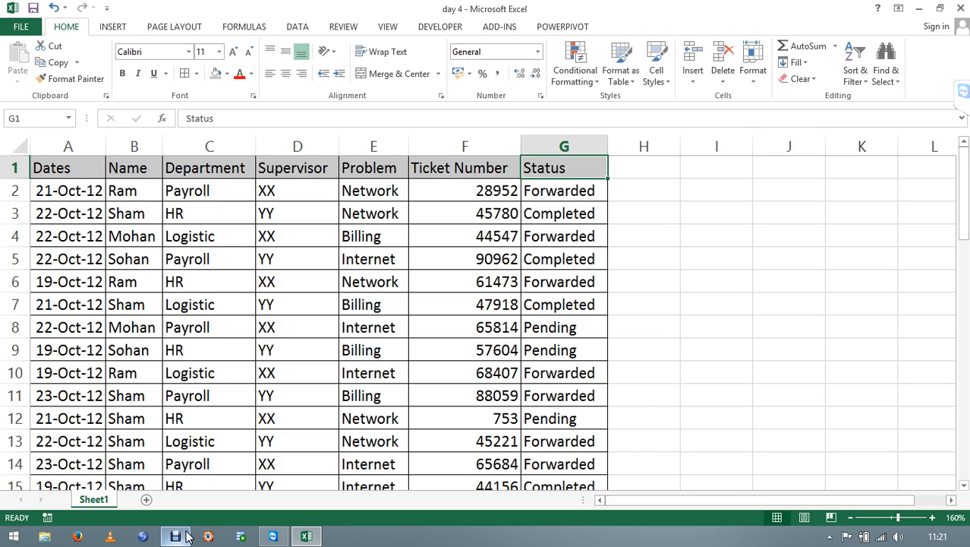
# Convert the data range A1:G50 into an Excel table with headers.
pyautogui.hotkey('ctrl', 'shift', 'Down')
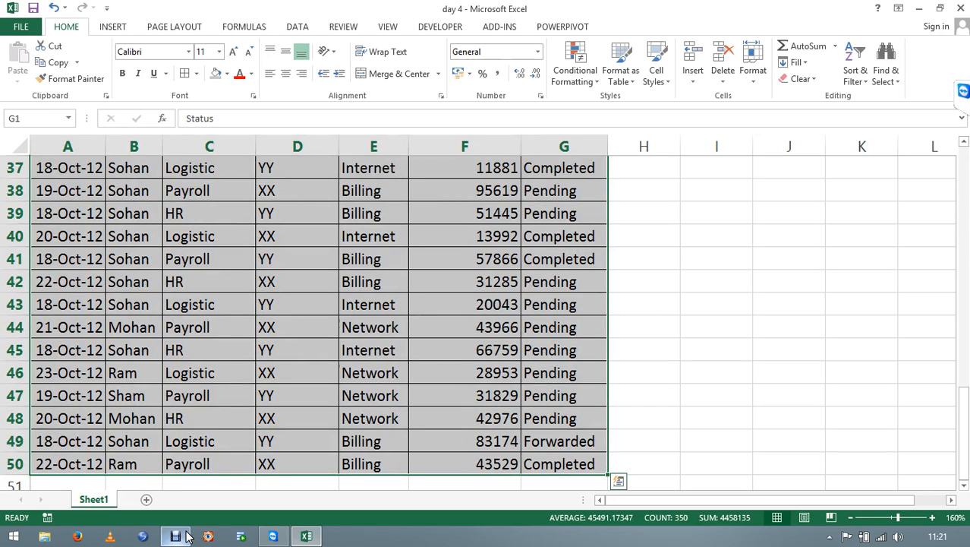
pyautogui.hotkey('ctrl', 'a')
pyautogui.press('Up')
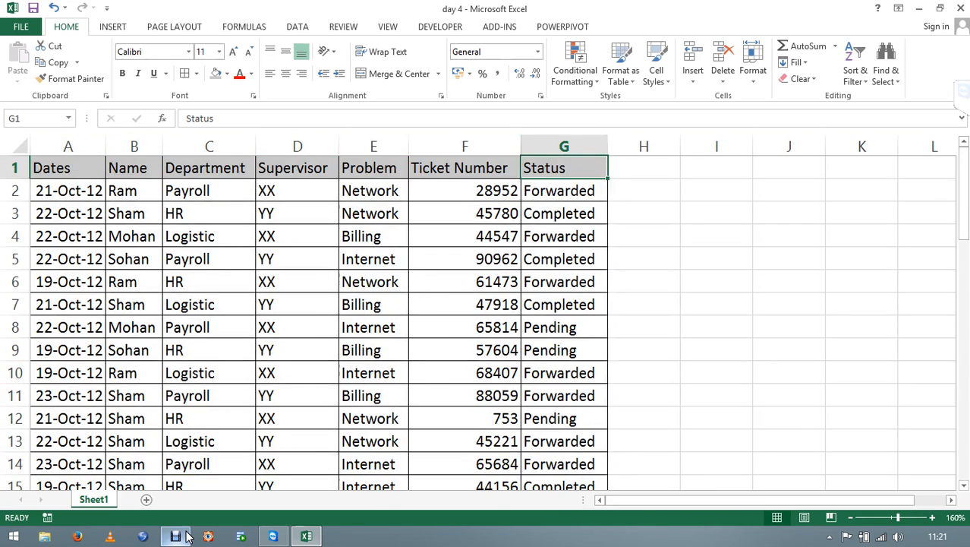
pyautogui.hotkey('ctrl', 'a')
pyautogui.hotkey('ctrl', 't')
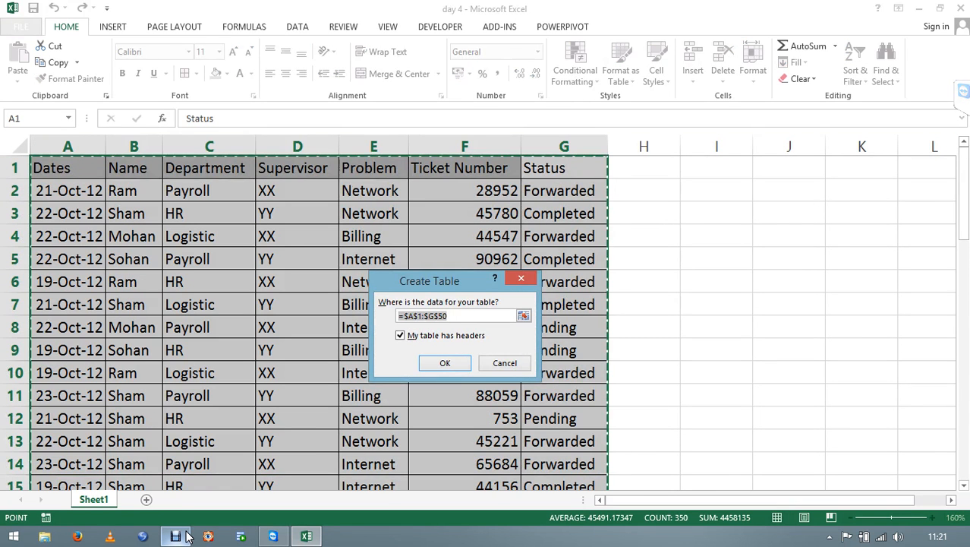
pyautogui.press('Return')
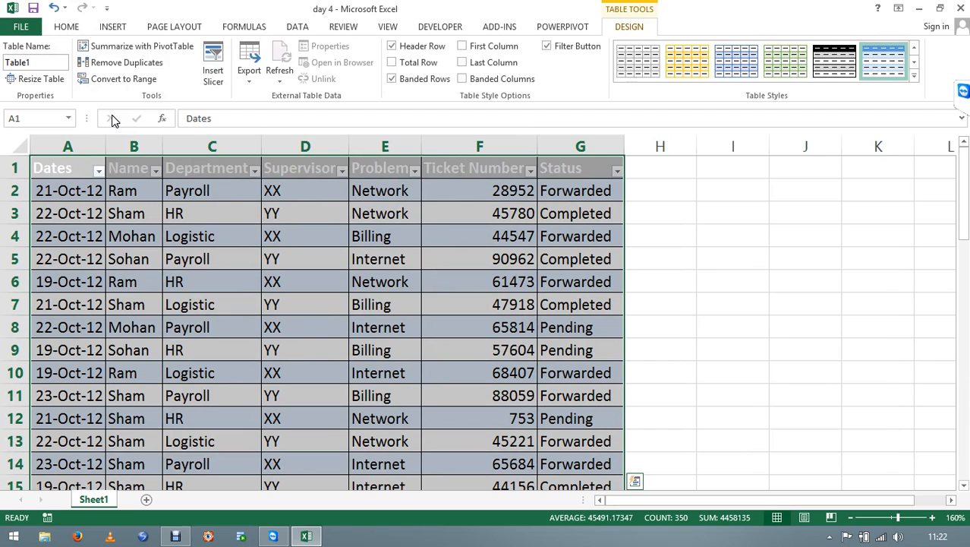
# Save the workbook over the existing day 4 file in the 04 day folder, then close it.
pyautogui.press('F12')
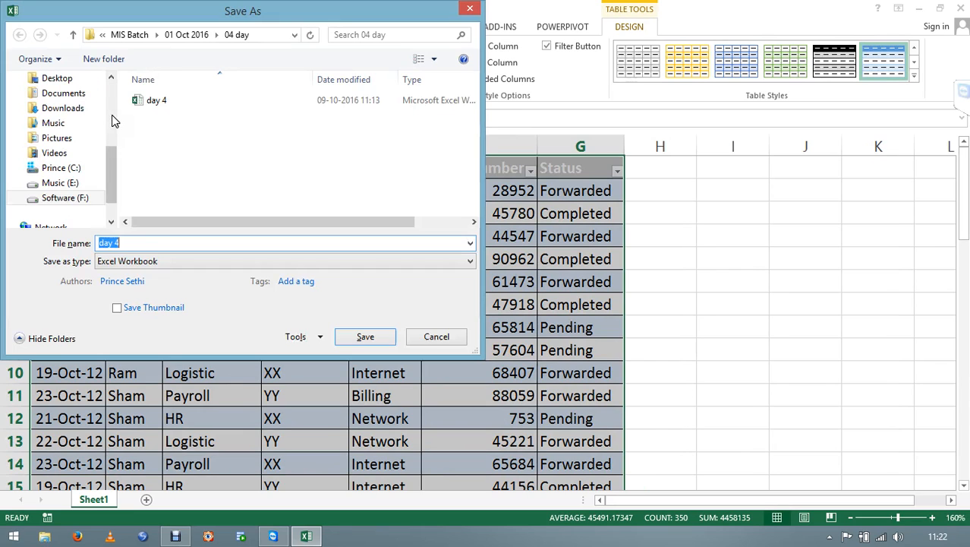
pyautogui.click(161, 104)
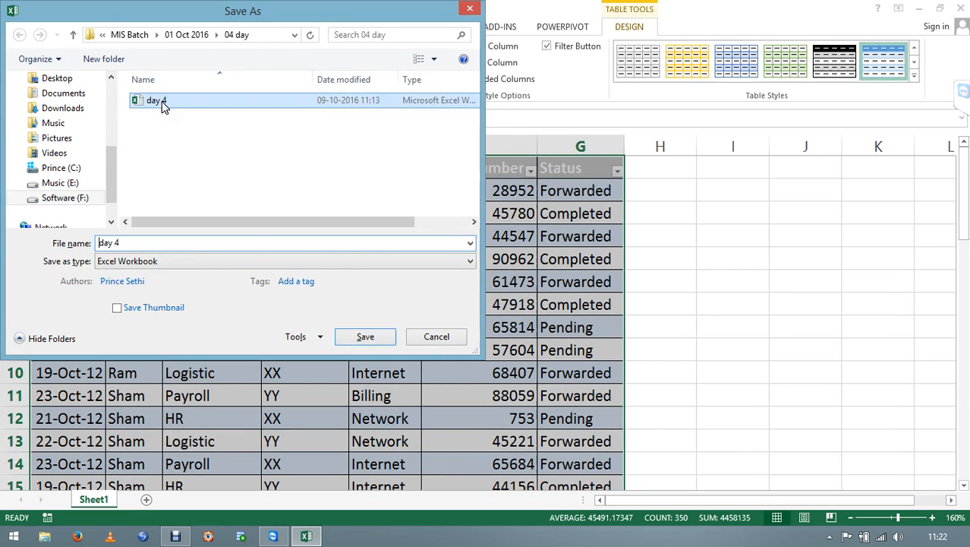
pyautogui.click(364, 336)
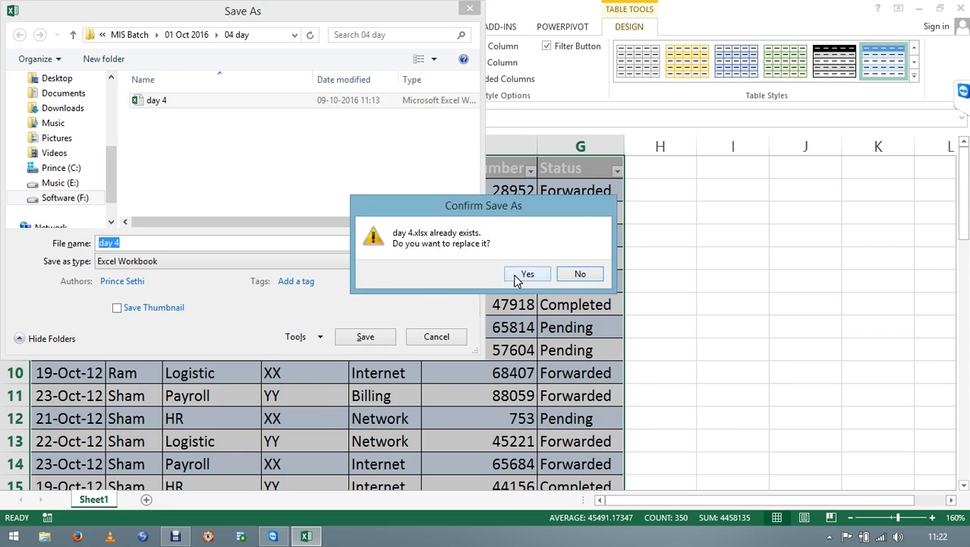
pyautogui.click(523, 274)
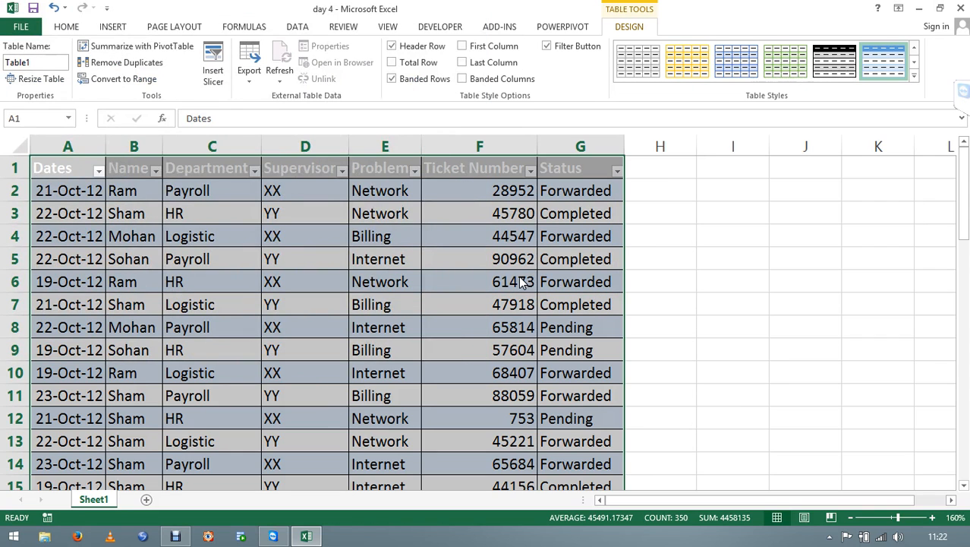
pyautogui.hotkey('ctrl', 'w')
pyautogui.click(960, 8)
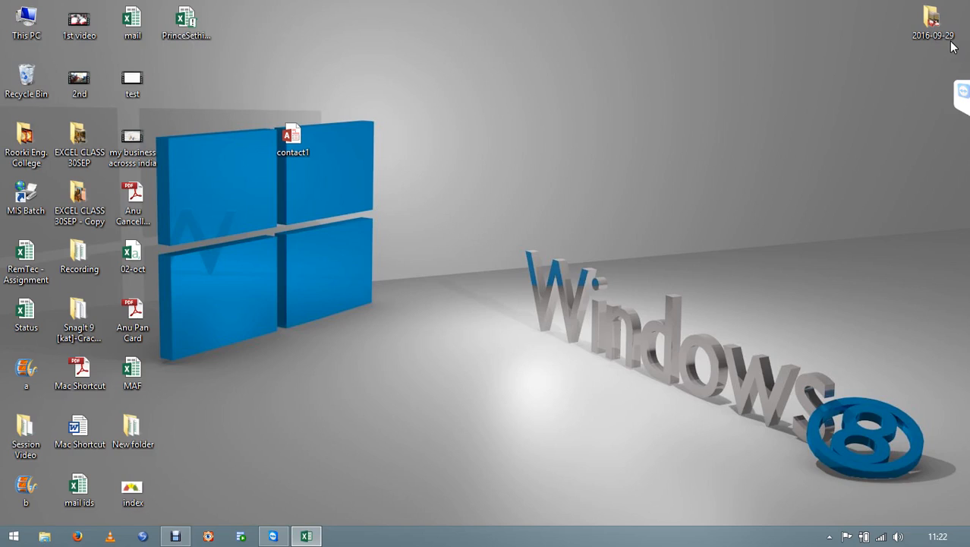
# Search for Excel and switch to Microsoft Excel 2010 with a blank workbook.
pyautogui.press('super')
pyautogui.write('excel 2013')
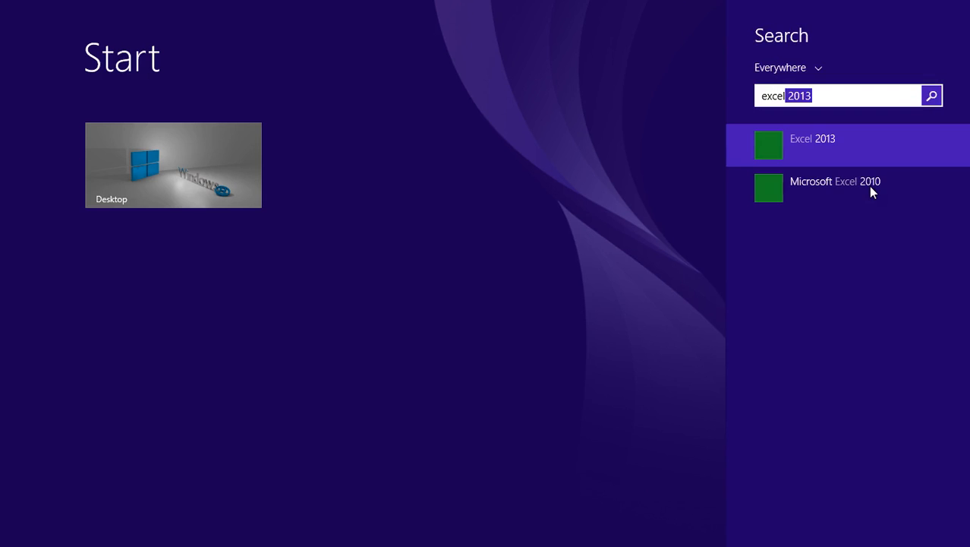
pyautogui.click(866, 175)
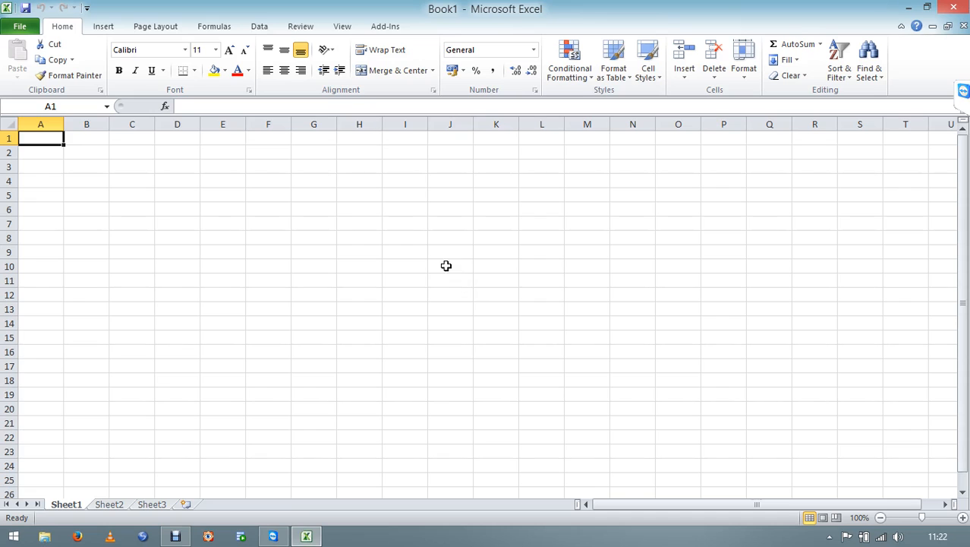
pyautogui.click(355, 215)
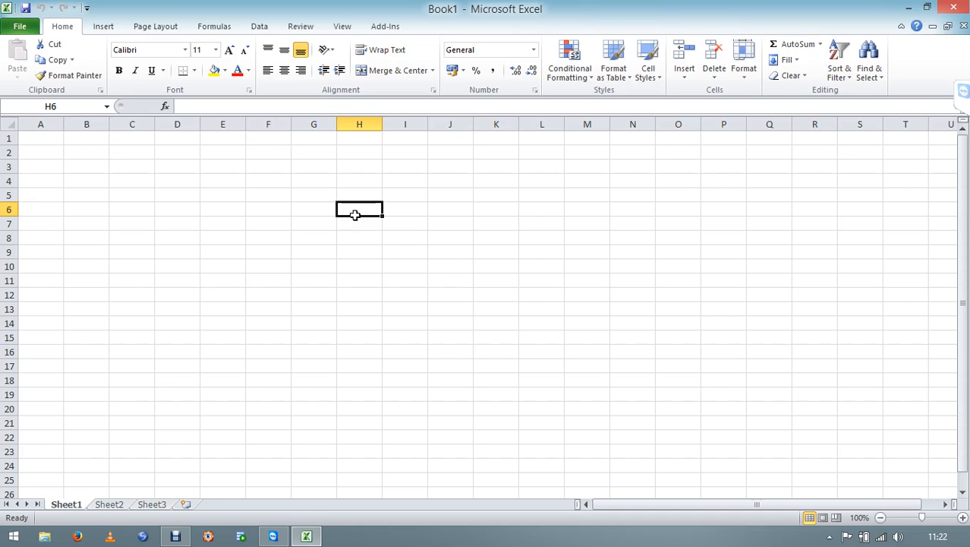
# Open the day 4 workbook from the 04 day folder inside MIS Batch, 01 Oct 2016.
pyautogui.hotkey('ctrl', 'o')
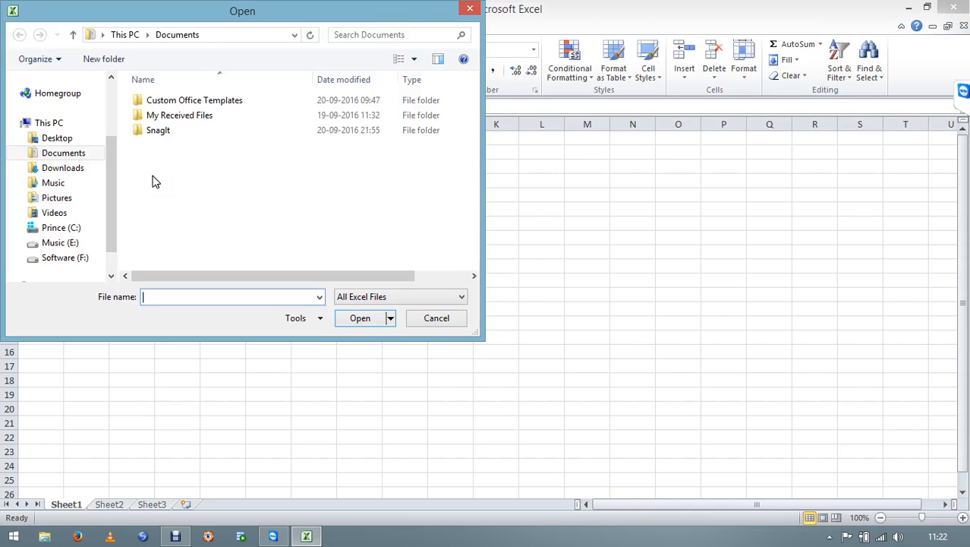
pyautogui.click(90, 139)
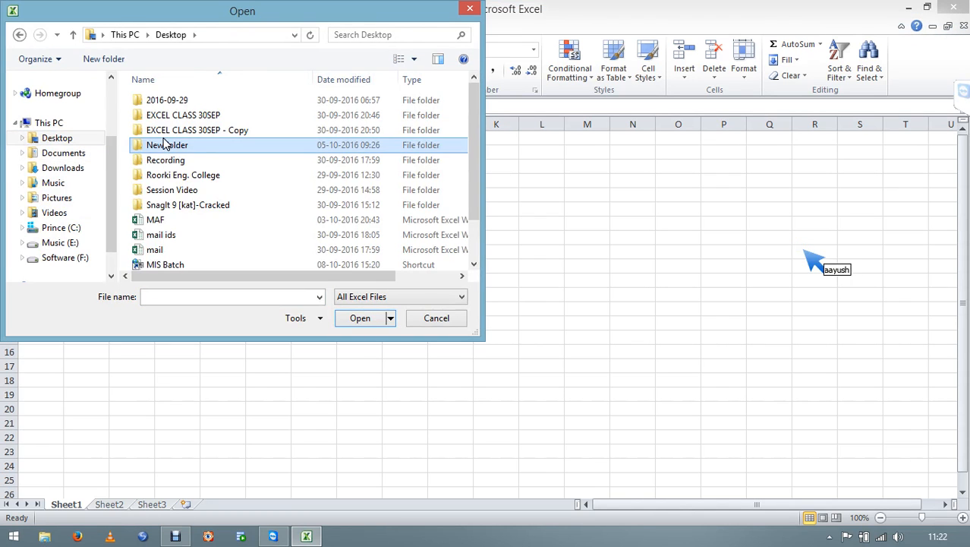
pyautogui.write('mis')
pyautogui.press('Return')
pyautogui.click(172, 99)
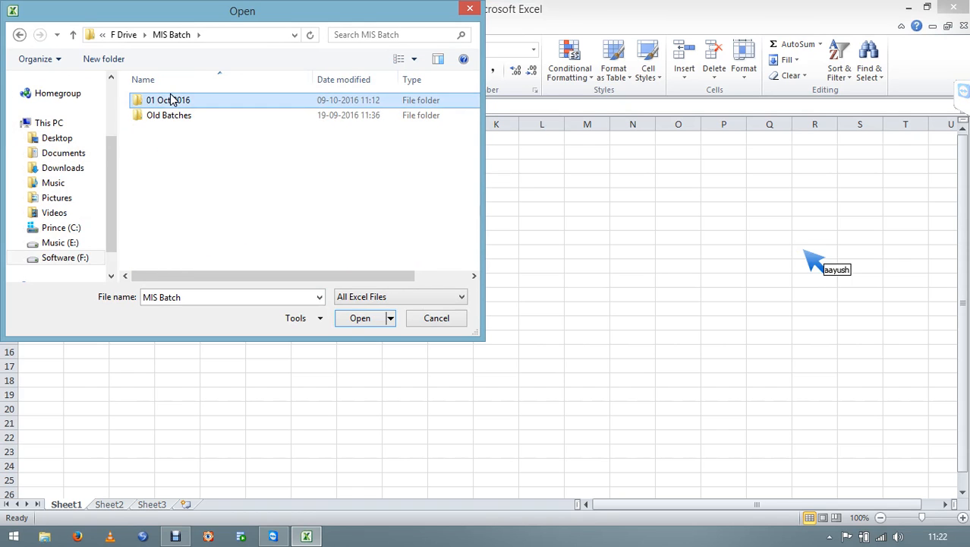
pyautogui.doubleClick(172, 101)
pyautogui.doubleClick(171, 104)
pyautogui.doubleClick(171, 104)
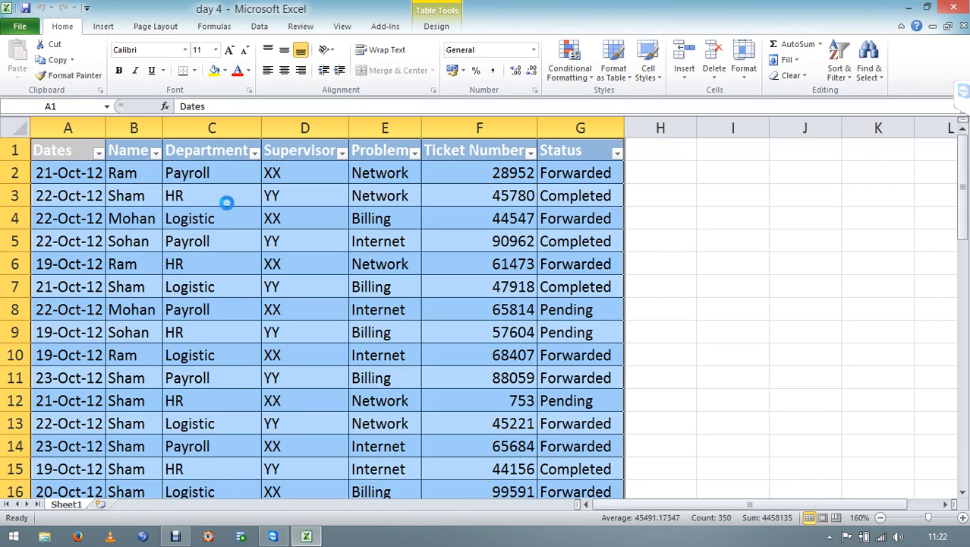
pyautogui.click(102, 25)
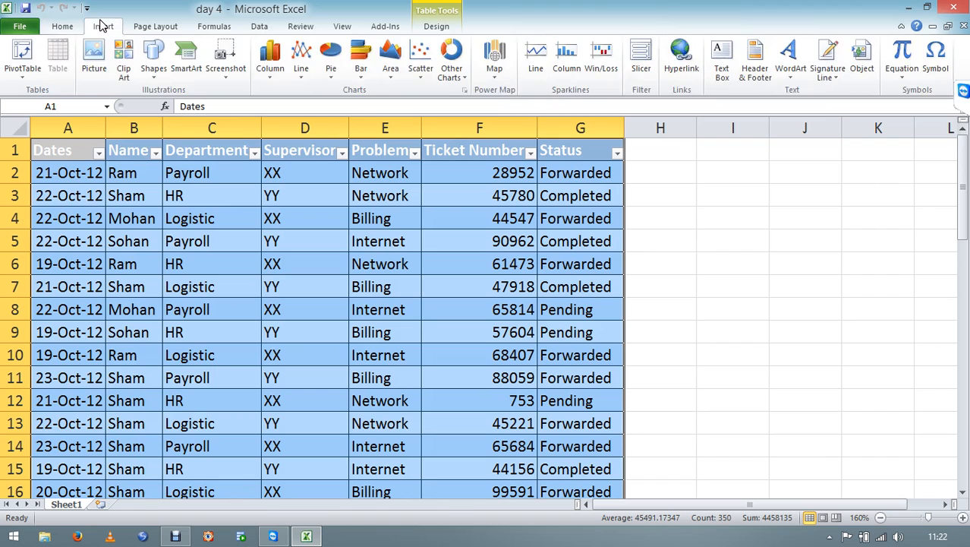
pyautogui.click(23, 53)
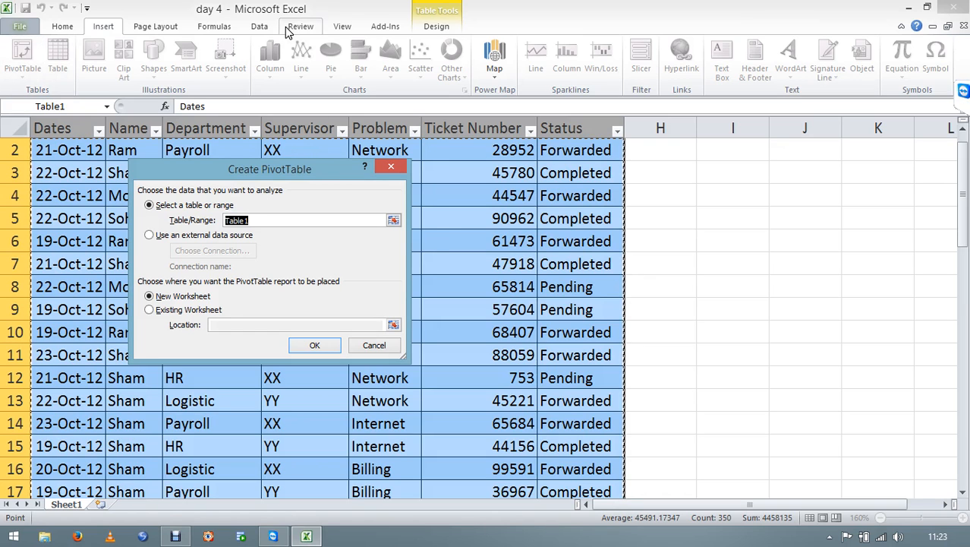
pyautogui.press('Escape')
# Rename the ticket data table as Telecom.
pyautogui.click(437, 25)
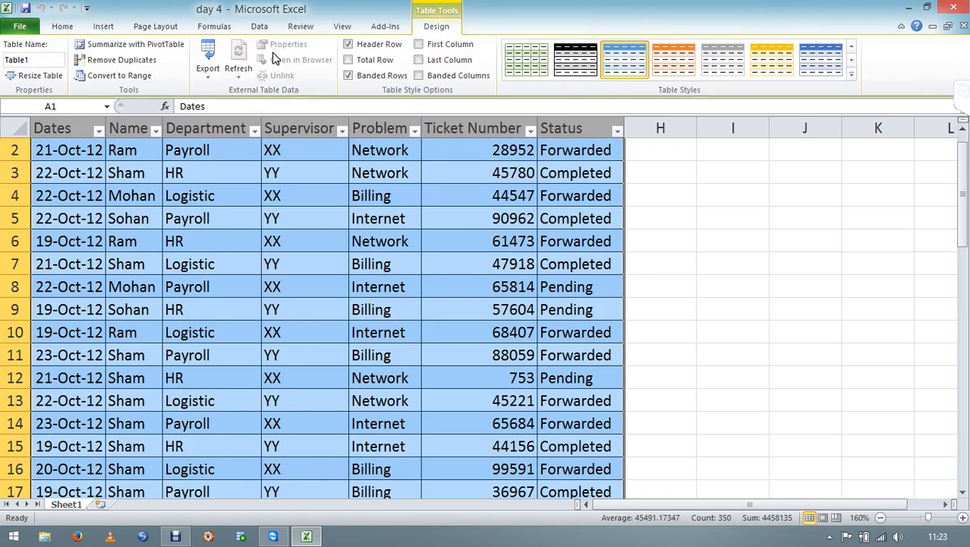
pyautogui.click(35, 64)
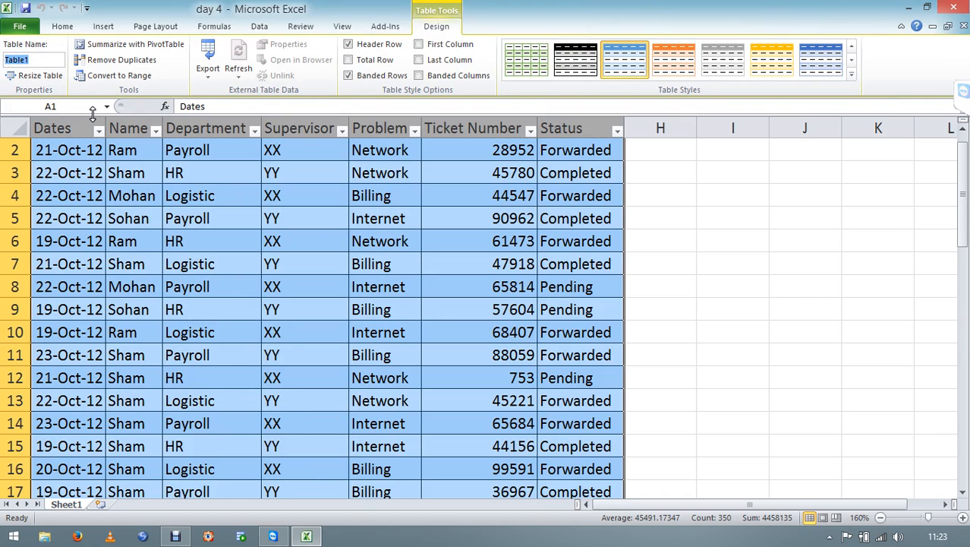
pyautogui.write('Telecom')
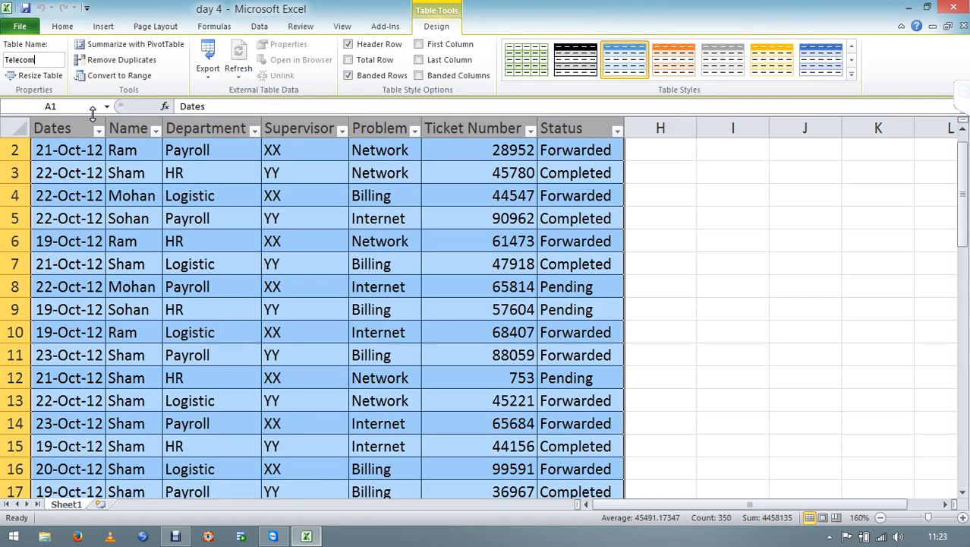
pyautogui.press('Return')
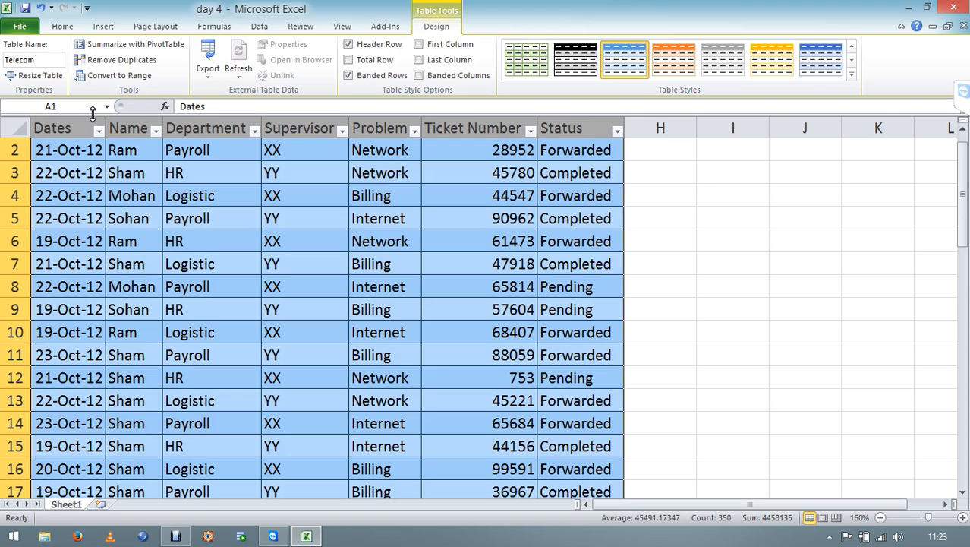
# Start a PivotTable from an Excel list with the PivotTable and PivotChart Wizard, using telecom as the source range.
pyautogui.hotkey('alt', 'd')
pyautogui.press('p')
pyautogui.hotkey('alt', 'd')
pyautogui.press('p')
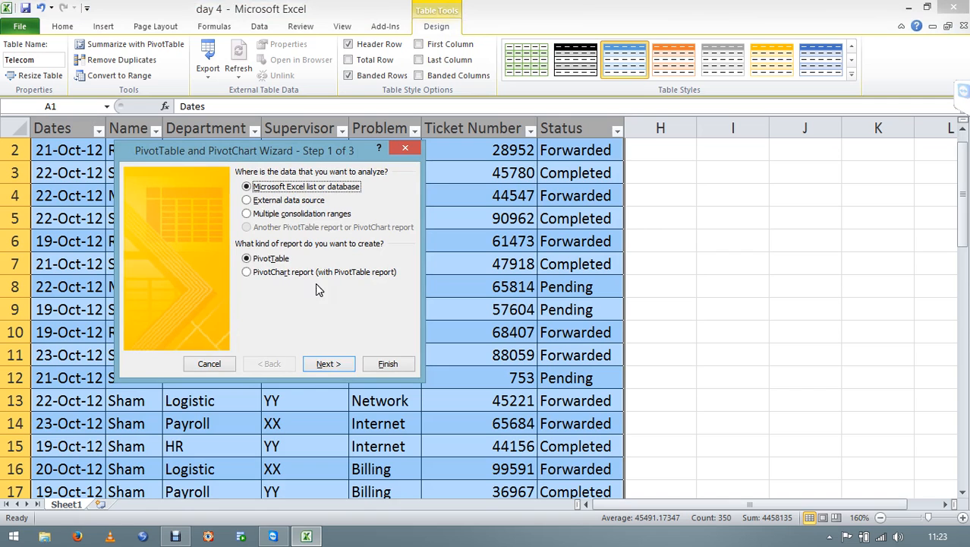
pyautogui.click(323, 365)
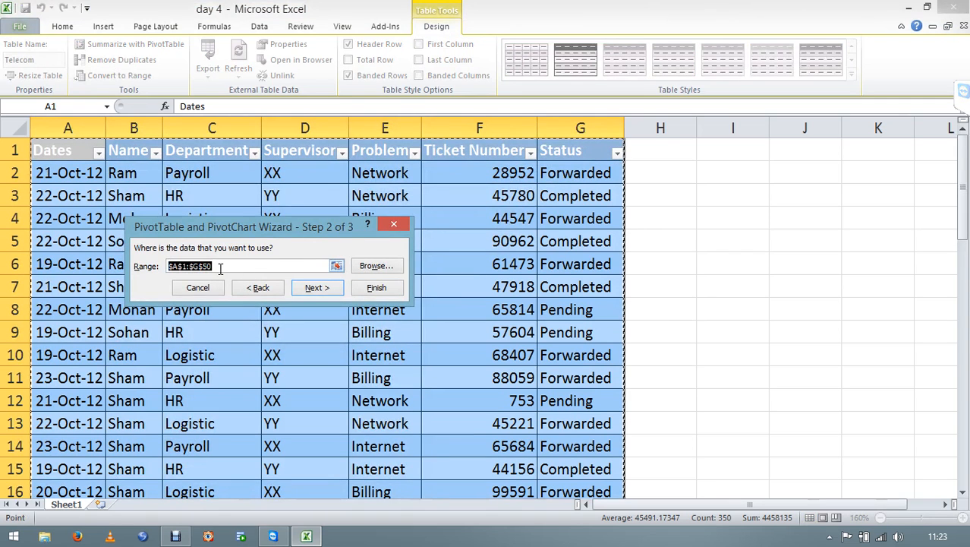
pyautogui.write('tee')
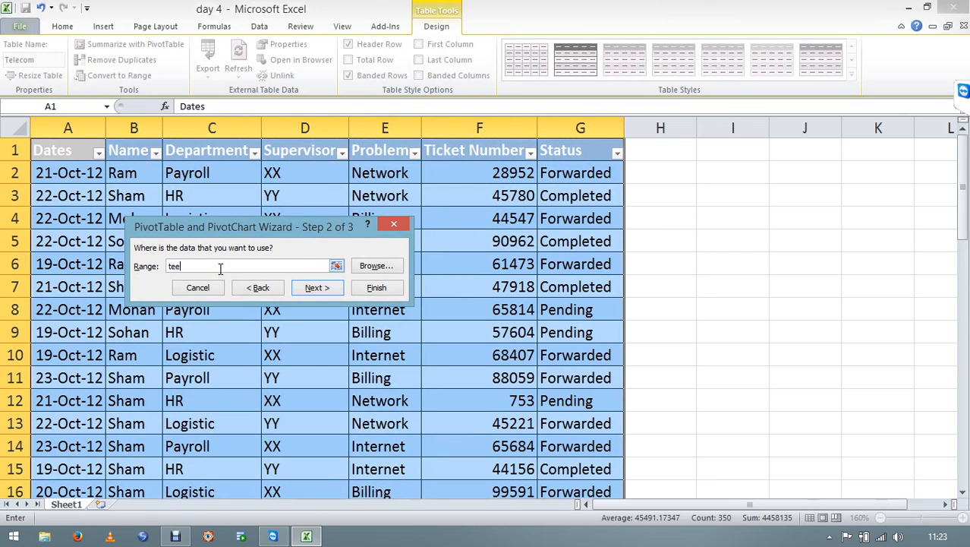
pyautogui.press('BackSpace')
pyautogui.write('lecom')
pyautogui.press('Return')
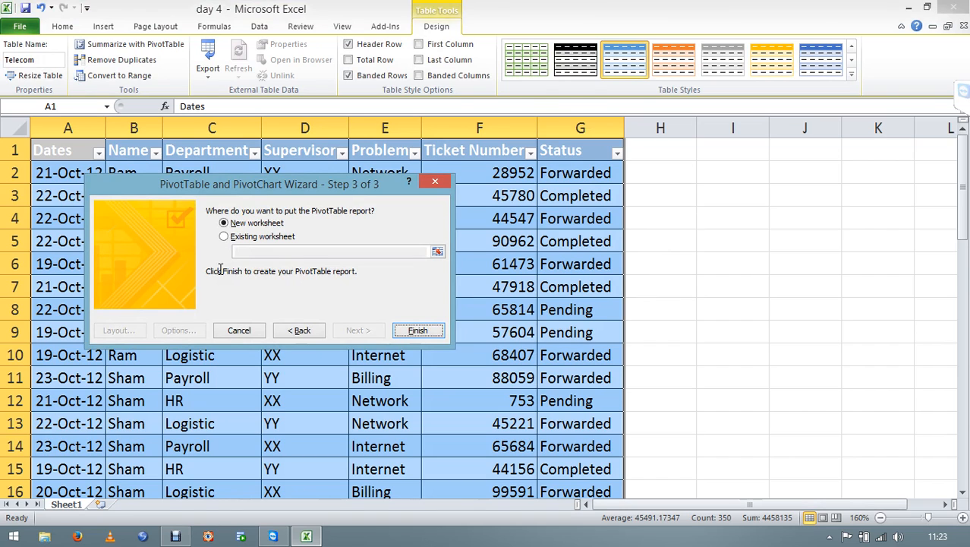
# Place the PivotTable report on the existing worksheet at Sheet1 cell J3 and add the Name field as row labels.
pyautogui.click(277, 237)
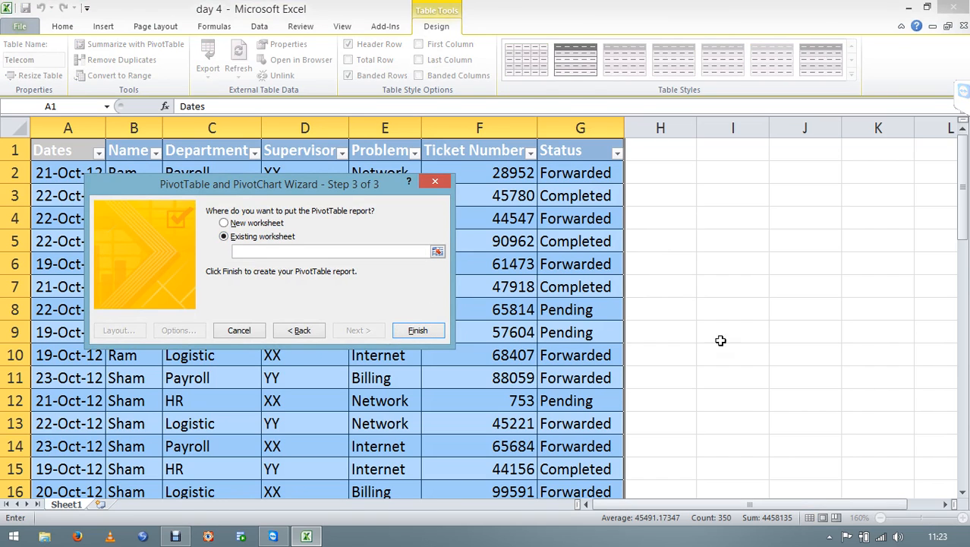
pyautogui.click(946, 505)
pyautogui.click(946, 505)
pyautogui.click(946, 505)
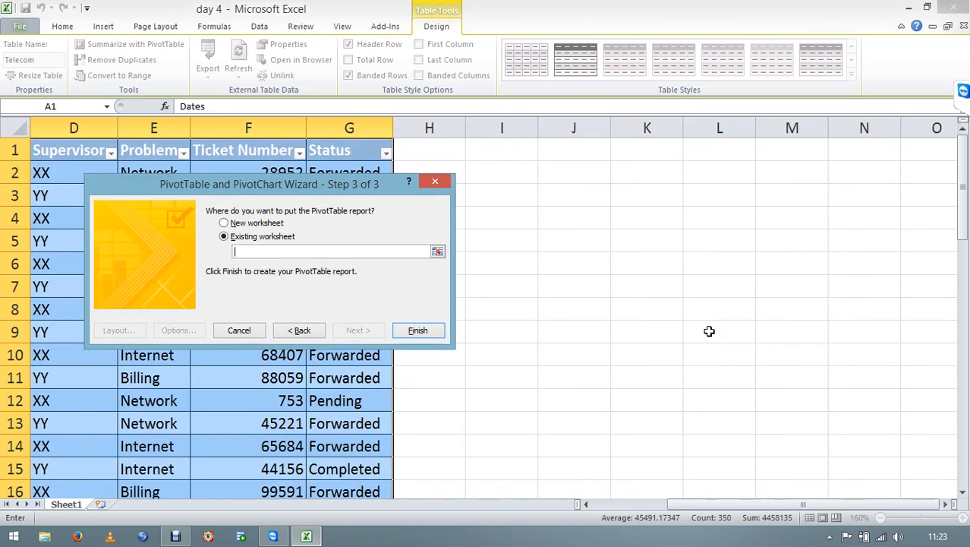
pyautogui.click(578, 199)
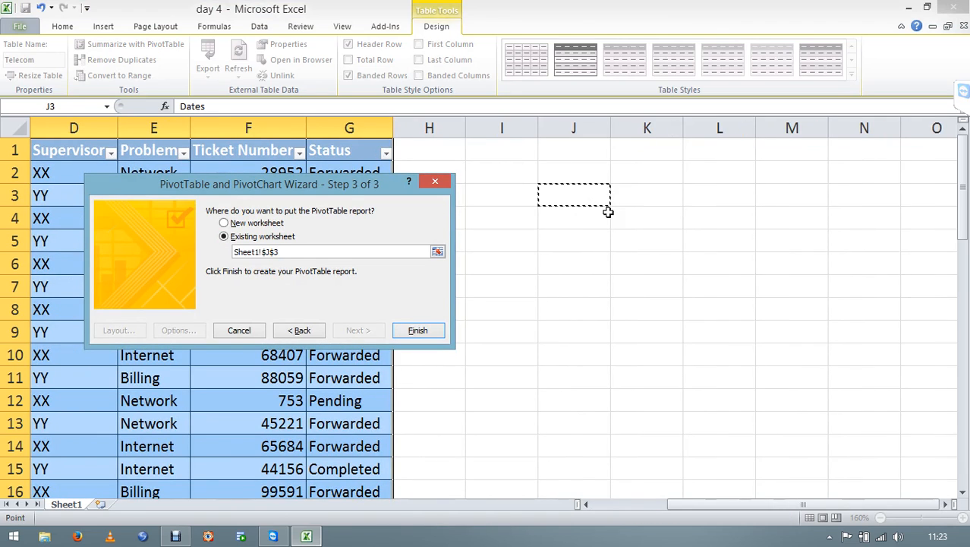
pyautogui.press('Return')
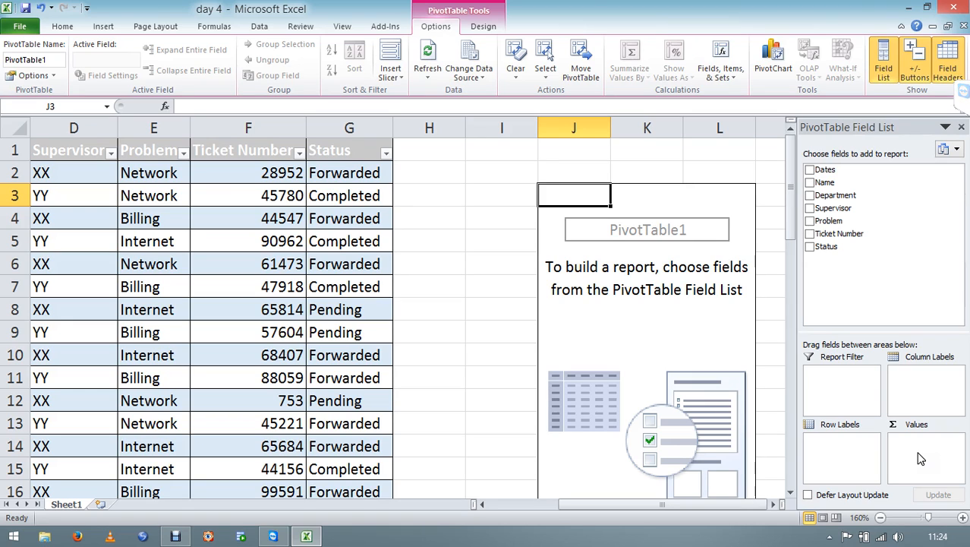
pyautogui.moveTo(850, 189); pyautogui.dragTo(856, 475)
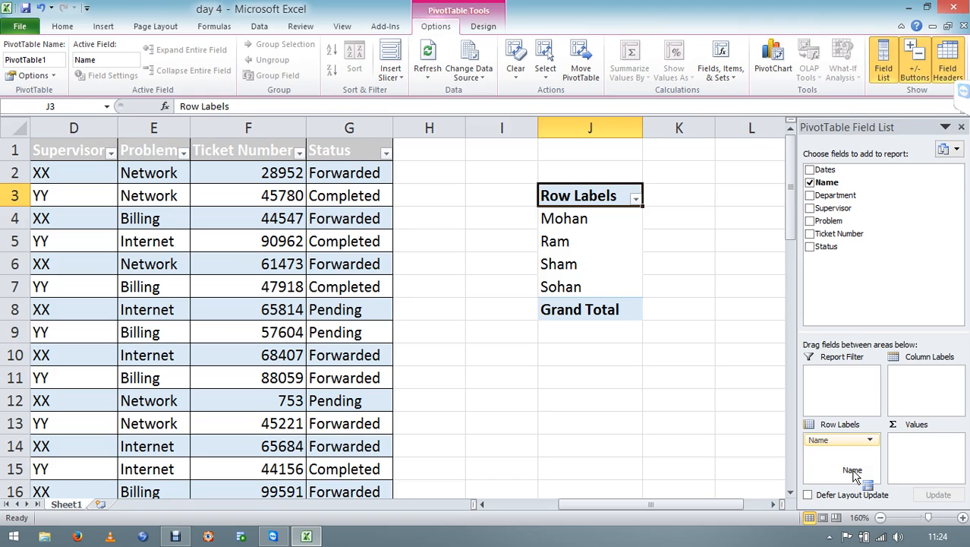
# Examine the source table's Dates, Name and Department columns from row 2 down to row 50.
pyautogui.hotkey('ctrl', 'Left')
pyautogui.hotkey('ctrl', 'Left')
pyautogui.press('Up')
pyautogui.hotkey('ctrl', 'shift', 'Down')
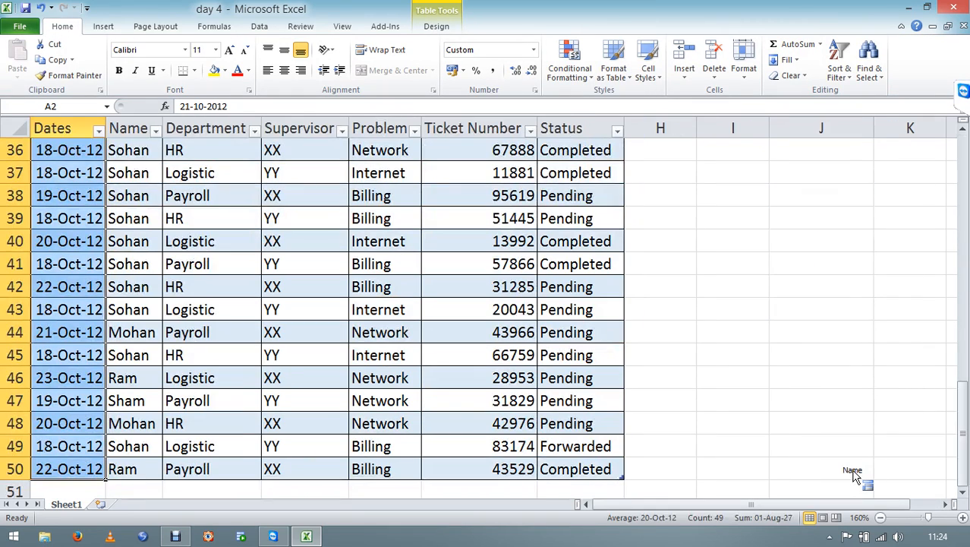
pyautogui.press('Right')
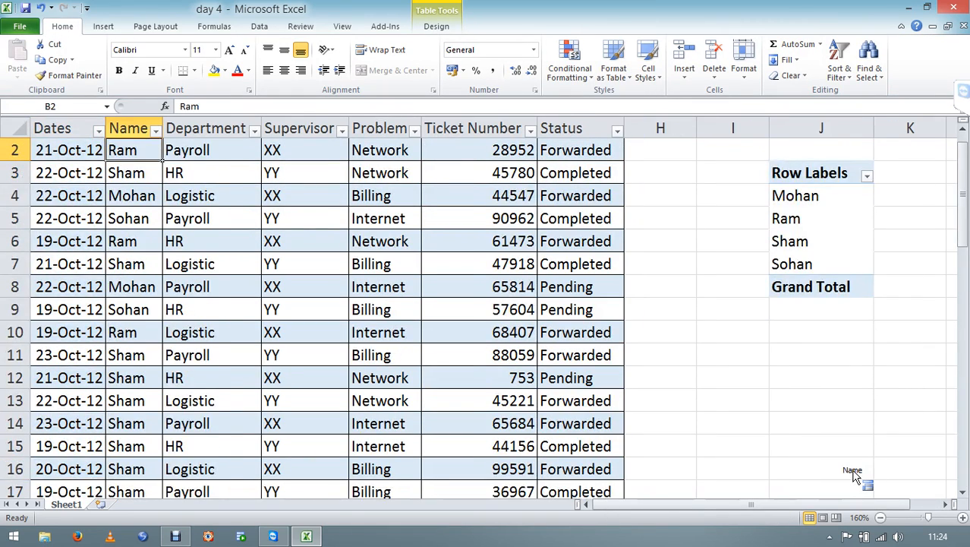
pyautogui.hotkey('ctrl', 'shift', 'Down')
pyautogui.hotkey('ctrl', 'Up')
pyautogui.press('Right')
pyautogui.press('Down')
pyautogui.hotkey('ctrl', 'shift', 'Down')
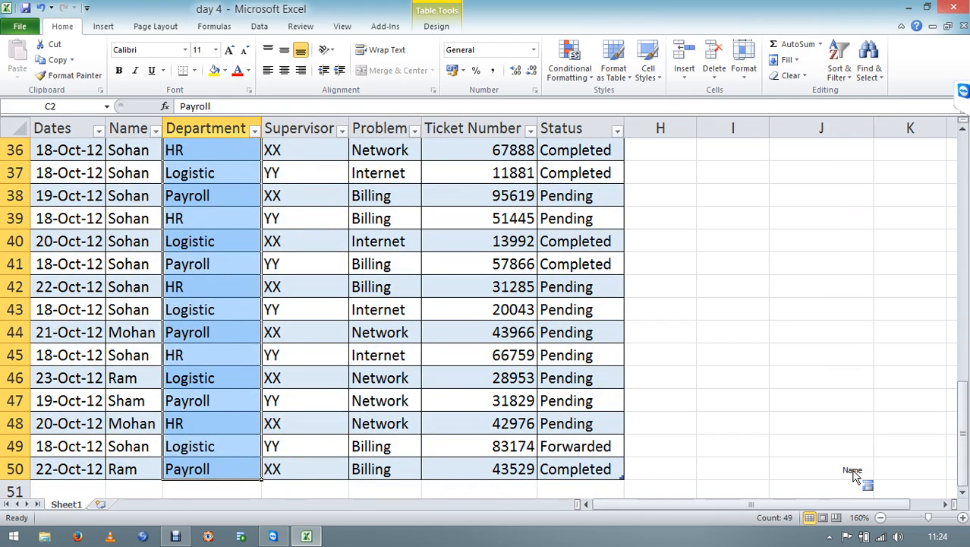
pyautogui.press('Left')
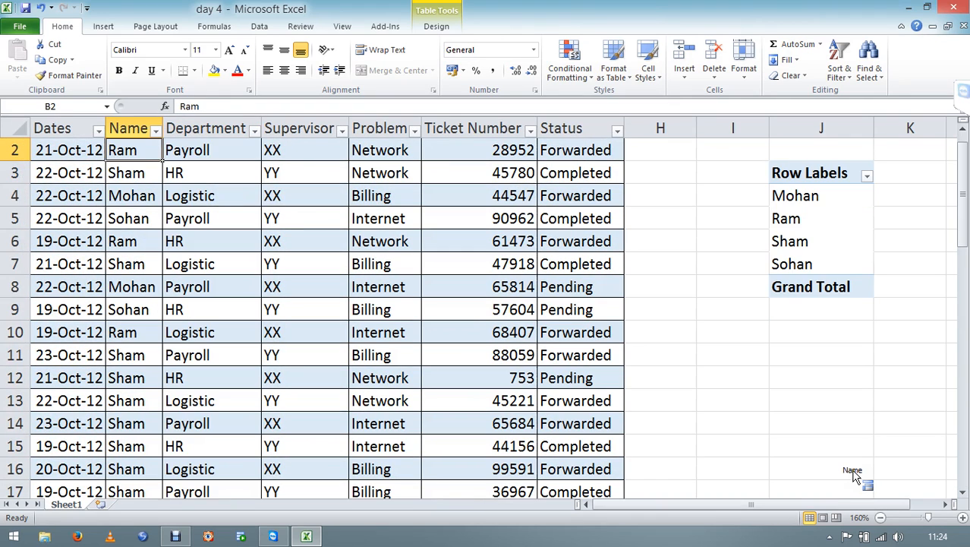
pyautogui.press('Left')
pyautogui.press('Up')
# Add the Status field to the PivotTable's values as a count for each name.
pyautogui.moveTo(853, 474); pyautogui.dragTo(818, 268)
pyautogui.moveTo(683, 504); pyautogui.dragTo(753, 507)
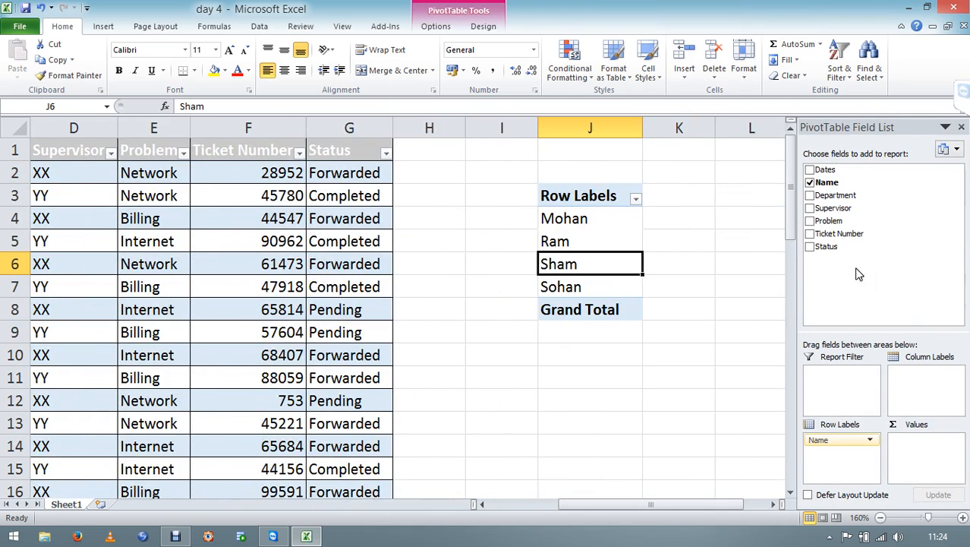
pyautogui.moveTo(828, 247); pyautogui.dragTo(911, 454)
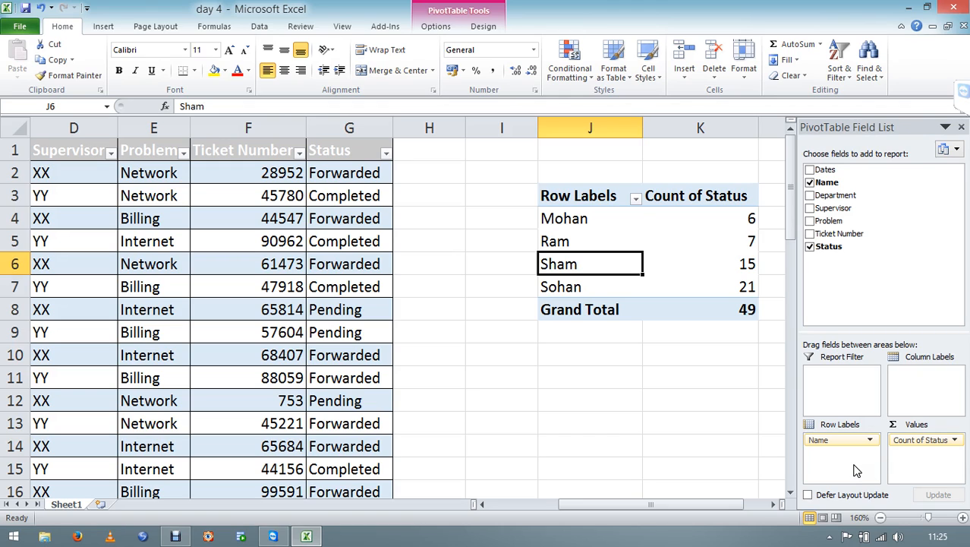
# Delete the whole PivotTable from columns J and K.
pyautogui.hotkey('ctrl', 'space')
pyautogui.hotkey('shift', 'Right')
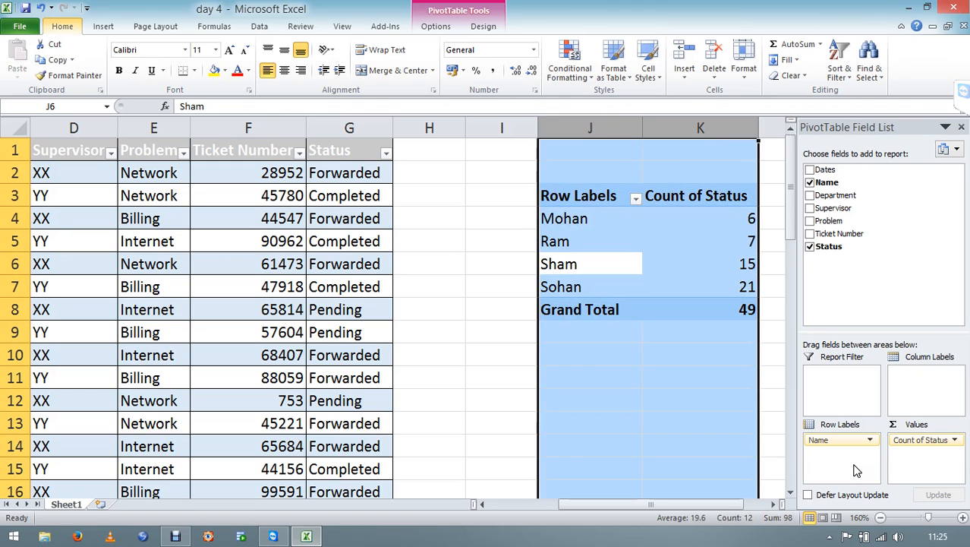
pyautogui.press('Delete')
# Create a PivotTable from the Telecom table on a new worksheet and delete that worksheet.
pyautogui.press('Left')
pyautogui.press('Left')
pyautogui.press('Left')
pyautogui.press('alt')
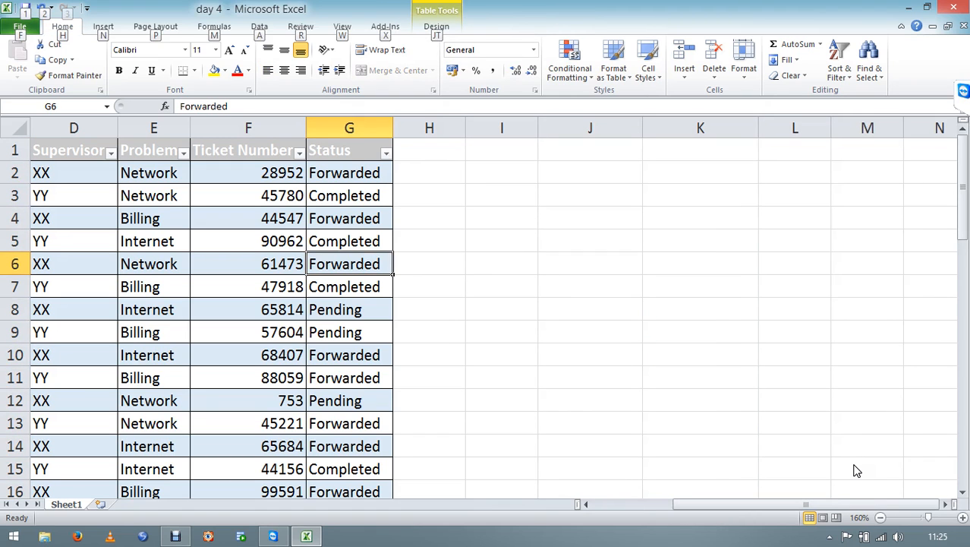
pyautogui.press('n')
pyautogui.press('v')
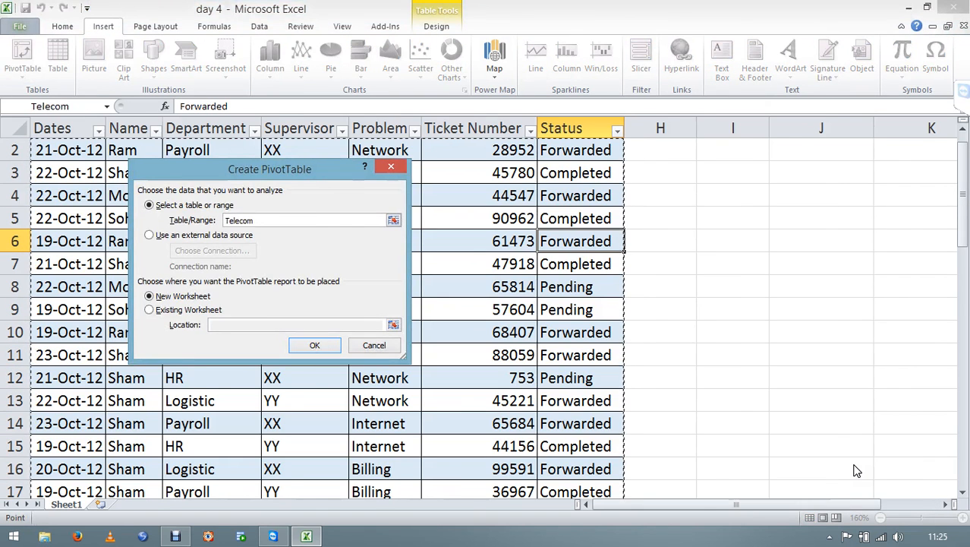
pyautogui.press('Return')
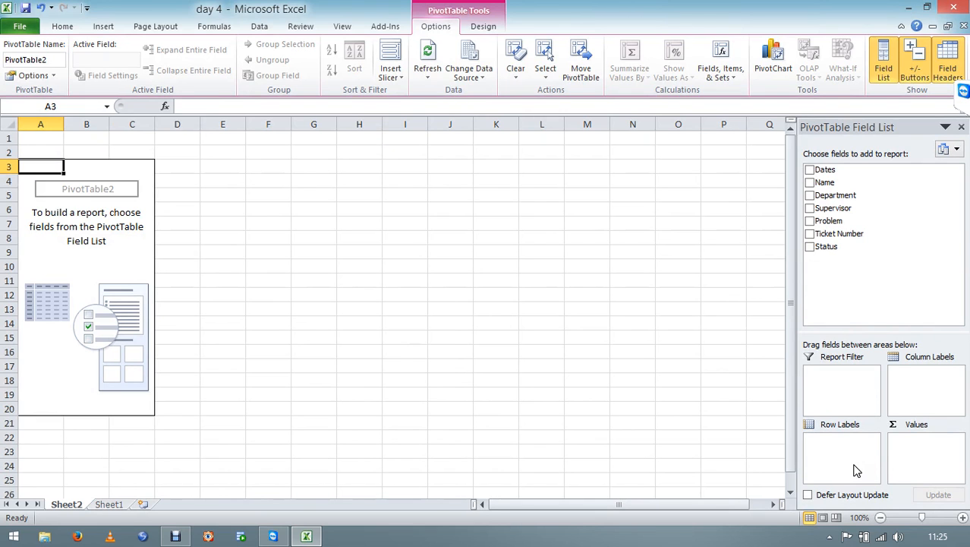
pyautogui.hotkey('alt', 'e')
pyautogui.press('l')
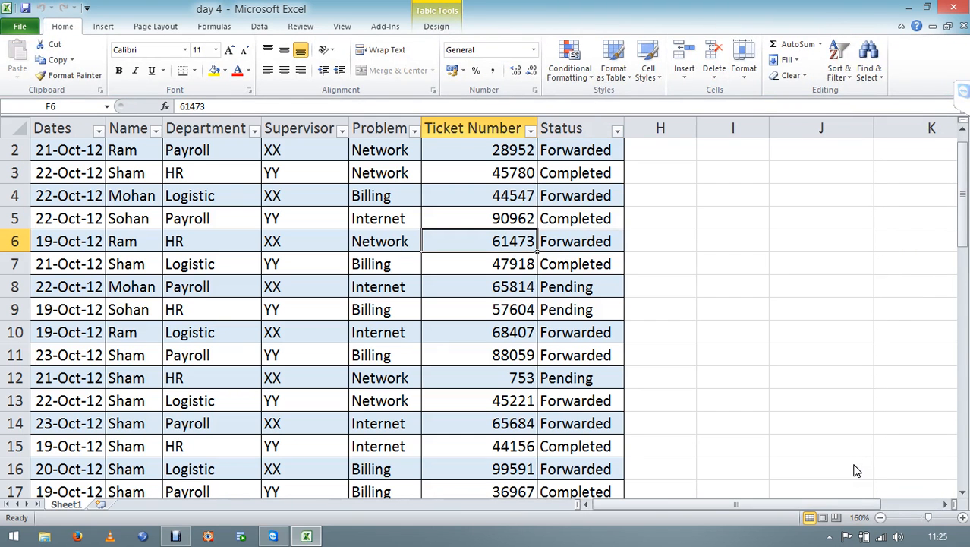
# Start the PivotTable and PivotChart Wizard from the selected source table and set the data range to telecom.
pyautogui.hotkey('ctrl', 'a')
pyautogui.hotkey('alt', 'd')
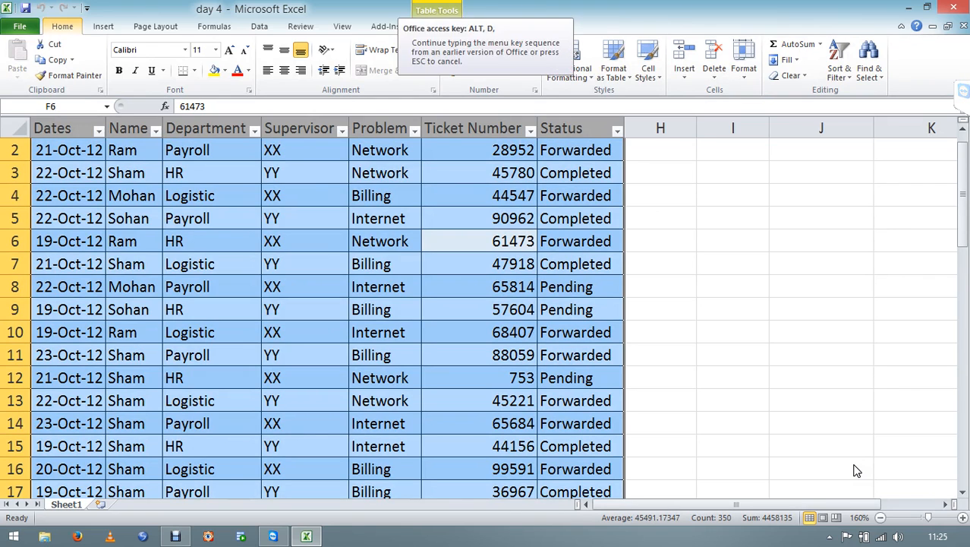
pyautogui.press('p')
pyautogui.press('Return')
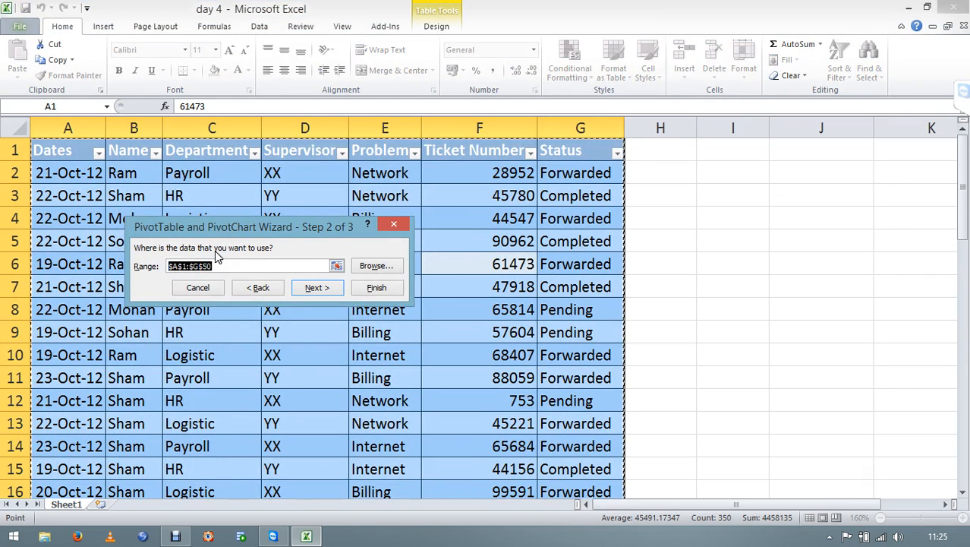
pyautogui.write('telecom')
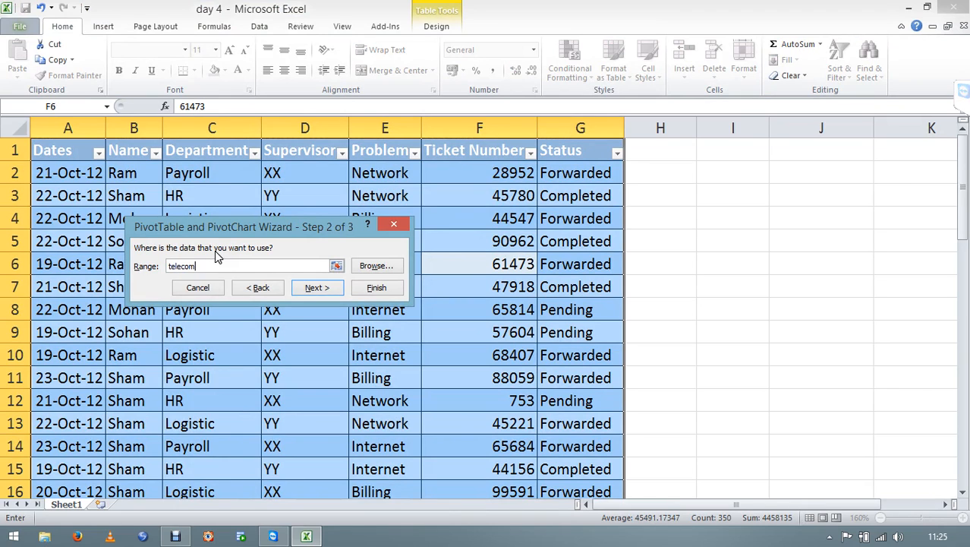
pyautogui.press('Return')
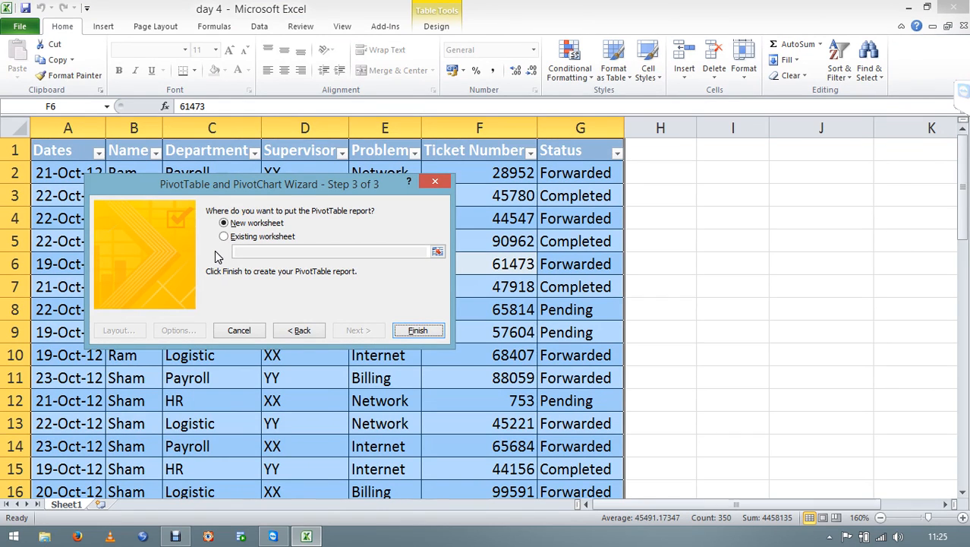
# Place the PivotTable report on the existing worksheet at Sheet1 cell J3.
pyautogui.click(244, 236)
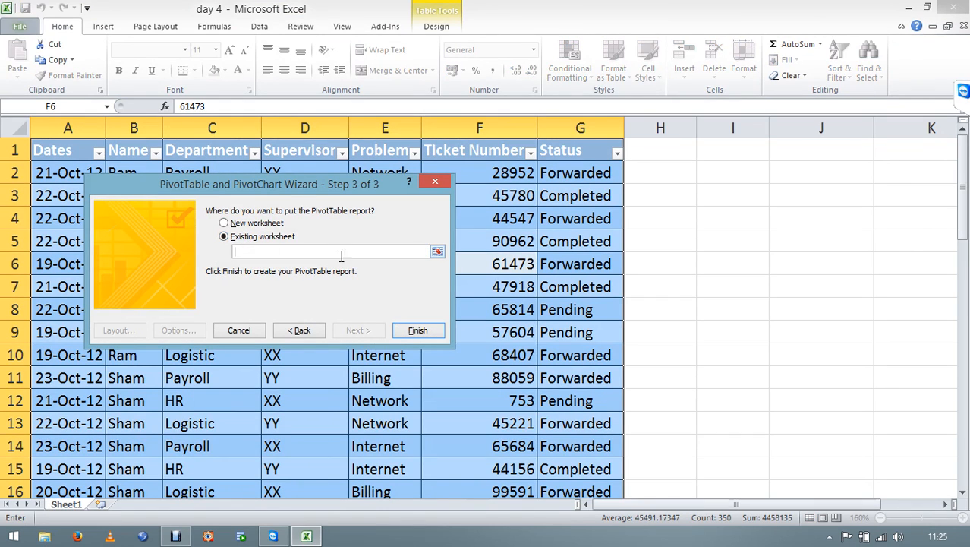
pyautogui.click(438, 250)
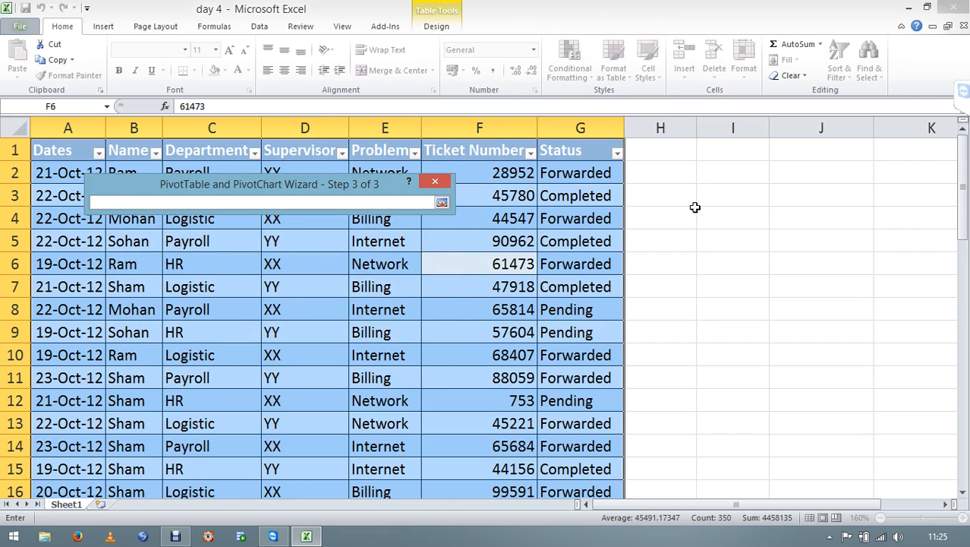
pyautogui.click(769, 188)
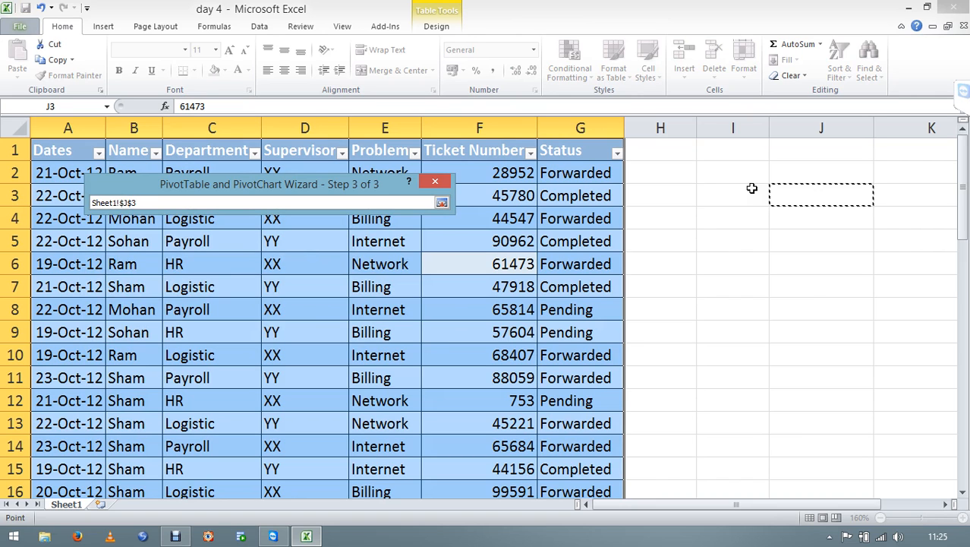
pyautogui.press('Return')
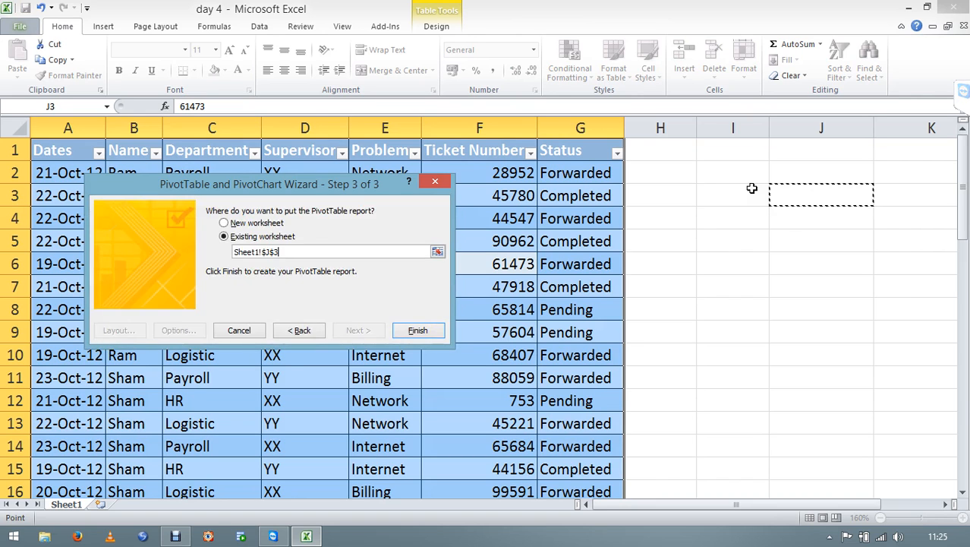
pyautogui.press('Return')
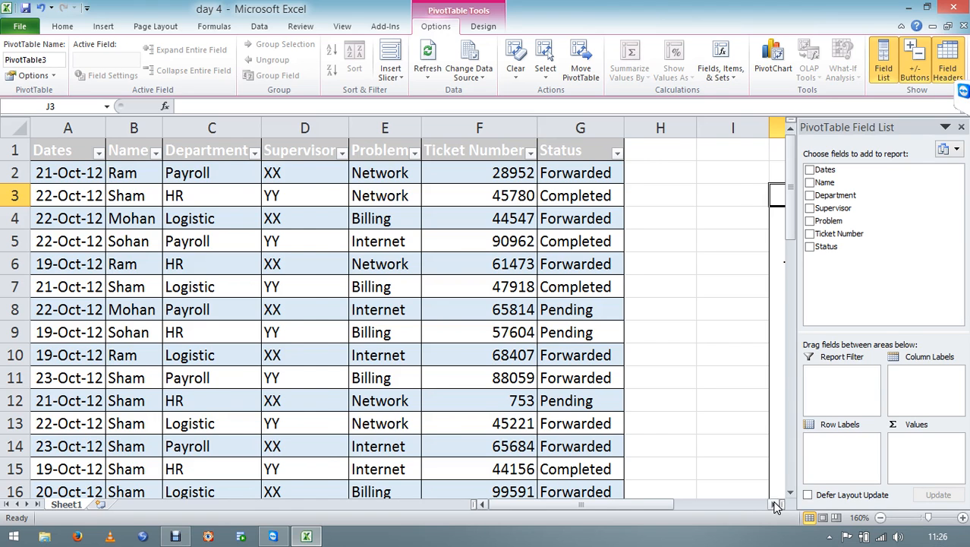
# Add Name as the row labels and Status as a count in the PivotTable's values.
pyautogui.click(775, 504)
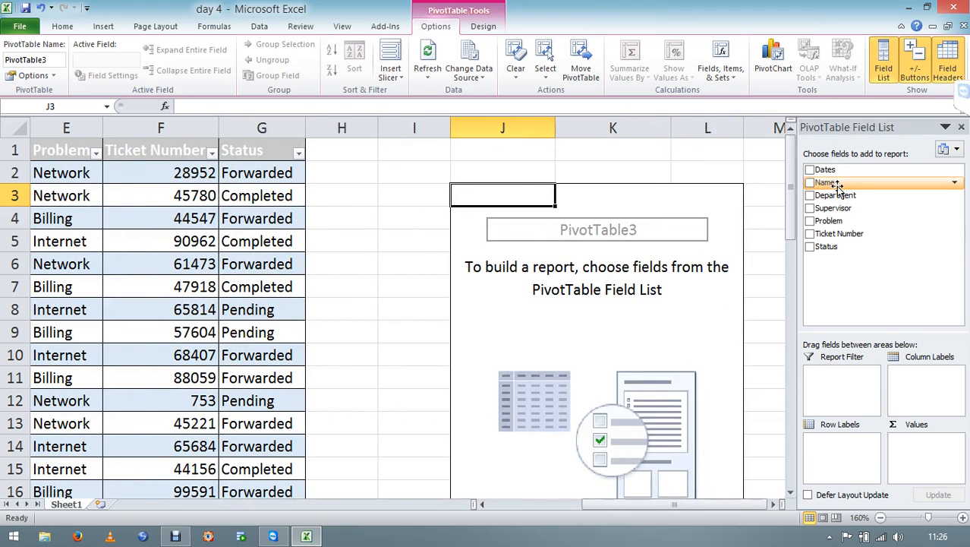
pyautogui.moveTo(838, 184); pyautogui.dragTo(841, 447)
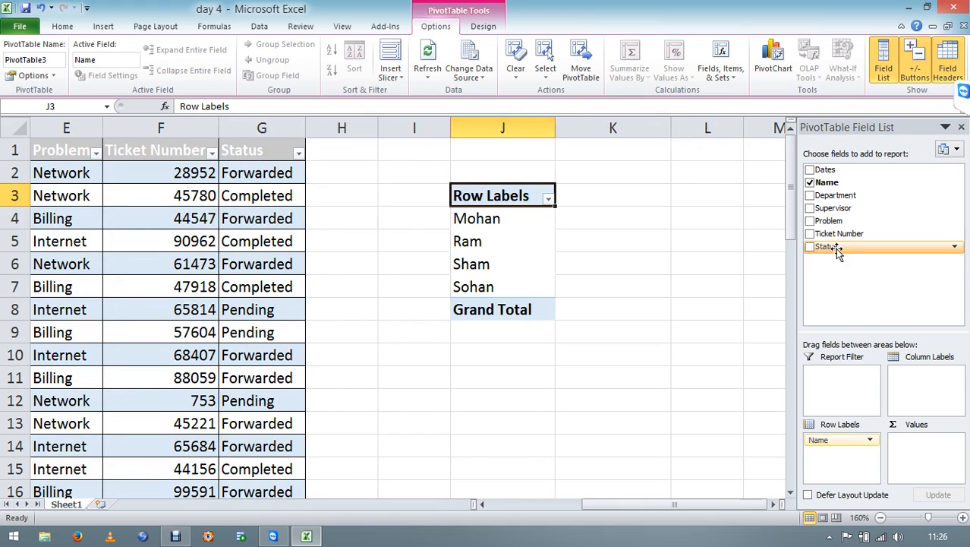
pyautogui.moveTo(837, 251); pyautogui.dragTo(908, 447)
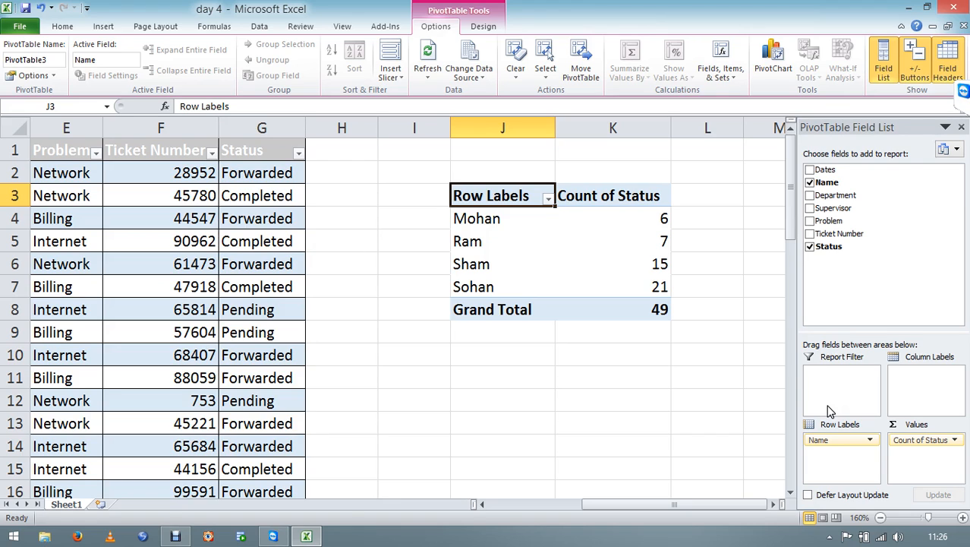
# Add the Status field as column labels to split each name's count by status.
pyautogui.moveTo(826, 246); pyautogui.dragTo(928, 396)
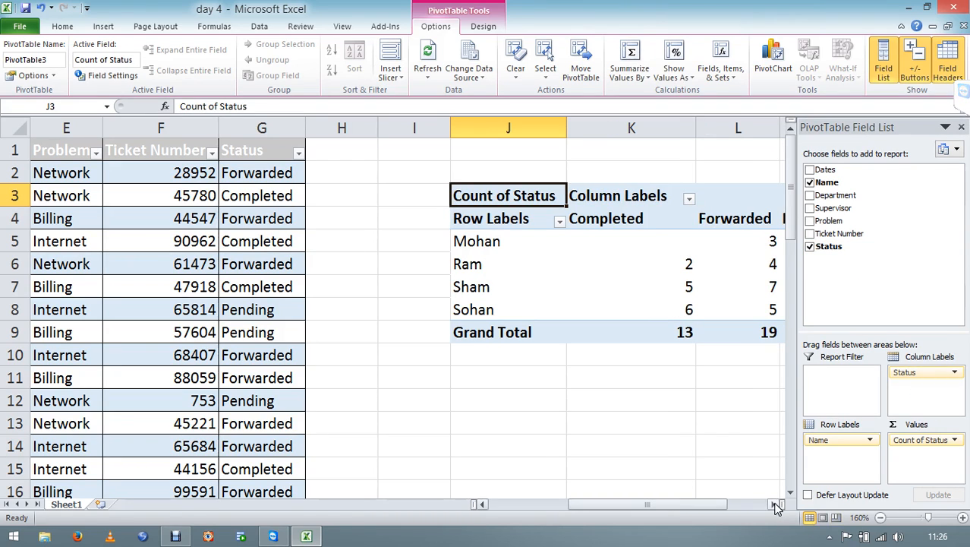
pyautogui.click(775, 504)
pyautogui.click(774, 504)
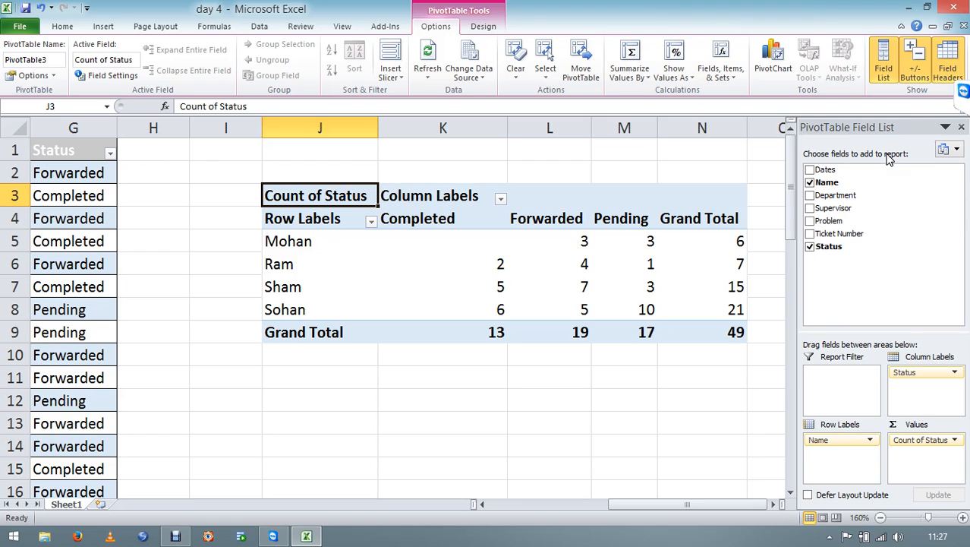
# Add Dates, Department, Problem and Supervisor as report filters and enlarge the field areas section.
pyautogui.moveTo(820, 173); pyautogui.dragTo(834, 373)
pyautogui.moveTo(833, 195); pyautogui.dragTo(833, 384)
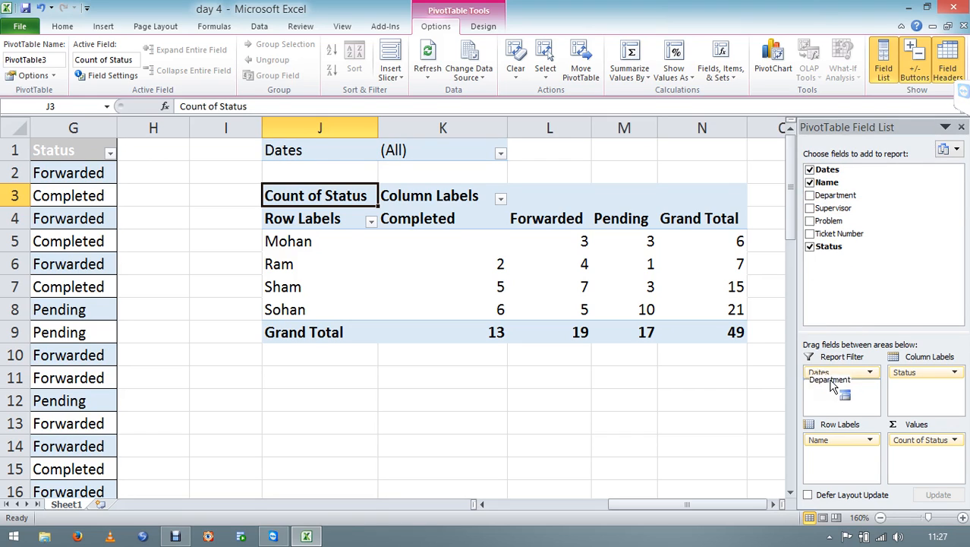
pyautogui.moveTo(832, 208); pyautogui.dragTo(839, 401)
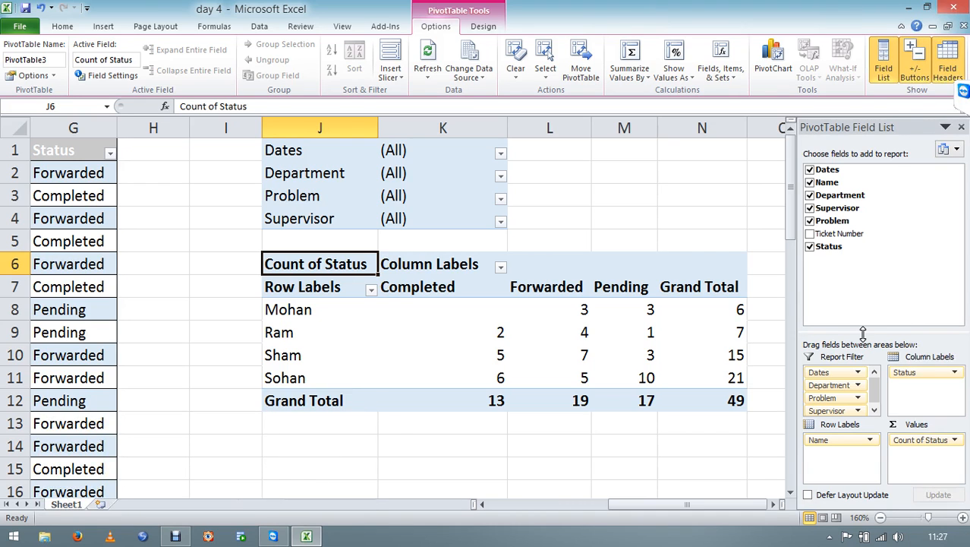
pyautogui.moveTo(864, 337); pyautogui.dragTo(866, 296)
# Group the PivotTable rows by Supervisor, Dates, Problem and Department in turn, returning each field to the report filters.
pyautogui.moveTo(829, 415); pyautogui.dragTo(802, 444)
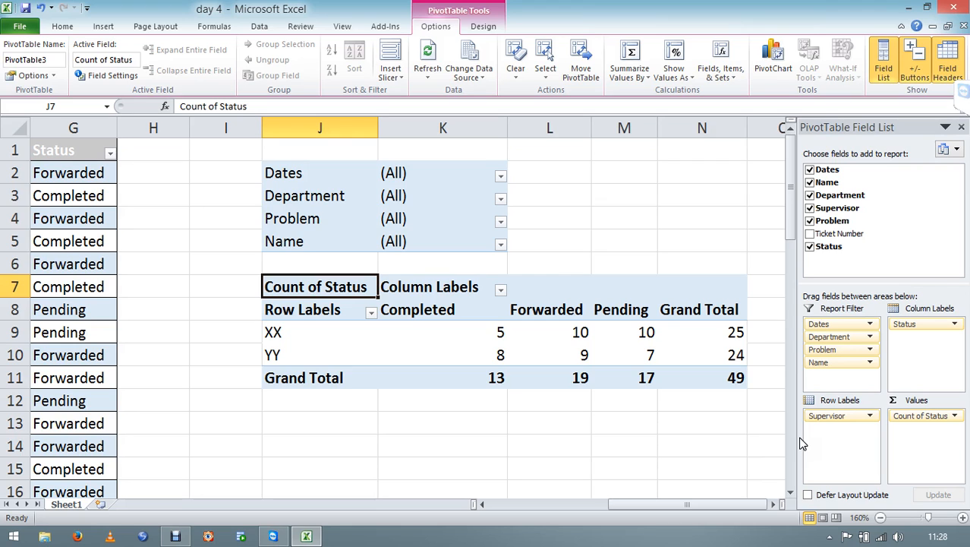
pyautogui.moveTo(816, 416); pyautogui.dragTo(833, 445)
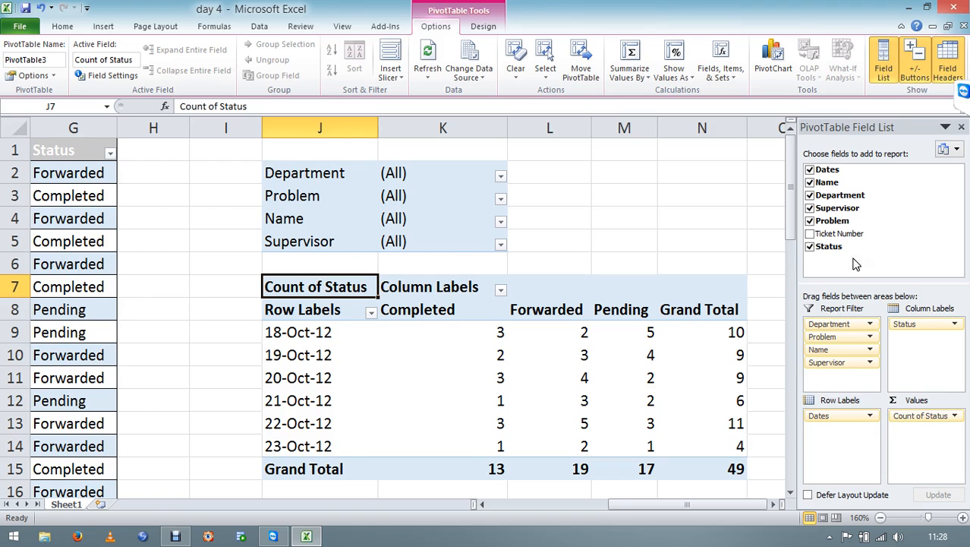
pyautogui.moveTo(829, 420); pyautogui.dragTo(864, 428)
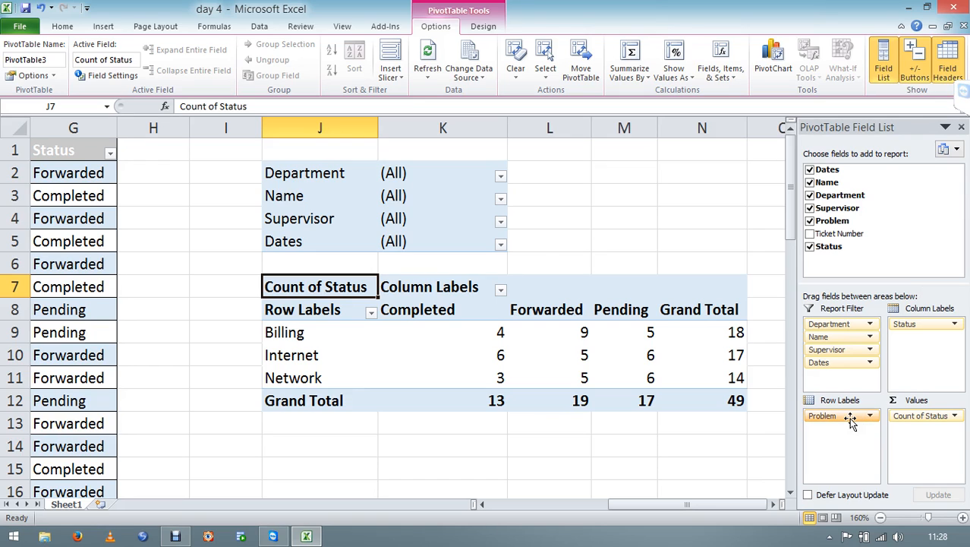
pyautogui.moveTo(850, 420); pyautogui.dragTo(846, 376)
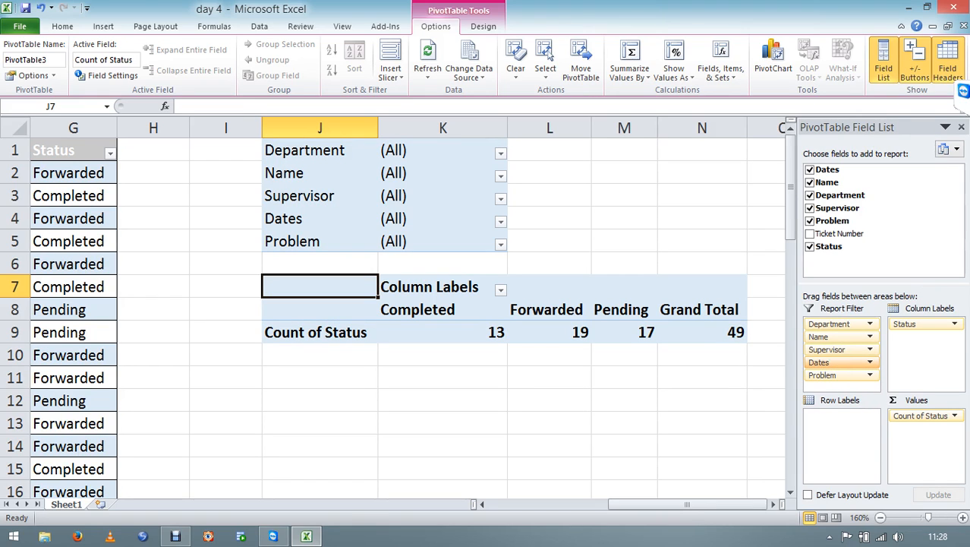
pyautogui.moveTo(834, 325); pyautogui.dragTo(838, 450)
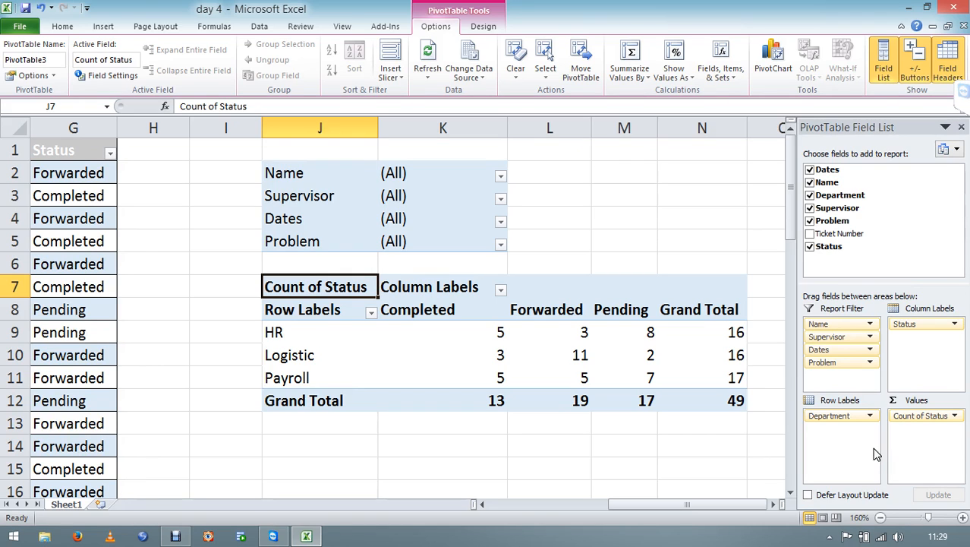
pyautogui.moveTo(854, 422); pyautogui.dragTo(843, 378)
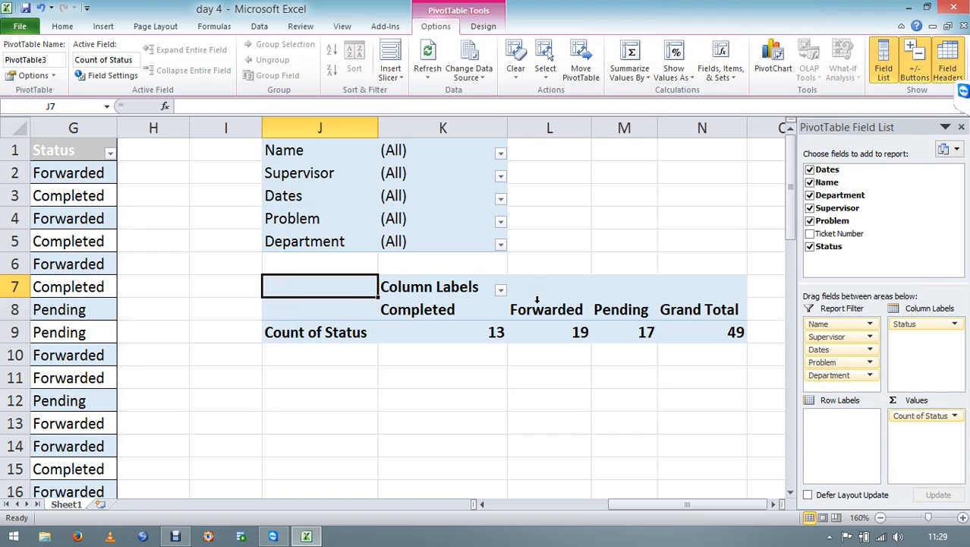
# Set Name as the row labels with Dates nested beneath it, and zoom the sheet to 130%.
pyautogui.moveTo(822, 327); pyautogui.dragTo(841, 419)
pyautogui.moveTo(843, 339); pyautogui.dragTo(841, 429)
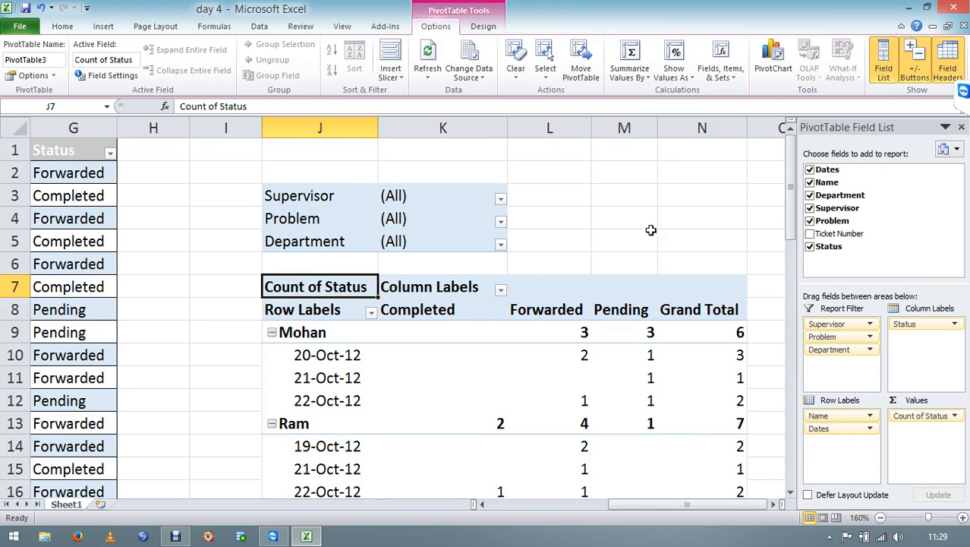
pyautogui.keyDown('ctrl'); pyautogui.scroll(-2, 634, 216); pyautogui.keyUp('ctrl')
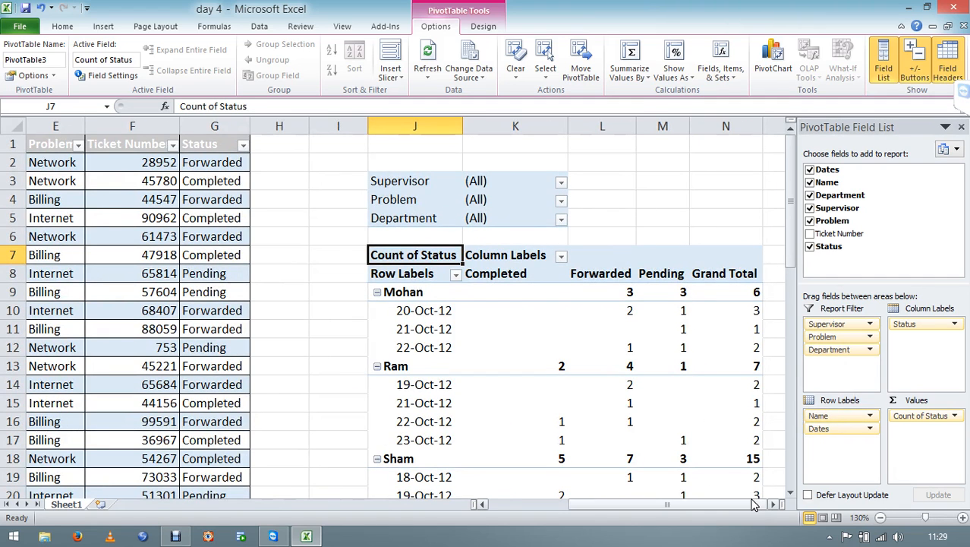
pyautogui.click(773, 503)
pyautogui.click(772, 504)
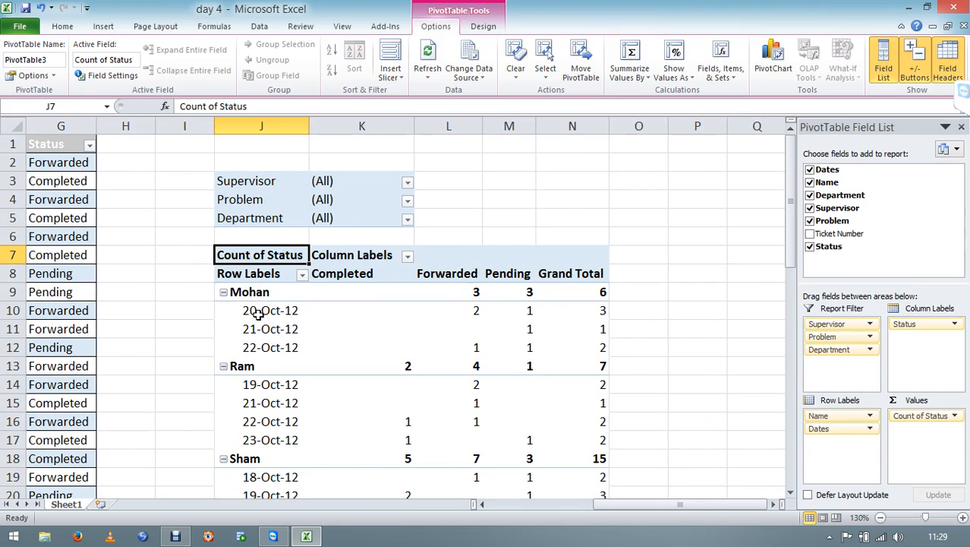
# Examine the date rows under the first two names and move Dates above Name in the row labels.
pyautogui.moveTo(254, 311); pyautogui.dragTo(558, 347)
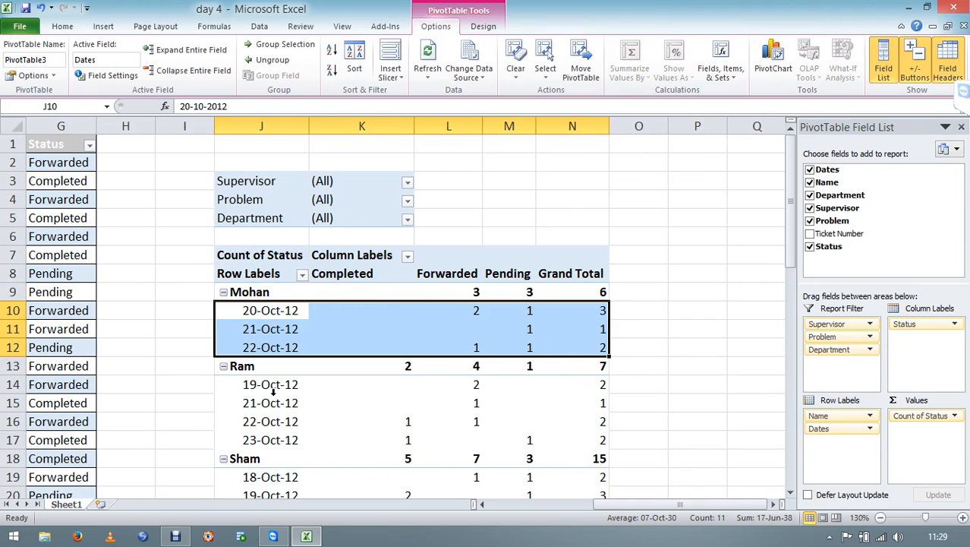
pyautogui.moveTo(262, 385); pyautogui.dragTo(583, 437)
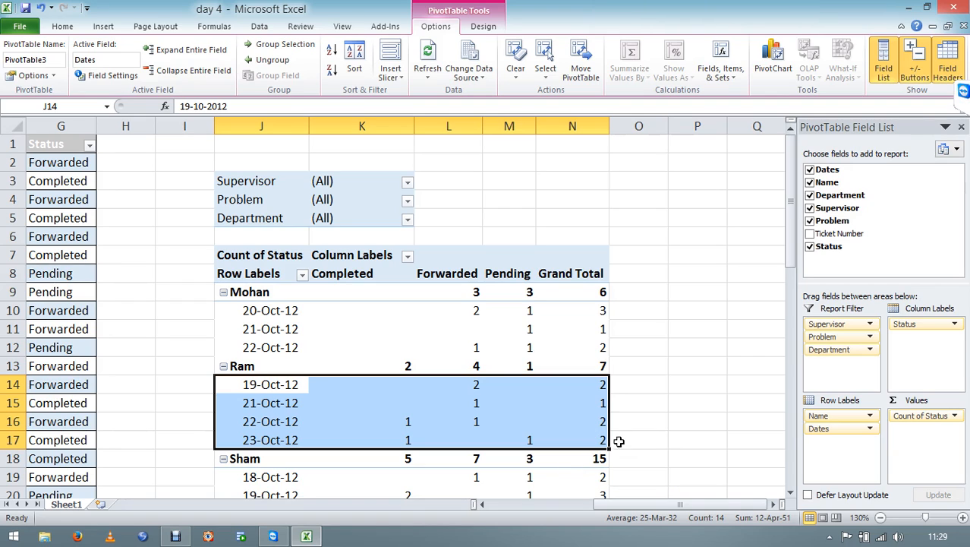
pyautogui.moveTo(828, 430); pyautogui.dragTo(829, 418)
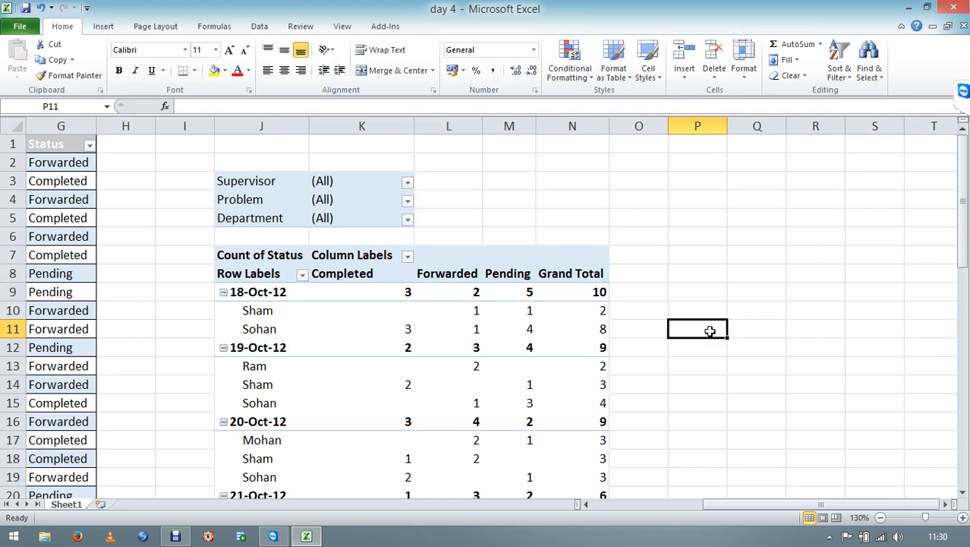
pyautogui.click(508, 347)
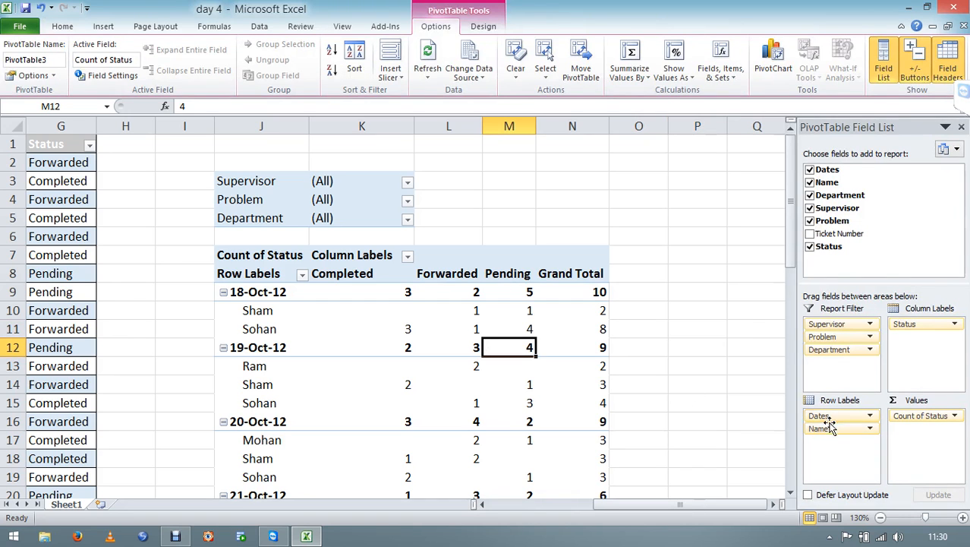
# Move Dates and Status to the report filters and set Problem as the column labels.
pyautogui.moveTo(827, 418); pyautogui.dragTo(835, 378)
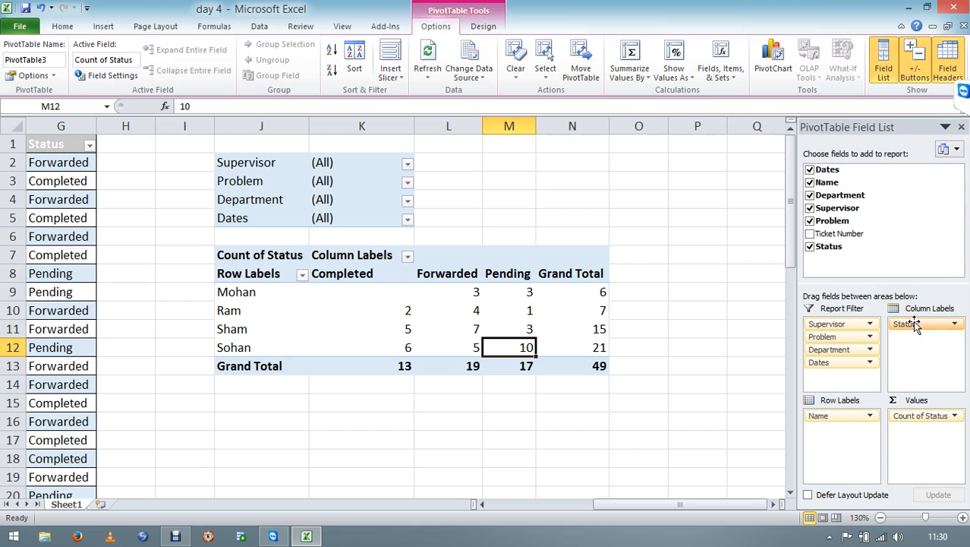
pyautogui.moveTo(916, 325); pyautogui.dragTo(835, 372)
pyautogui.moveTo(833, 337); pyautogui.dragTo(922, 347)
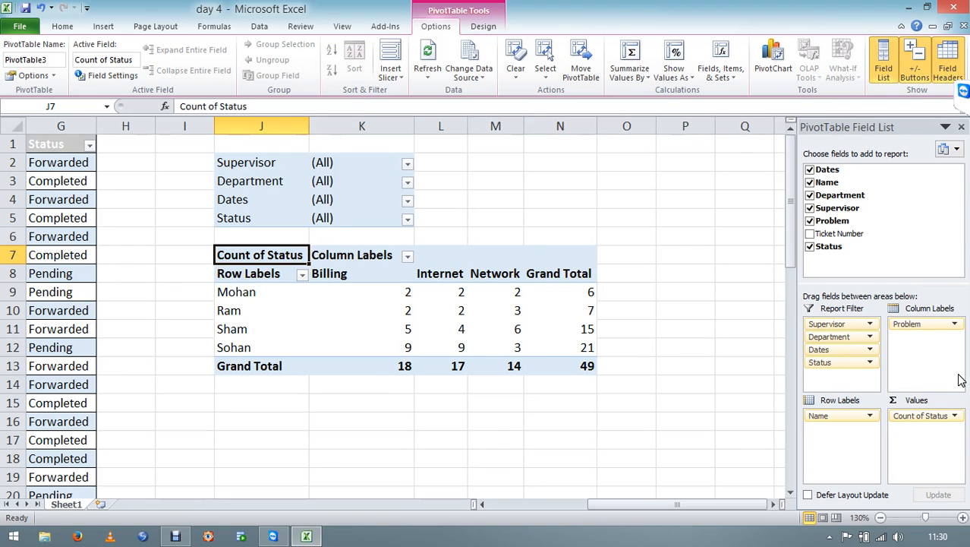
# Move Problem to the report filters and set Dates as the row labels with Name as the column labels.
pyautogui.moveTo(926, 324); pyautogui.dragTo(873, 372)
pyautogui.moveTo(823, 349); pyautogui.dragTo(911, 349)
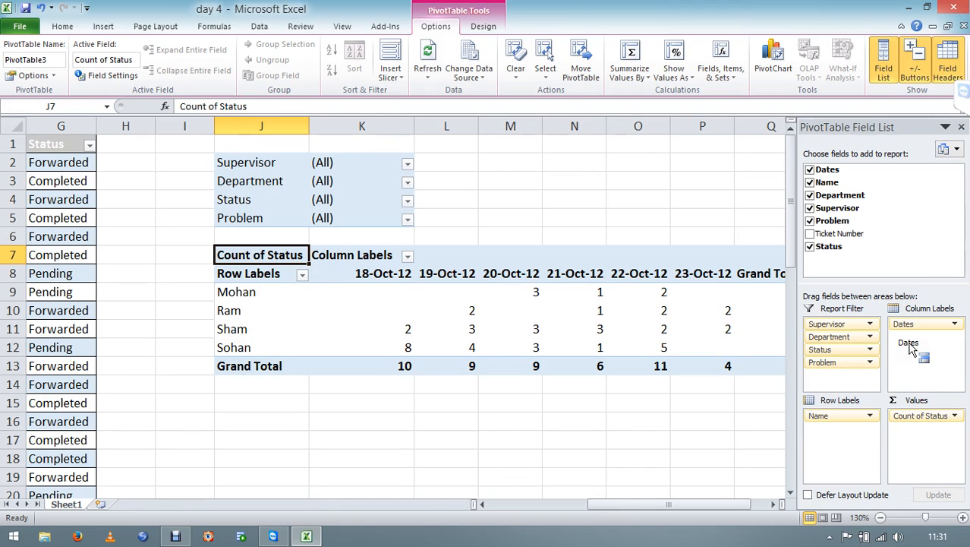
pyautogui.moveTo(915, 325); pyautogui.dragTo(939, 358)
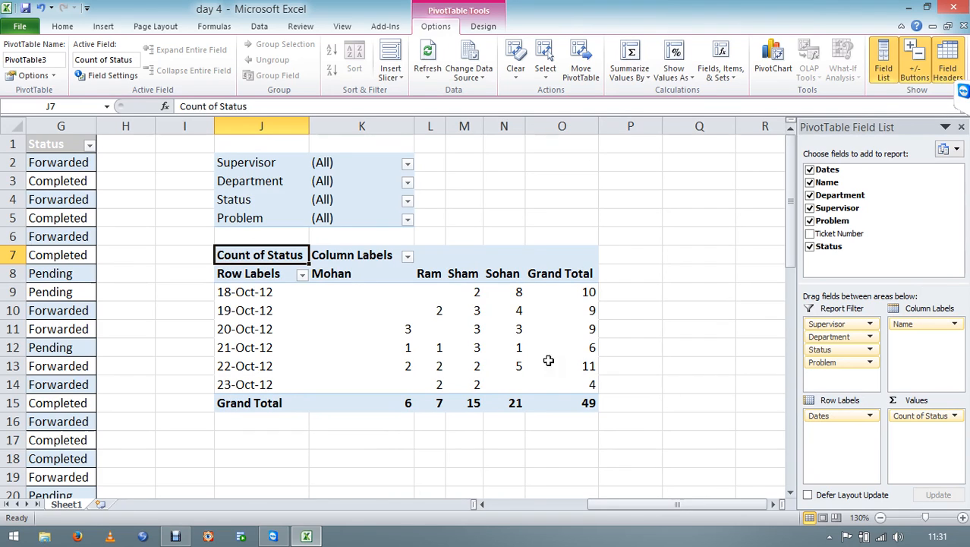
# Examine the date rows from 18-Oct-12 to 23-Oct-12 and the name columns of the PivotTable.
pyautogui.click(262, 296)
pyautogui.click(250, 312)
pyautogui.click(231, 334)
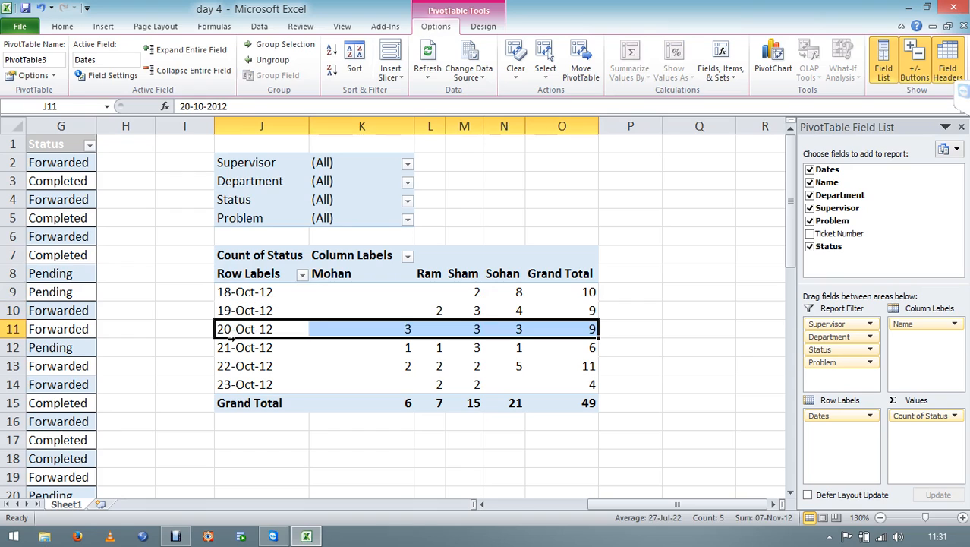
pyautogui.click(230, 348)
pyautogui.click(229, 366)
pyautogui.click(228, 384)
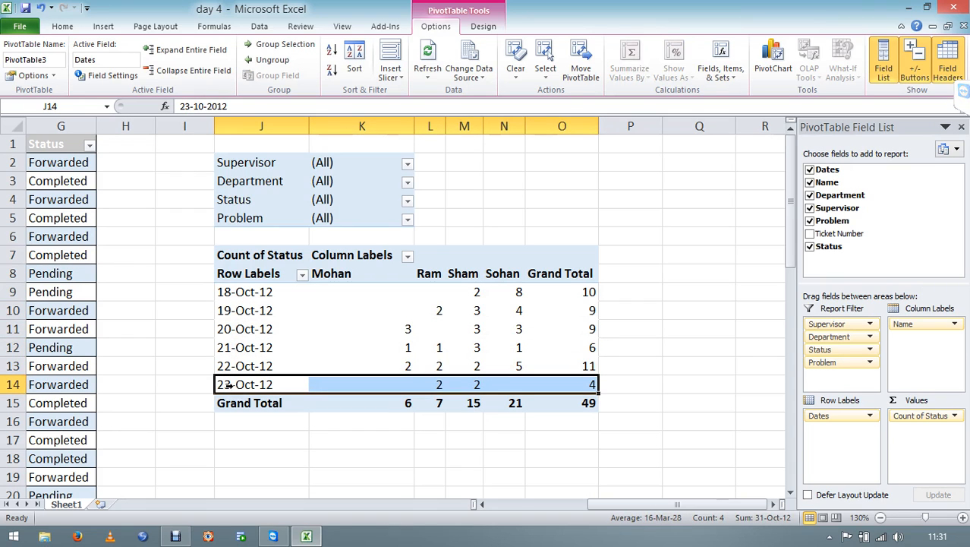
pyautogui.click(375, 276)
pyautogui.click(435, 275)
pyautogui.click(462, 275)
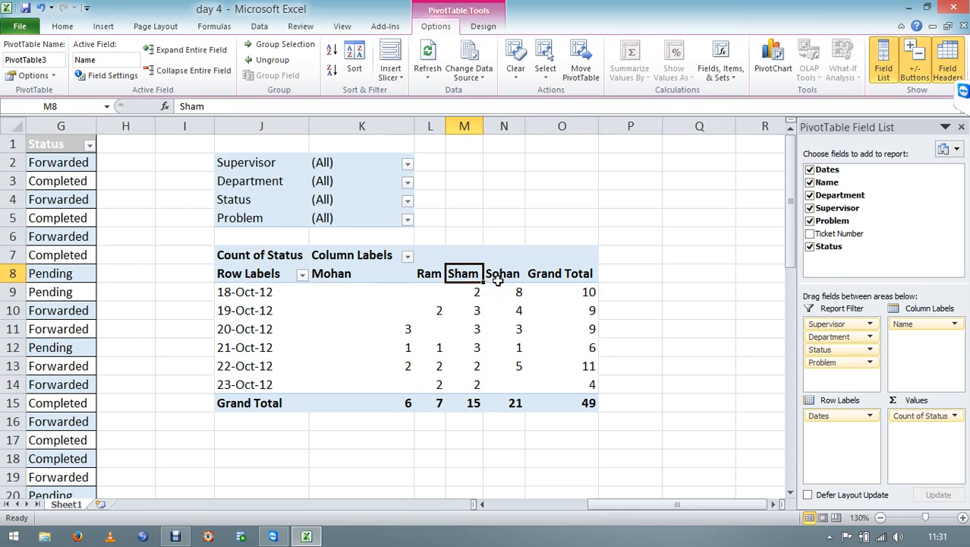
pyautogui.click(498, 278)
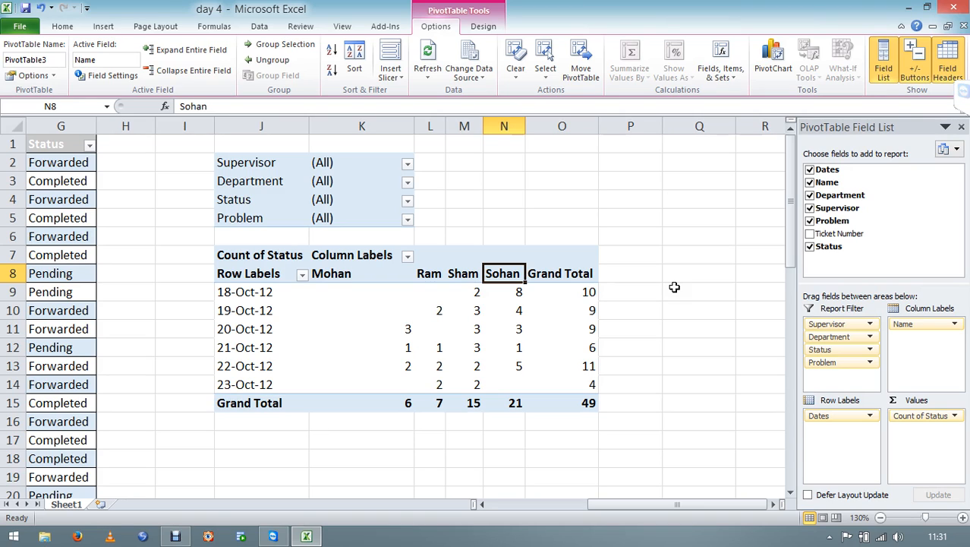
pyautogui.click(870, 417)
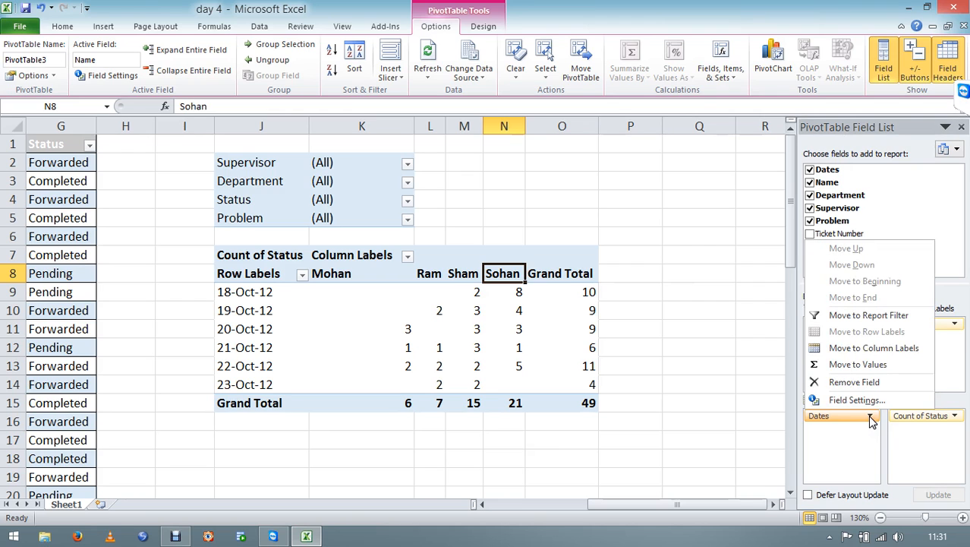
pyautogui.click(766, 441)
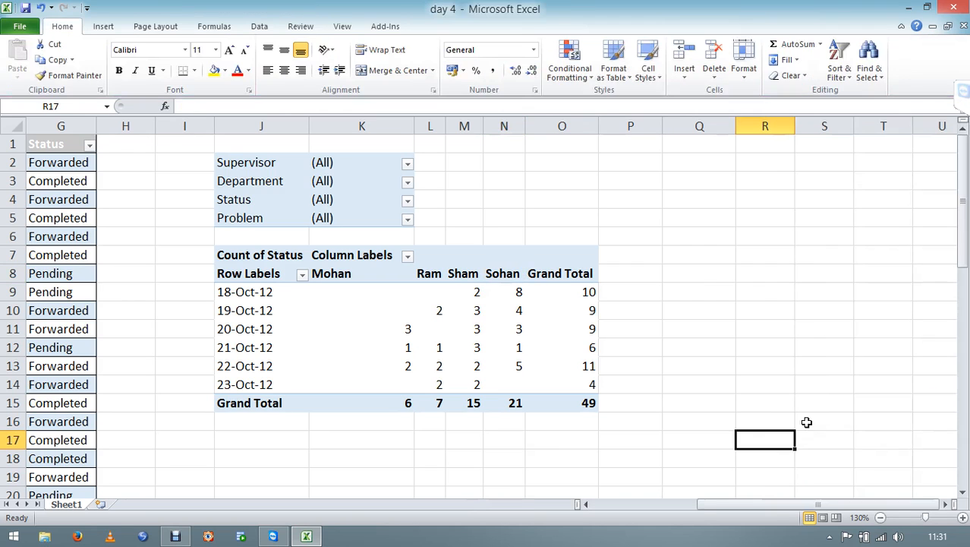
pyautogui.click(534, 359)
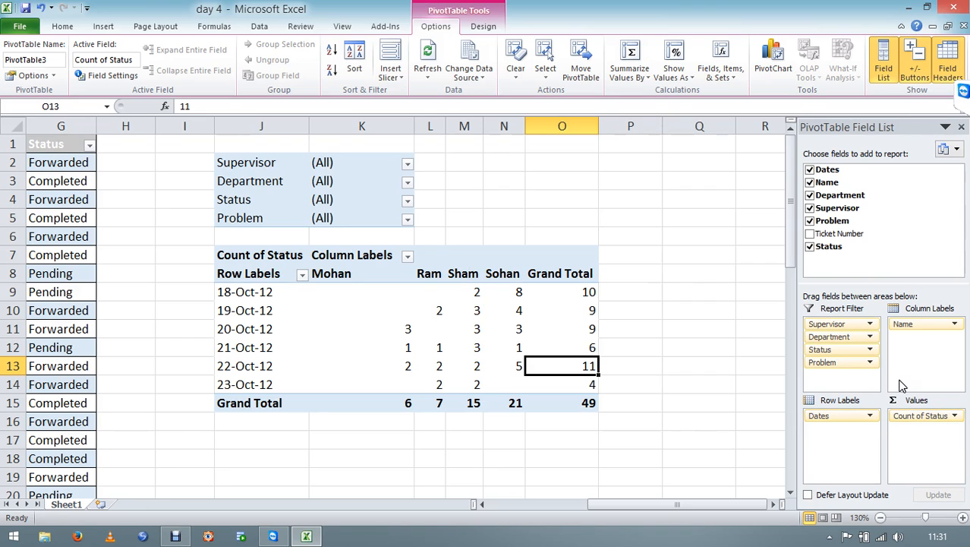
# Rename the Ticket Number header of the source table in cell F1 as Sale.
pyautogui.click(61, 179)
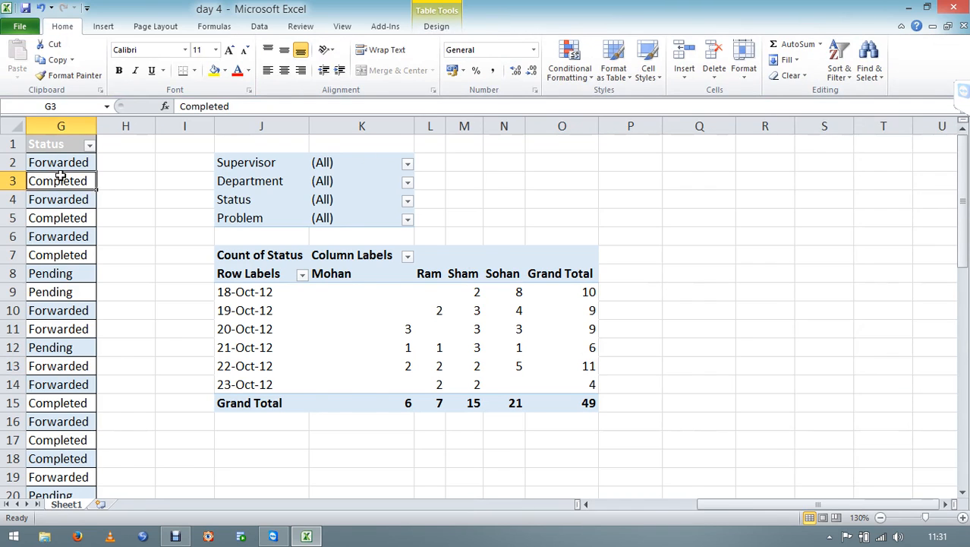
pyautogui.press('Left')
pyautogui.press('Left')
pyautogui.press('Up')
pyautogui.press('Up')
pyautogui.press('Right')
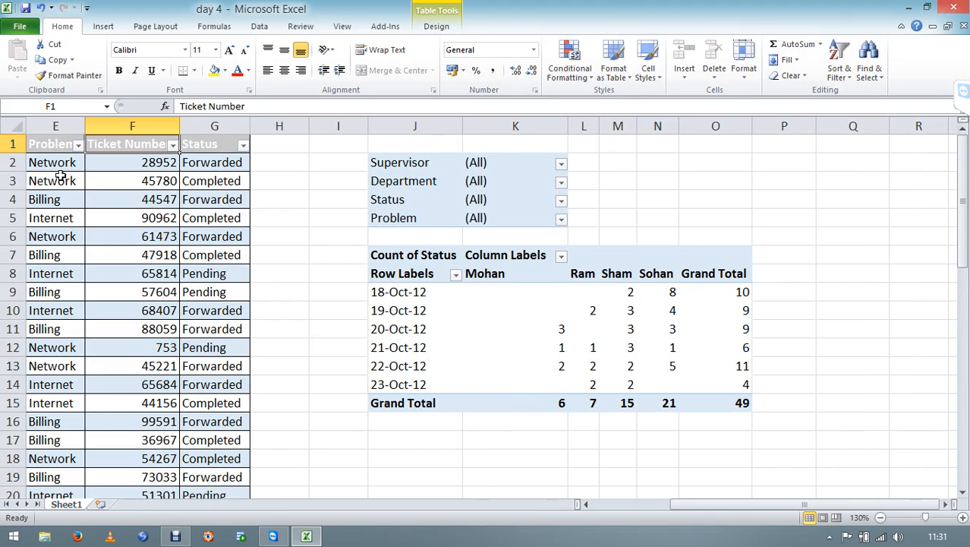
pyautogui.write('Sale')
pyautogui.press('Return')
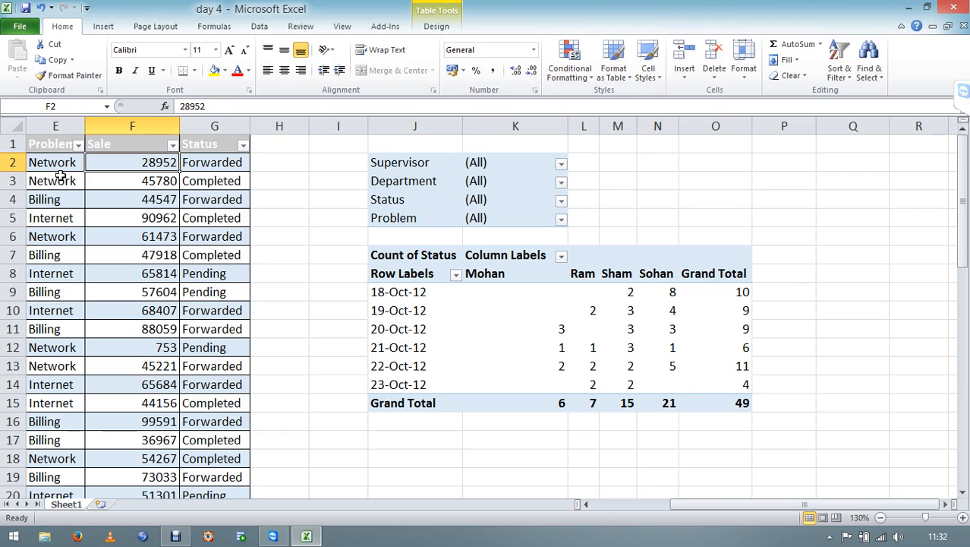
# Refresh the PivotTable and replace Count of Status with the Sale field in the values.
pyautogui.click(706, 345)
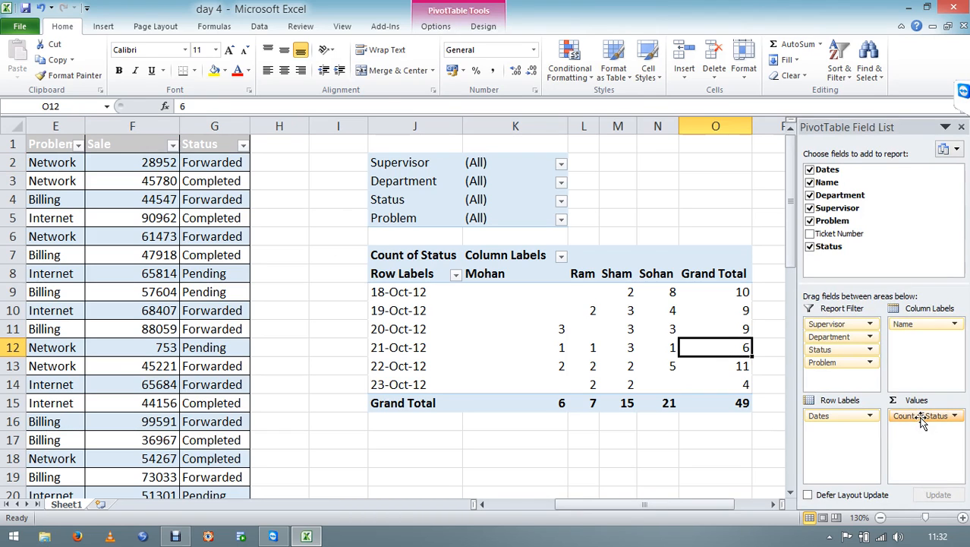
pyautogui.moveTo(921, 417); pyautogui.dragTo(857, 385)
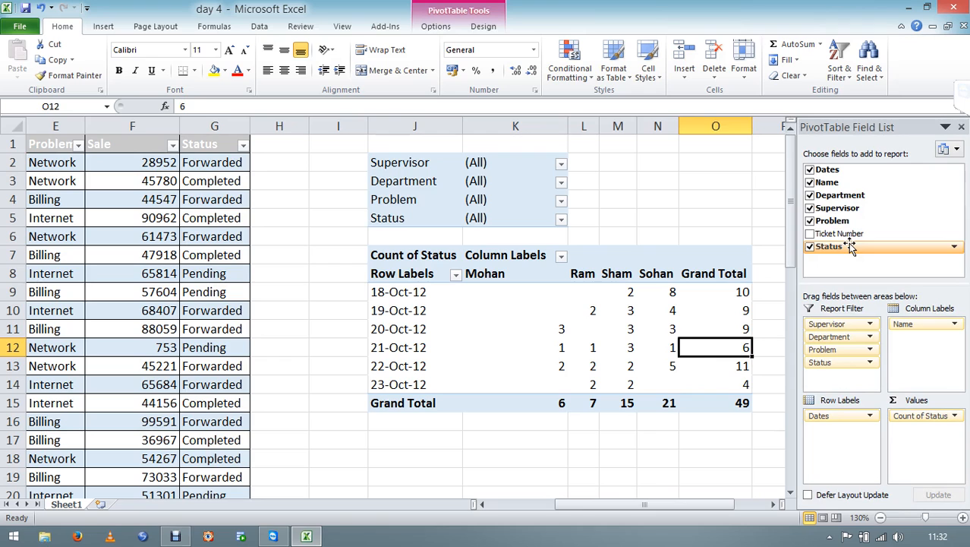
pyautogui.rightClick(492, 341)
pyautogui.click(552, 189)
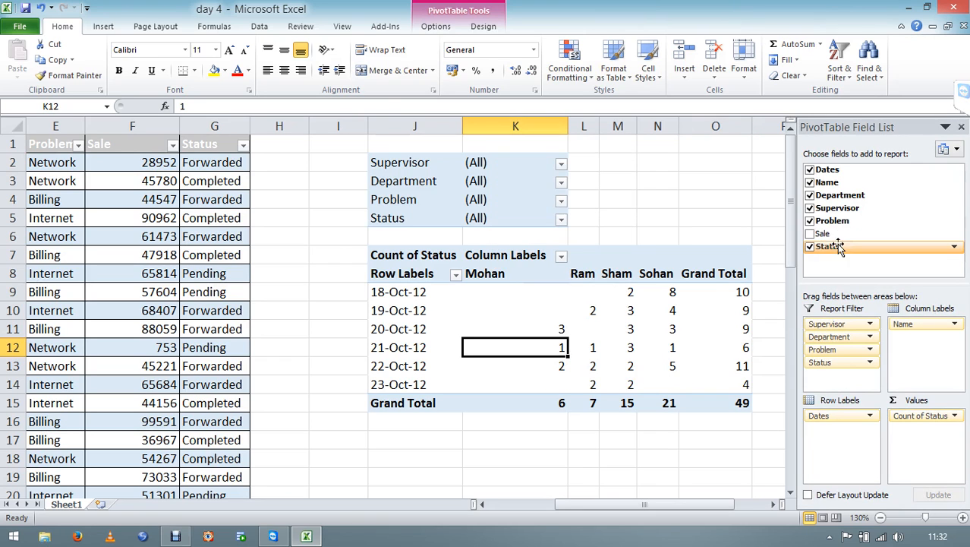
pyautogui.moveTo(828, 235); pyautogui.dragTo(867, 262)
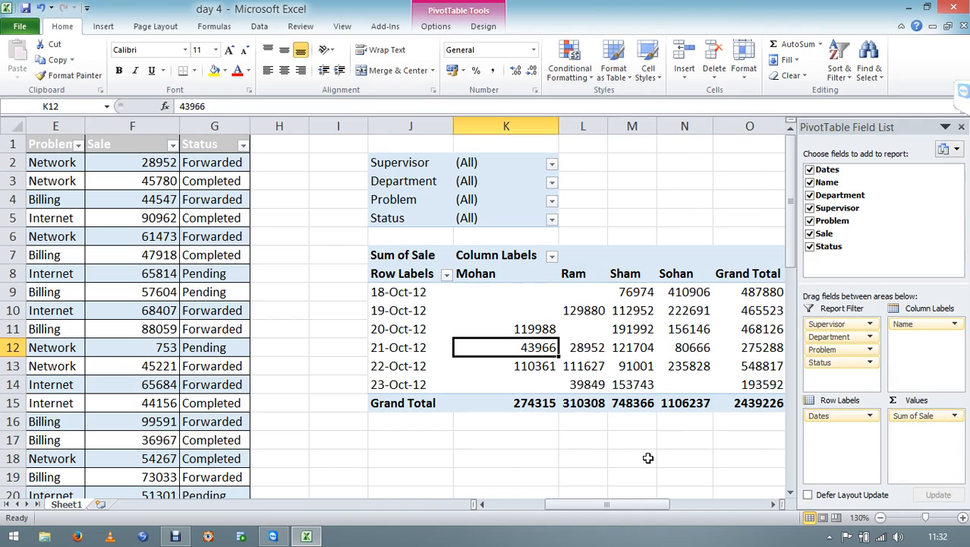
# Change the Sale value field to summarize by Count.
pyautogui.click(765, 505)
pyautogui.moveTo(688, 497); pyautogui.dragTo(584, 497)
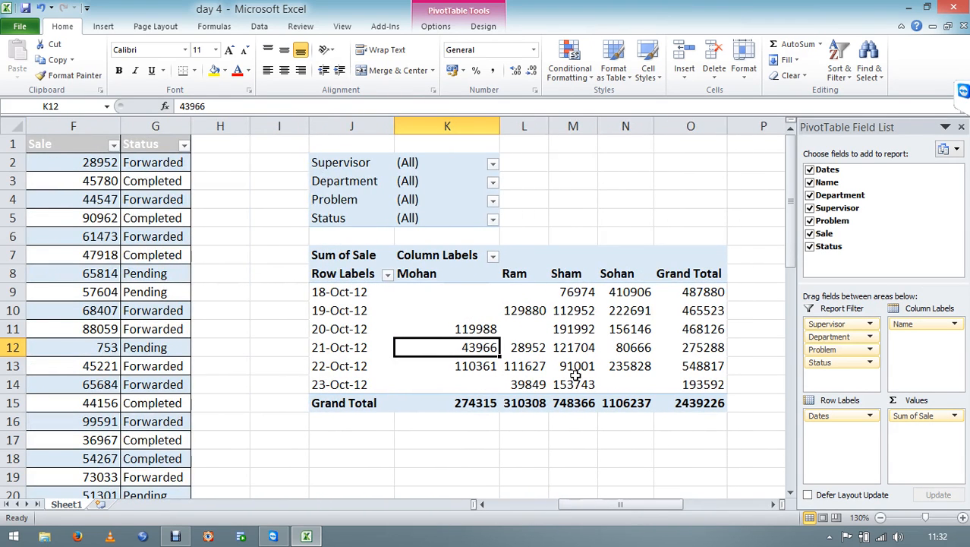
pyautogui.moveTo(617, 375)
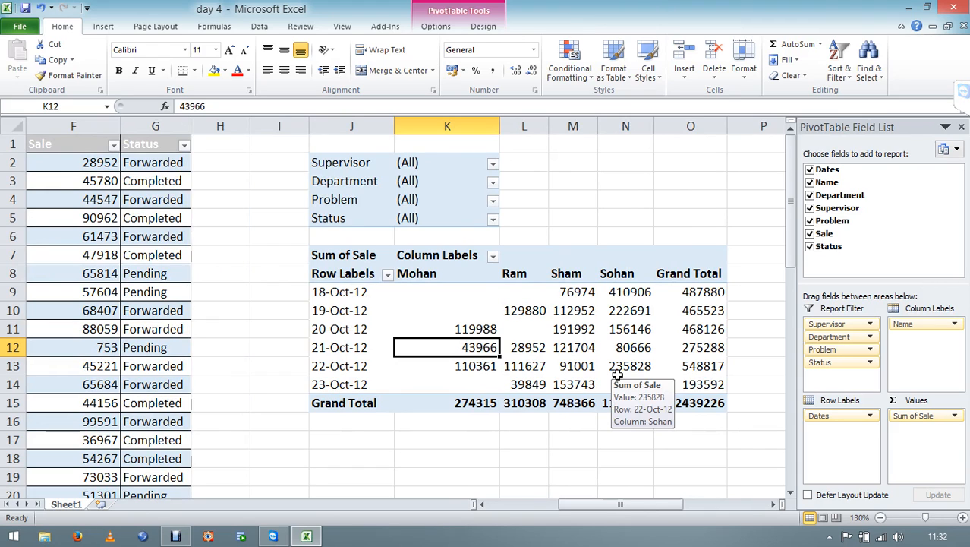
pyautogui.click(955, 416)
pyautogui.click(939, 405)
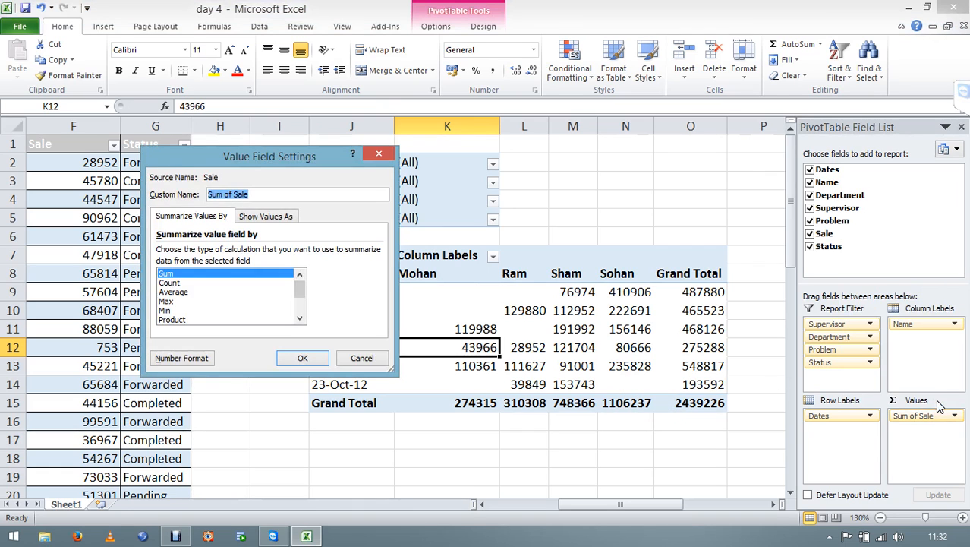
pyautogui.moveTo(249, 153); pyautogui.dragTo(747, 183)
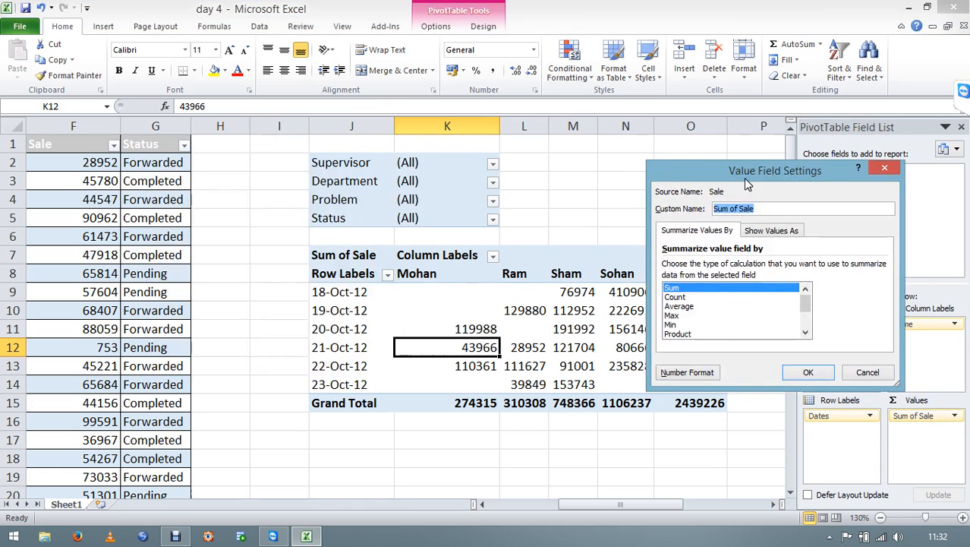
pyautogui.click(695, 296)
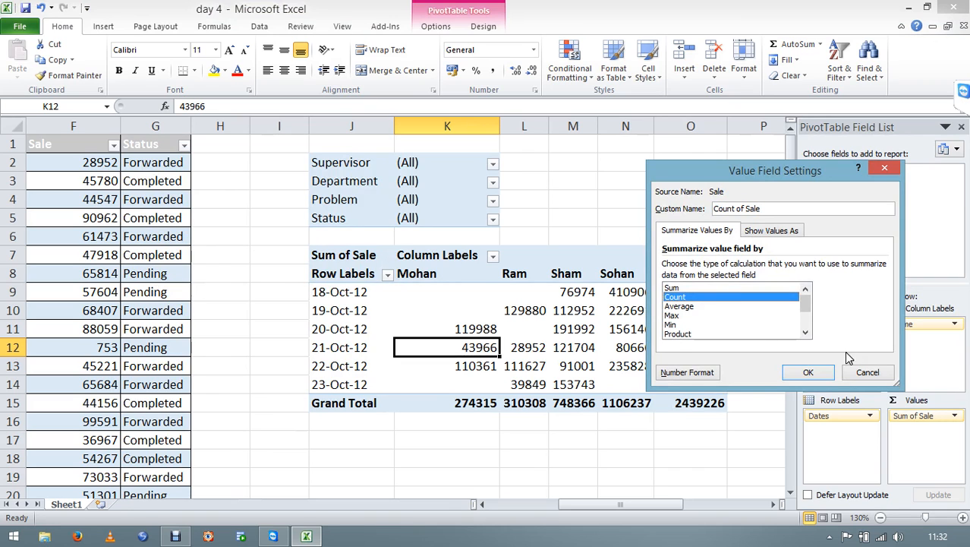
pyautogui.click(808, 372)
# Change the Sale value field to summarize by Average.
pyautogui.click(956, 418)
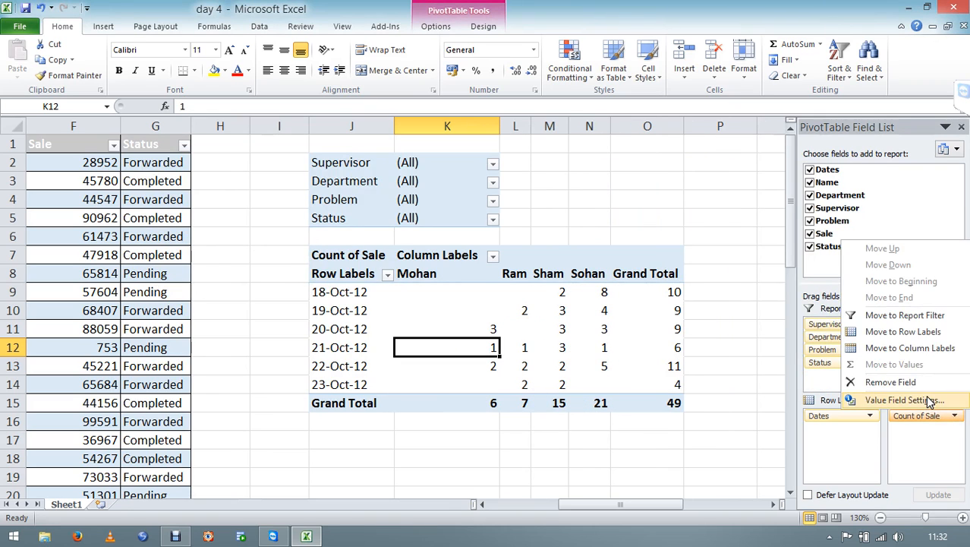
pyautogui.click(919, 400)
pyautogui.click(703, 307)
pyautogui.click(807, 372)
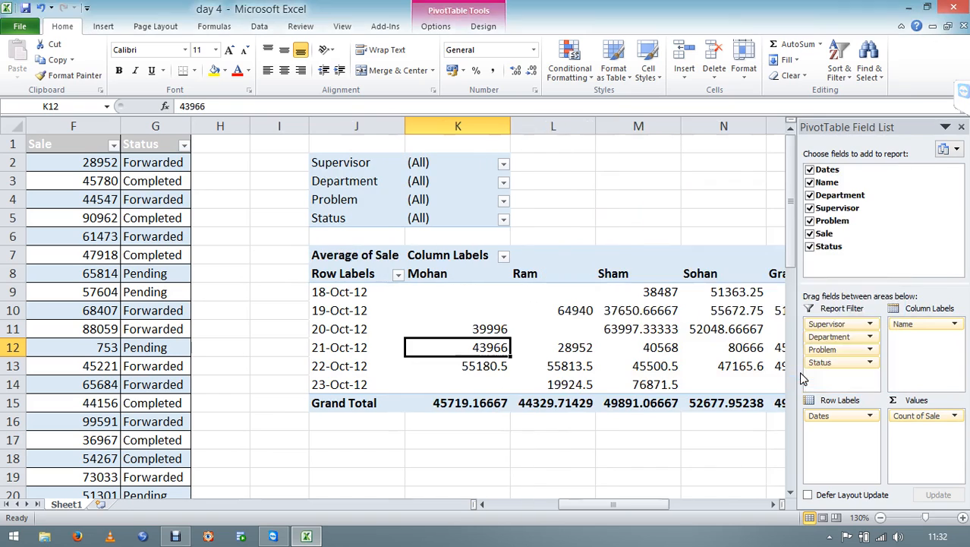
# Set the Sale value field back to summarizing by Sum.
pyautogui.click(934, 416)
pyautogui.click(909, 400)
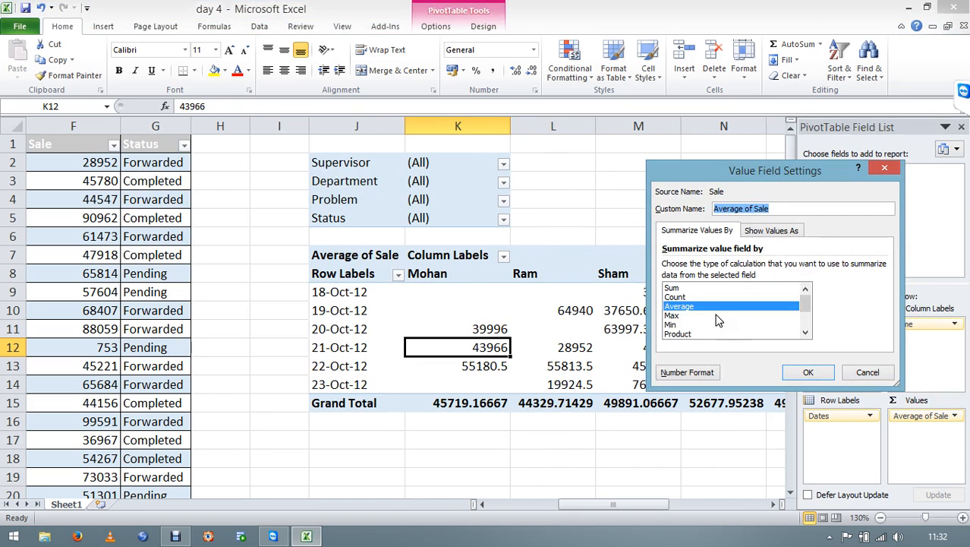
pyautogui.click(702, 315)
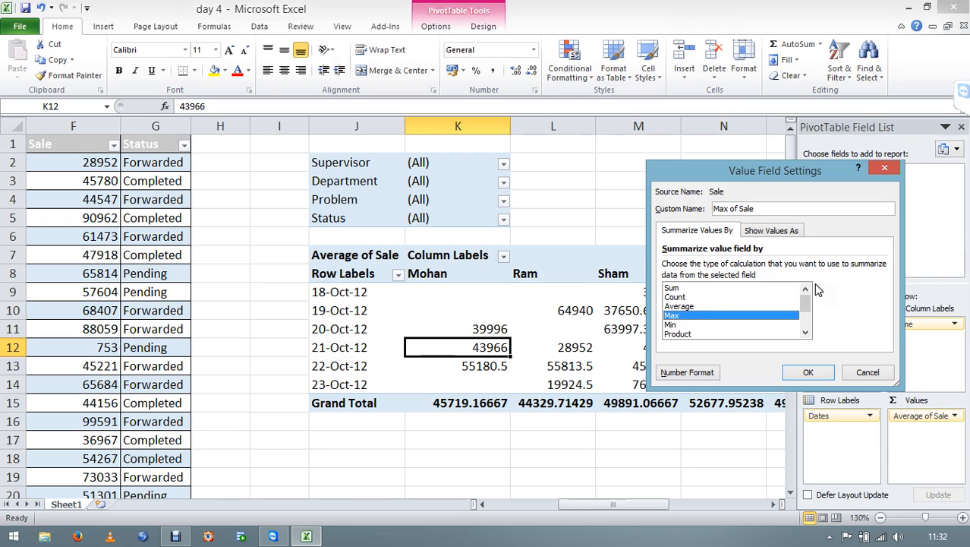
pyautogui.click(748, 289)
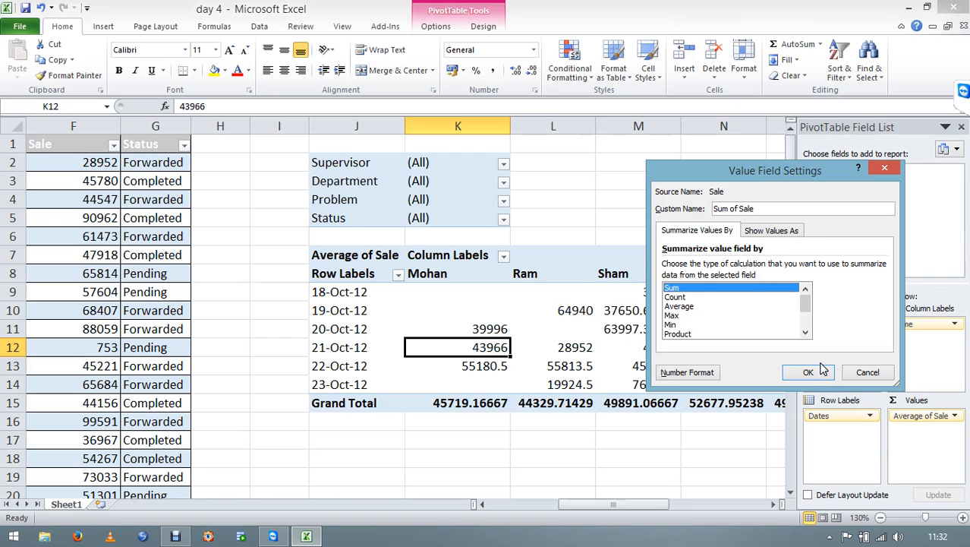
pyautogui.click(817, 372)
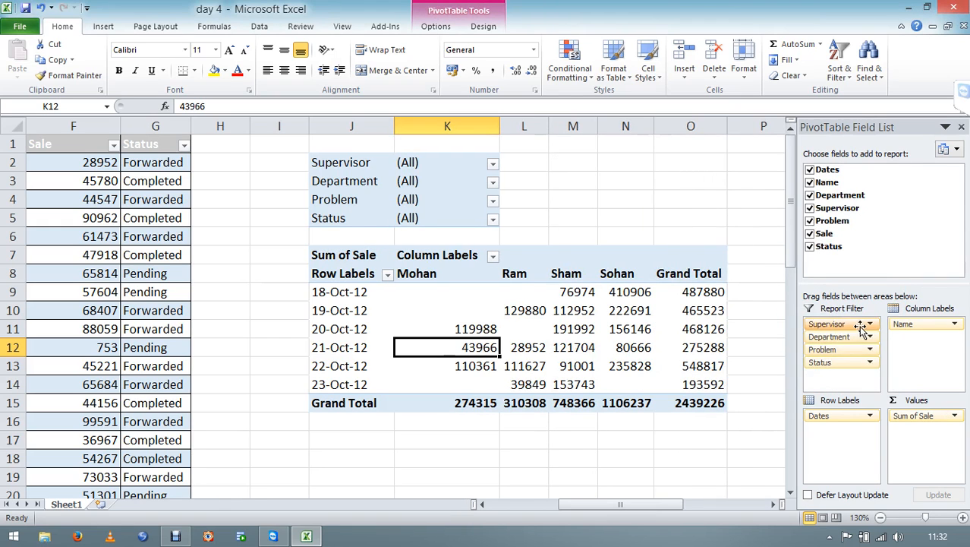
# Filter the PivotTable to supervisor XX.
pyautogui.click(871, 324)
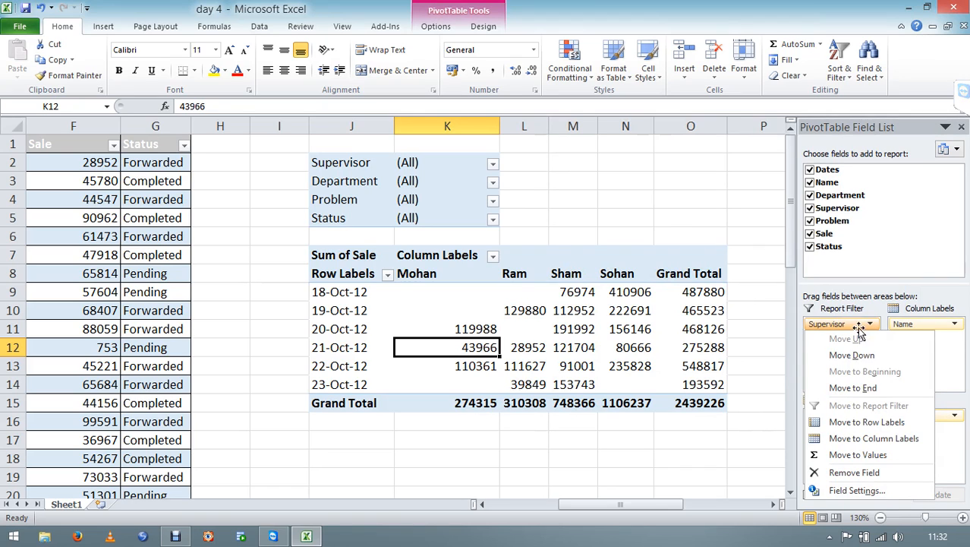
pyautogui.click(494, 167)
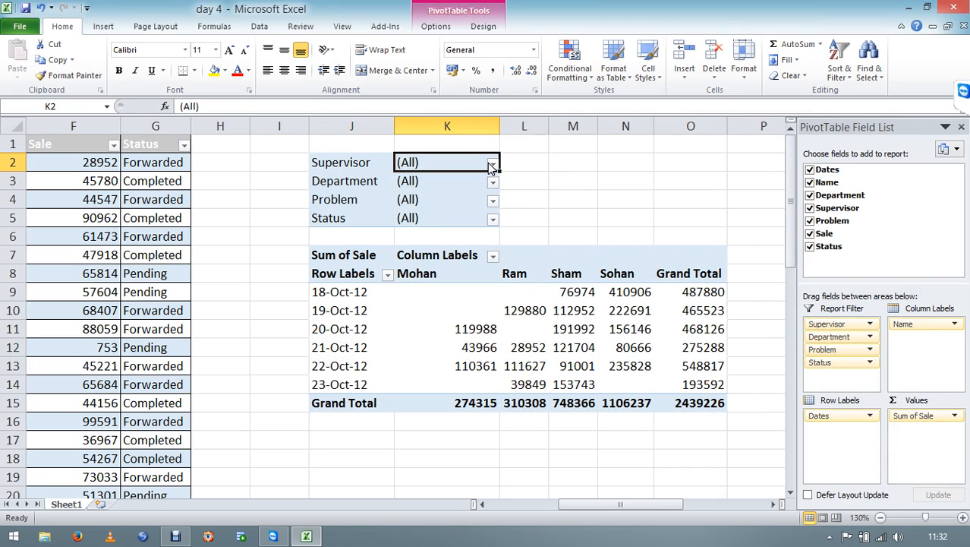
pyautogui.click(494, 164)
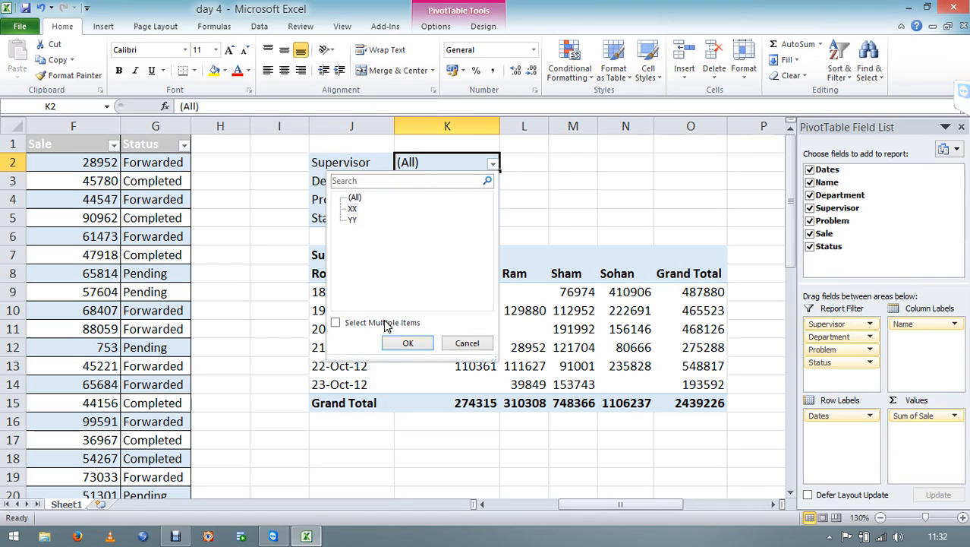
pyautogui.click(408, 344)
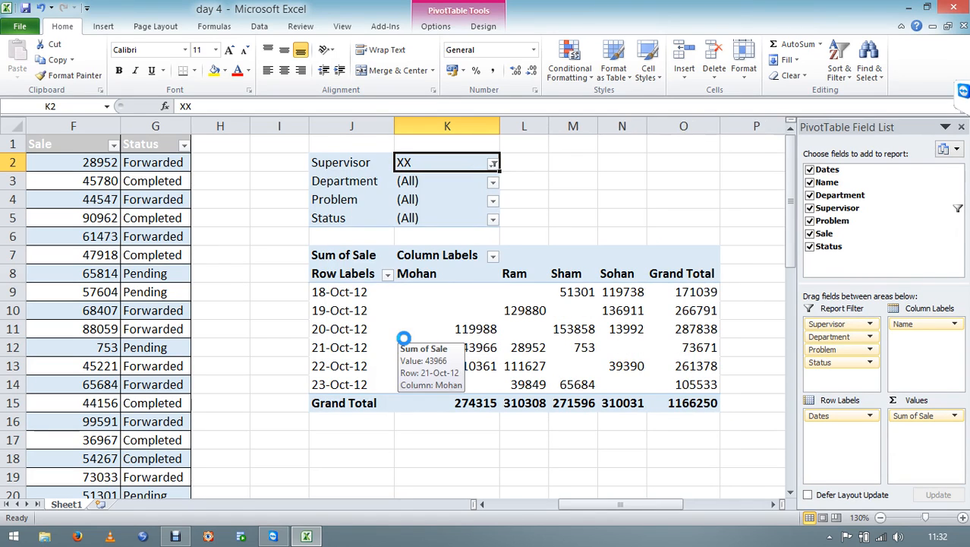
# Reset the Supervisor report filter to show all supervisors.
pyautogui.click(493, 165)
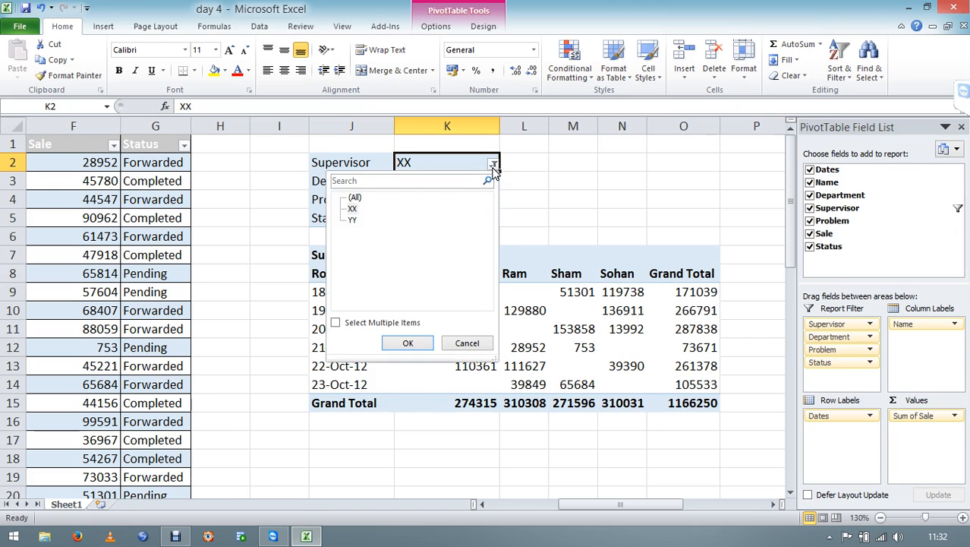
pyautogui.click(354, 198)
pyautogui.click(408, 343)
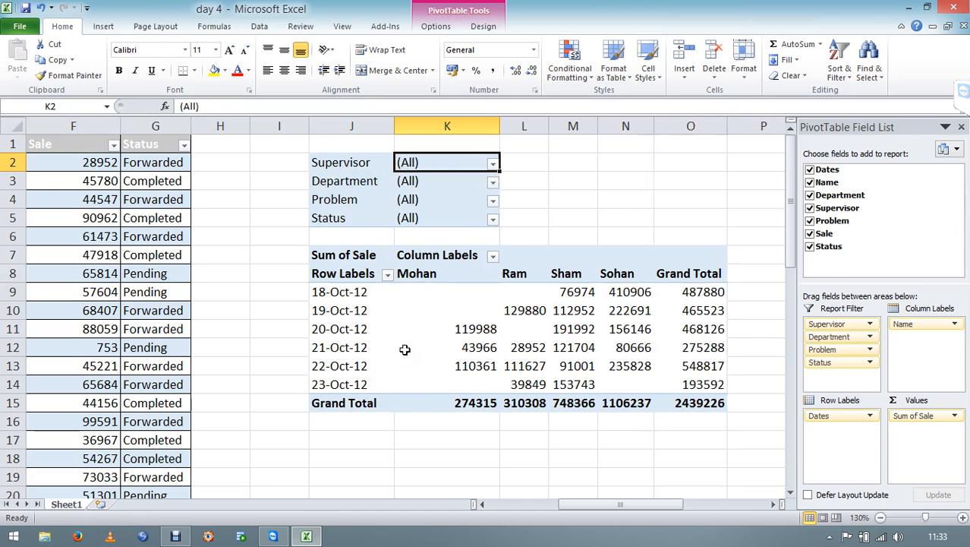
# Filter the PivotTable to the HR department.
pyautogui.click(492, 183)
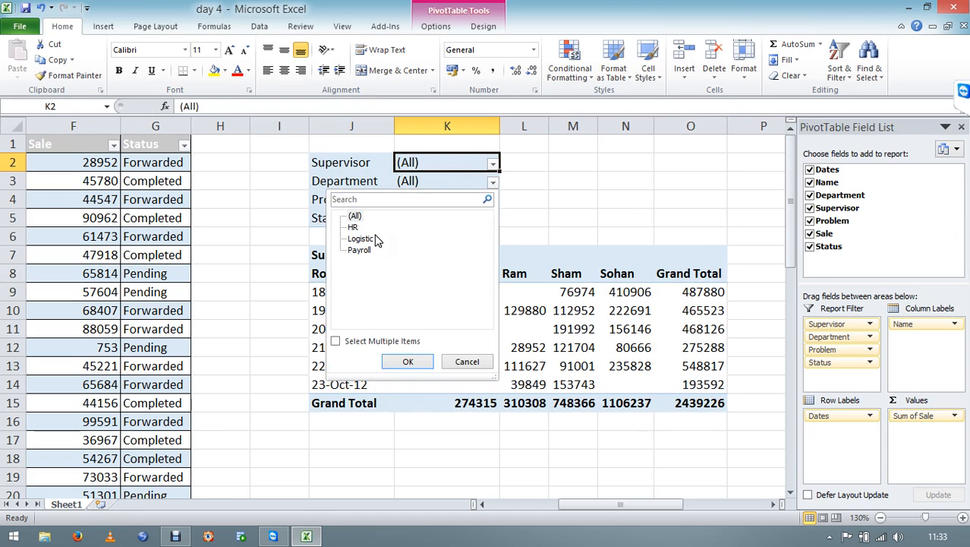
pyautogui.click(353, 227)
pyautogui.click(409, 361)
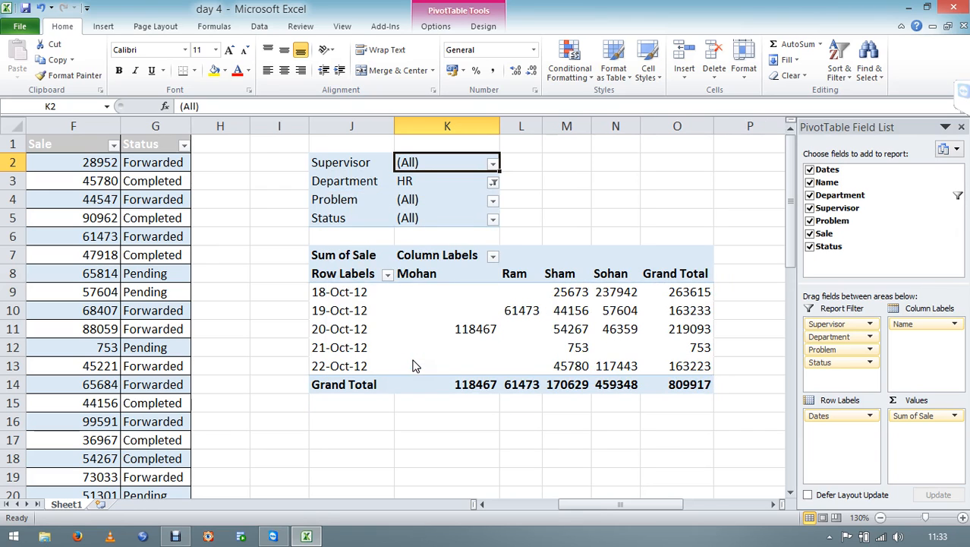
# Filter the PivotTable to the Payroll department.
pyautogui.click(492, 183)
pyautogui.click(359, 250)
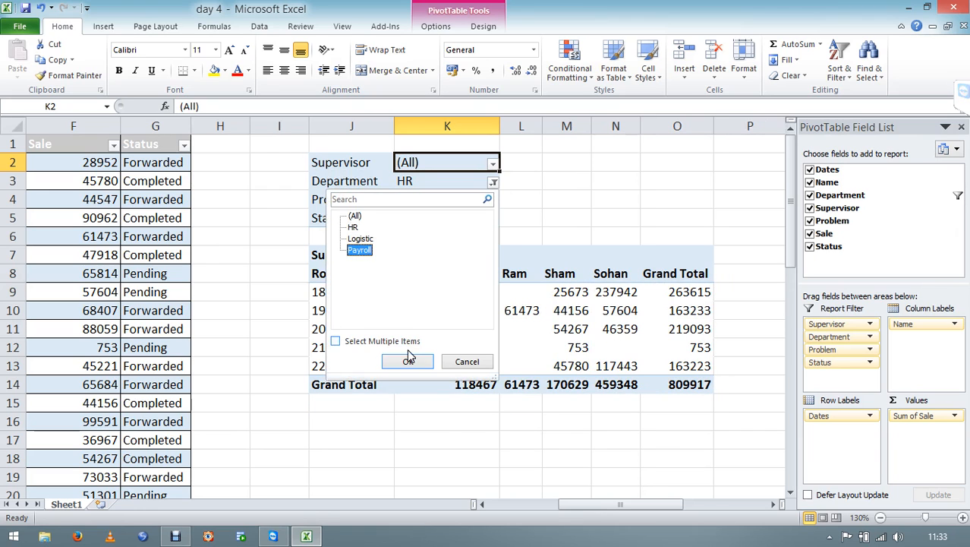
pyautogui.click(408, 361)
# Reset the Department report filter to show all departments.
pyautogui.click(493, 184)
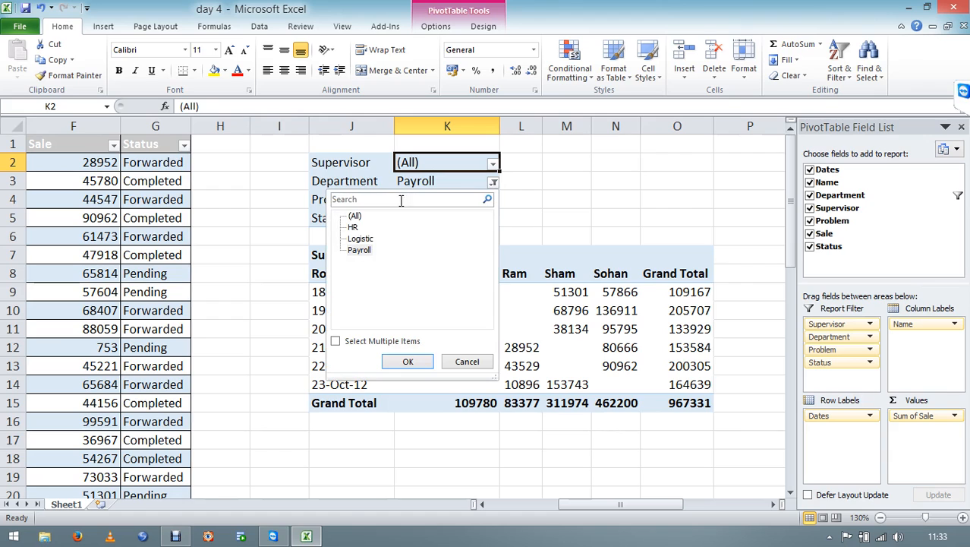
pyautogui.click(354, 215)
pyautogui.press('Return')
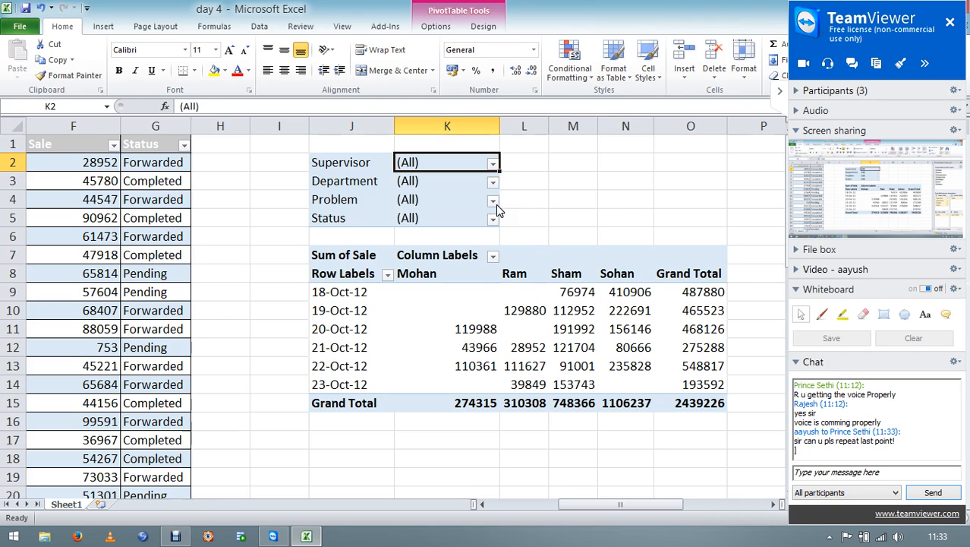
# Send the message "wait" to all participants in the TeamViewer chat.
pyautogui.write('a')
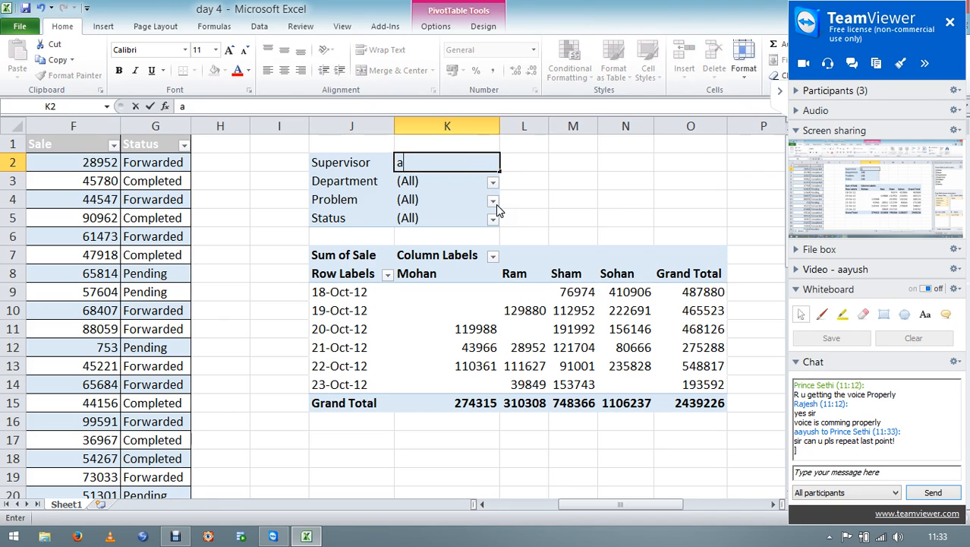
pyautogui.click(877, 471)
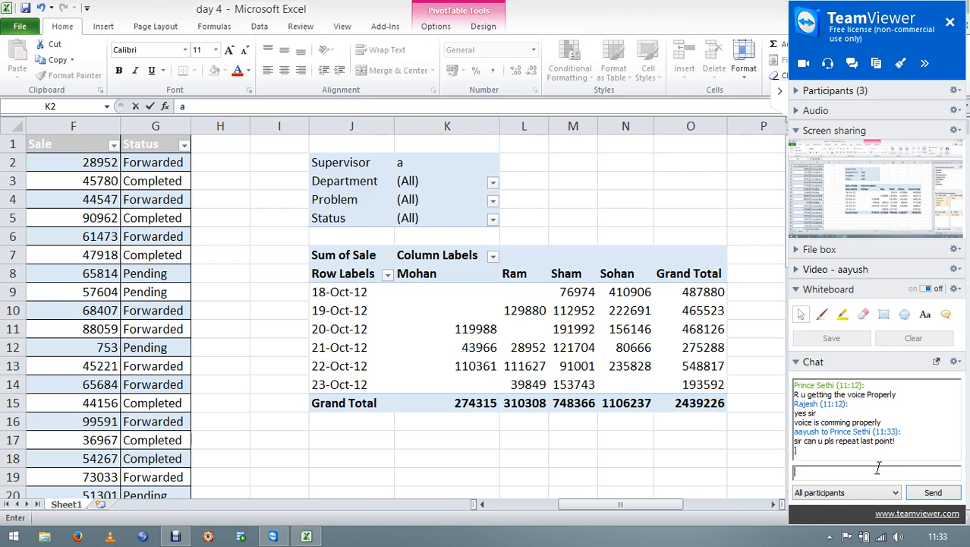
pyautogui.write('wait')
pyautogui.press('Return')
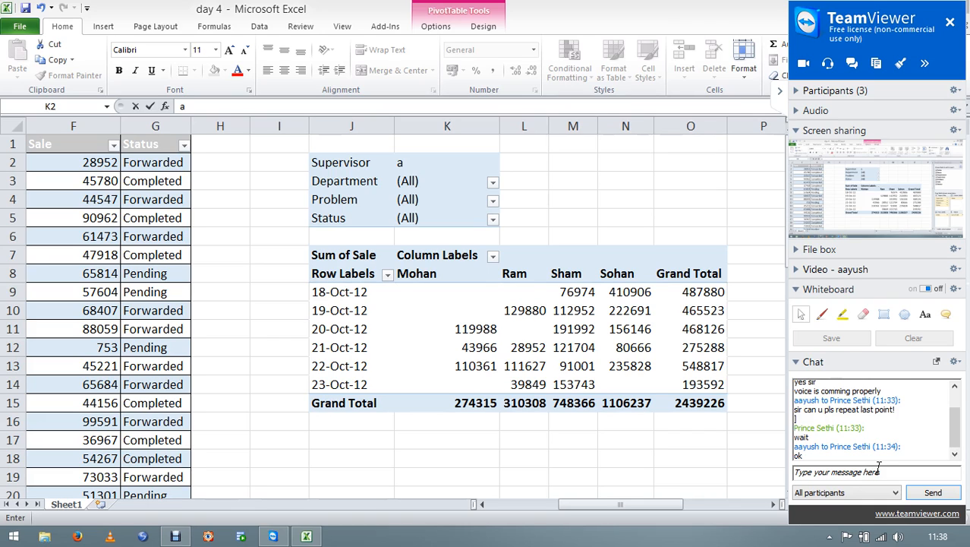
# Send the participant a greeting by name in the TeamViewer chat, followed by the message "your question?".
pyautogui.click(879, 466)
pyautogui.write('yes aayush')
pyautogui.press('Return')
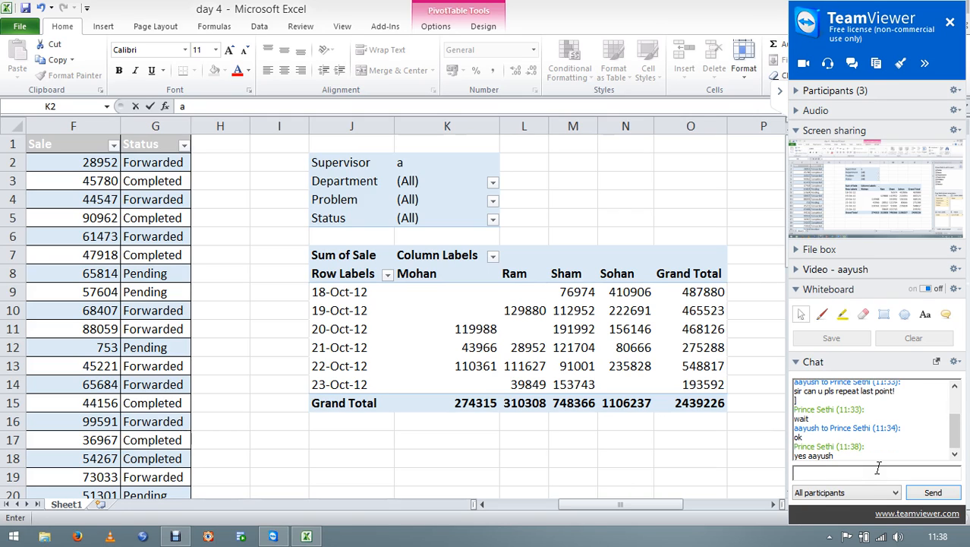
pyautogui.write('your question?')
pyautogui.press('Return')
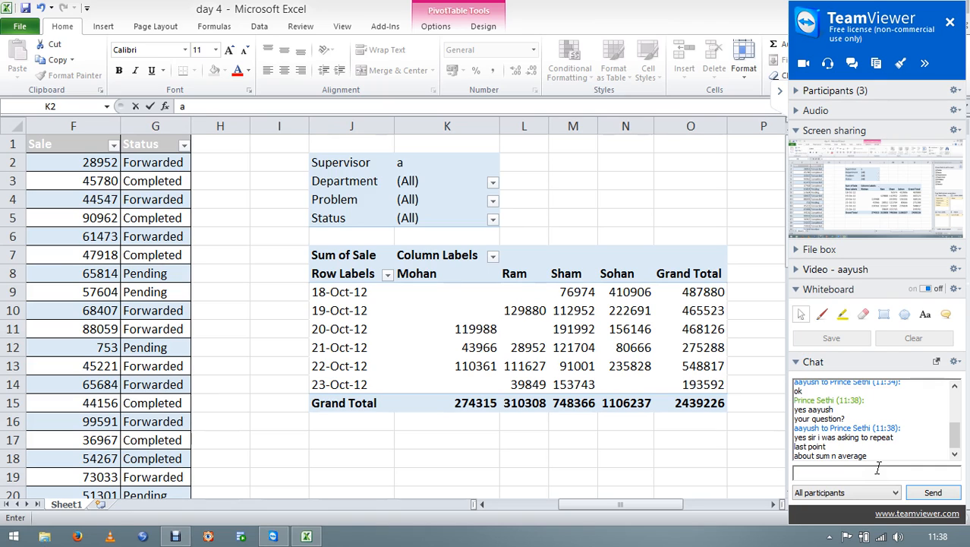
# Hide the TeamViewer panel and discard the stray entry in the Supervisor filter cell K2 in Excel.
pyautogui.click(622, 314)
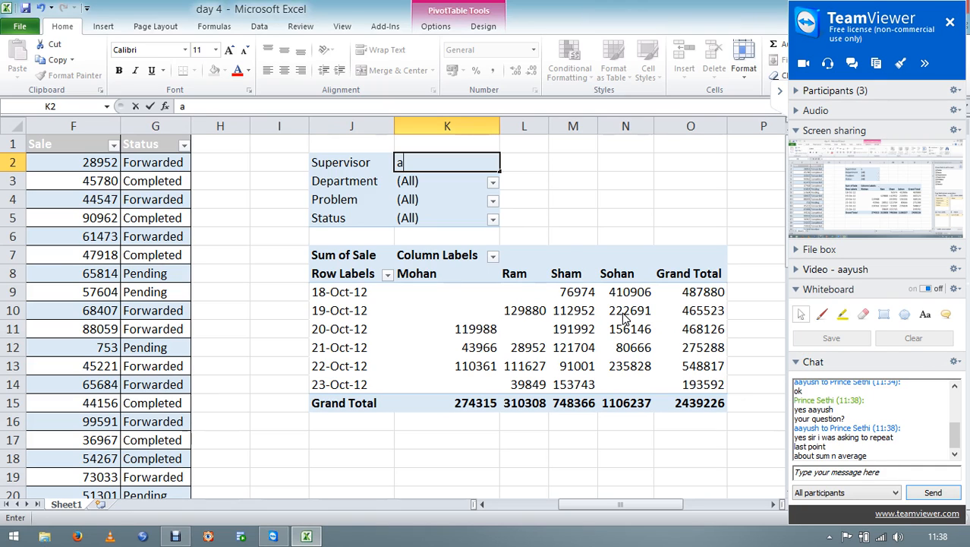
pyautogui.click(494, 306)
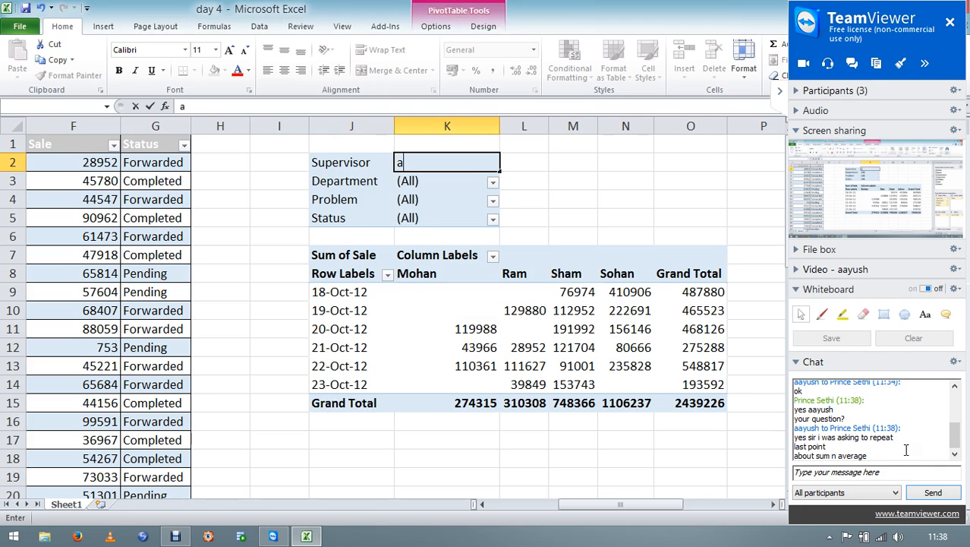
pyautogui.click(827, 473)
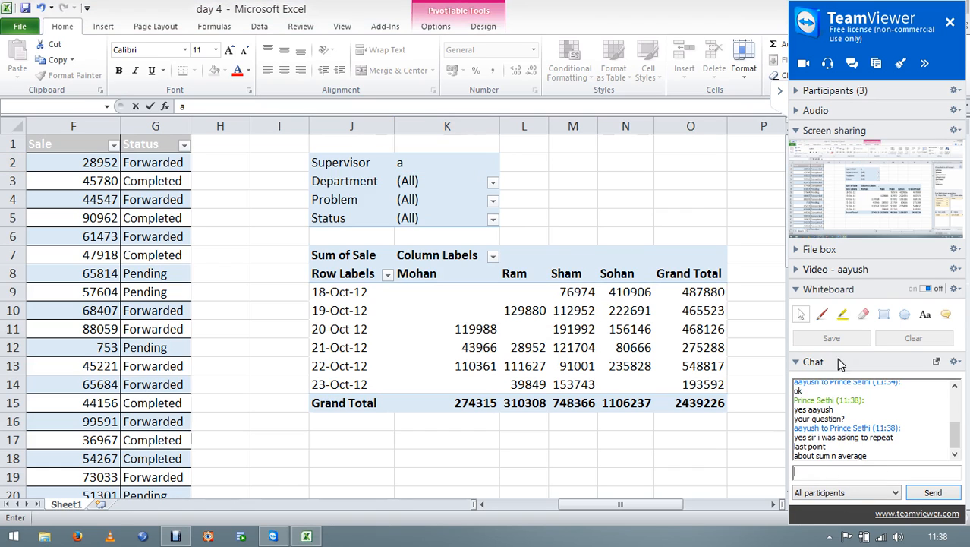
pyautogui.click(782, 95)
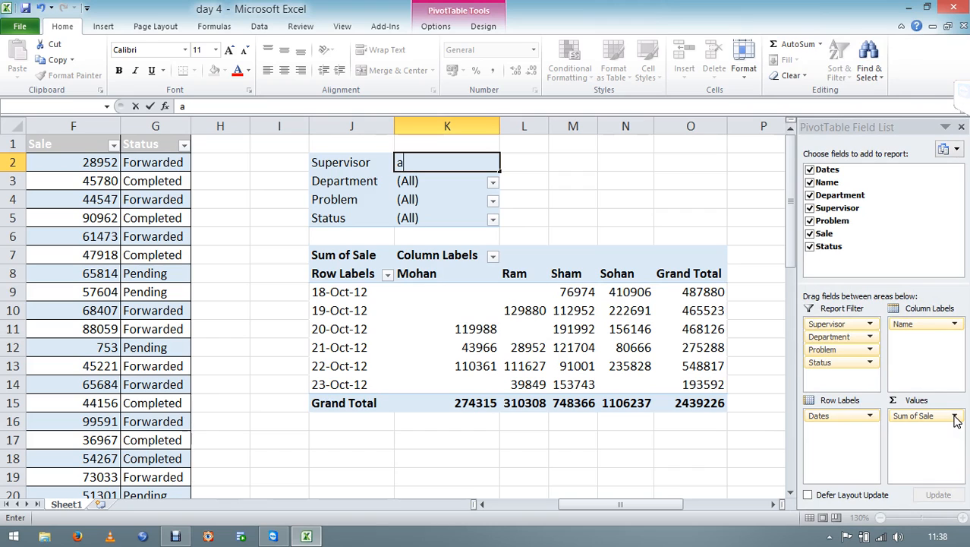
pyautogui.click(598, 374)
pyautogui.click(488, 306)
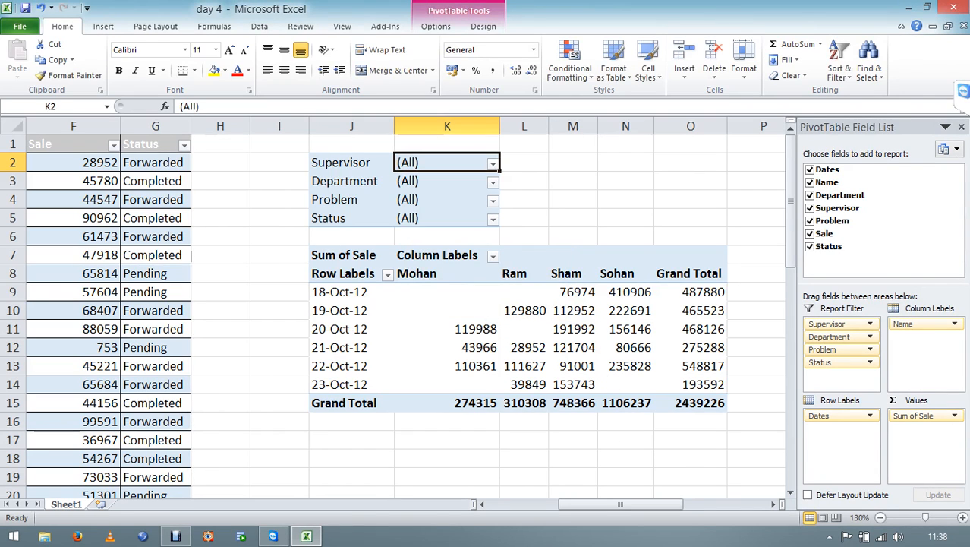
# Change the Sale value field to summarize by Count.
pyautogui.click(954, 415)
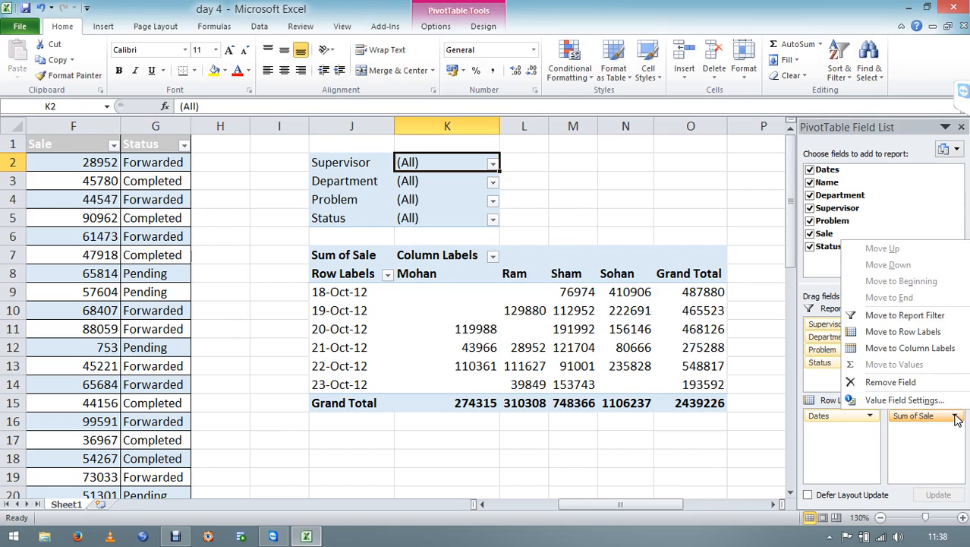
pyautogui.click(914, 400)
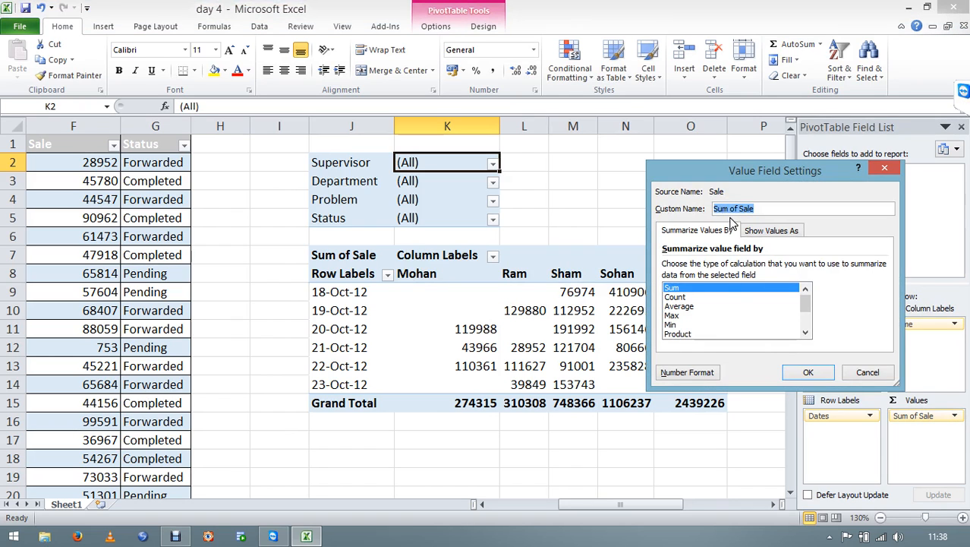
pyautogui.moveTo(732, 173); pyautogui.dragTo(403, 203)
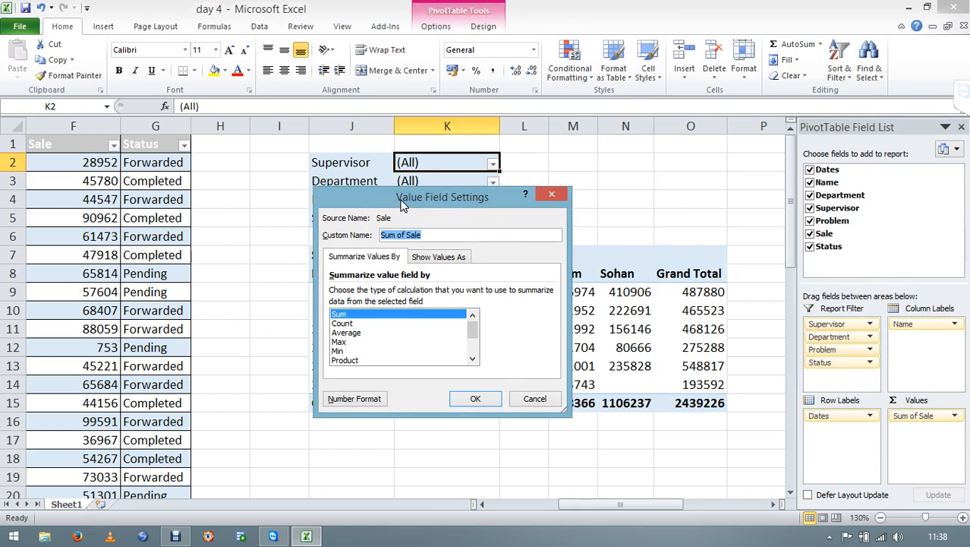
pyautogui.click(343, 324)
pyautogui.click(472, 398)
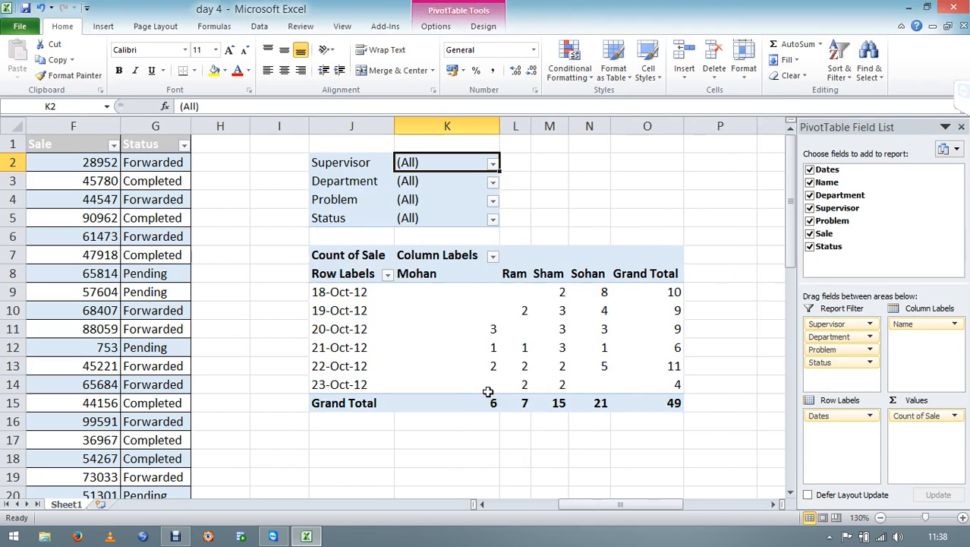
# Change the Sale value field to summarize by Average.
pyautogui.click(955, 416)
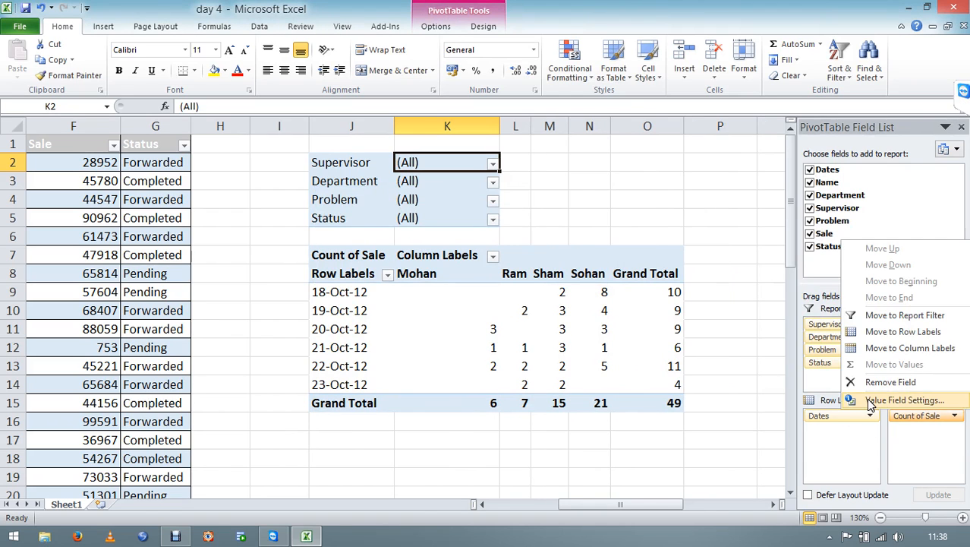
pyautogui.click(843, 400)
pyautogui.click(357, 332)
pyautogui.click(474, 398)
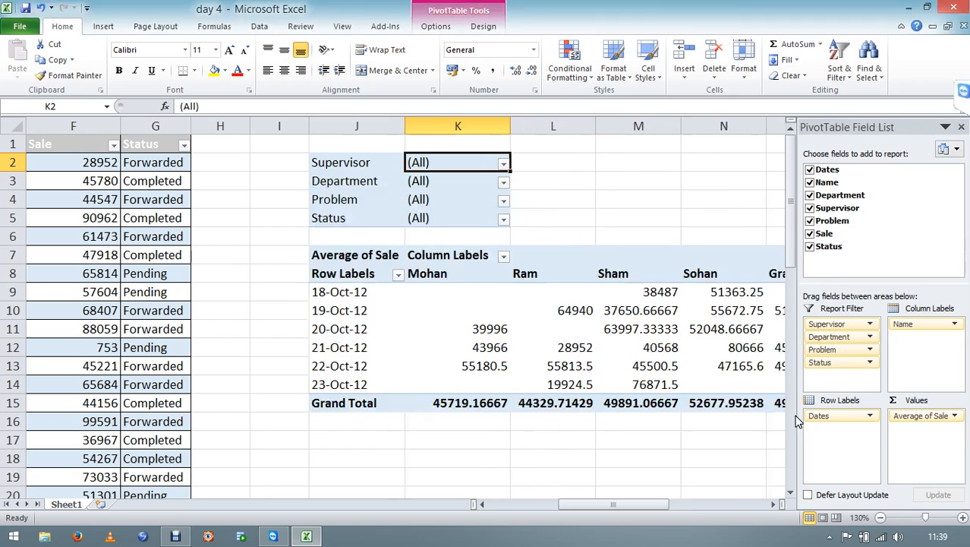
# Return the Sale value field to summarizing by Sum.
pyautogui.click(955, 415)
pyautogui.click(852, 400)
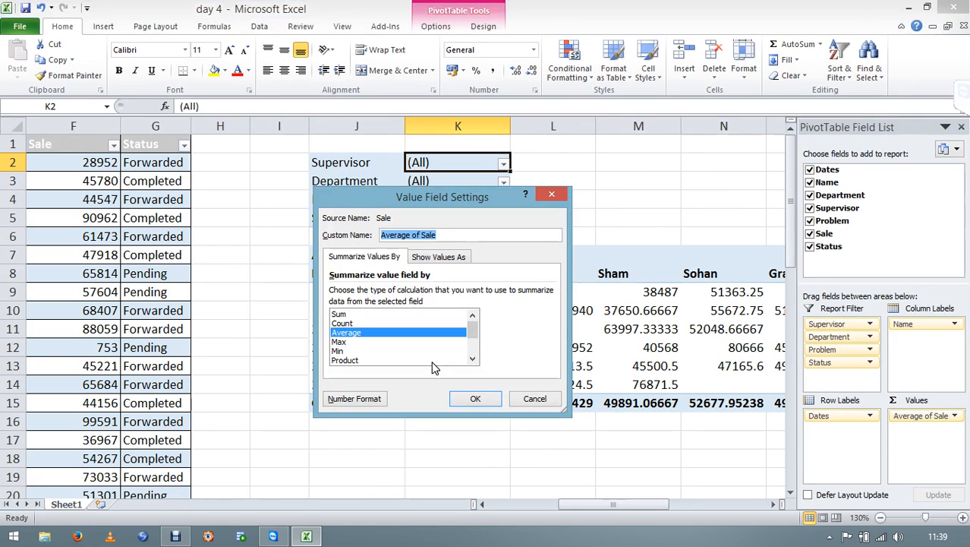
pyautogui.click(364, 315)
pyautogui.click(477, 399)
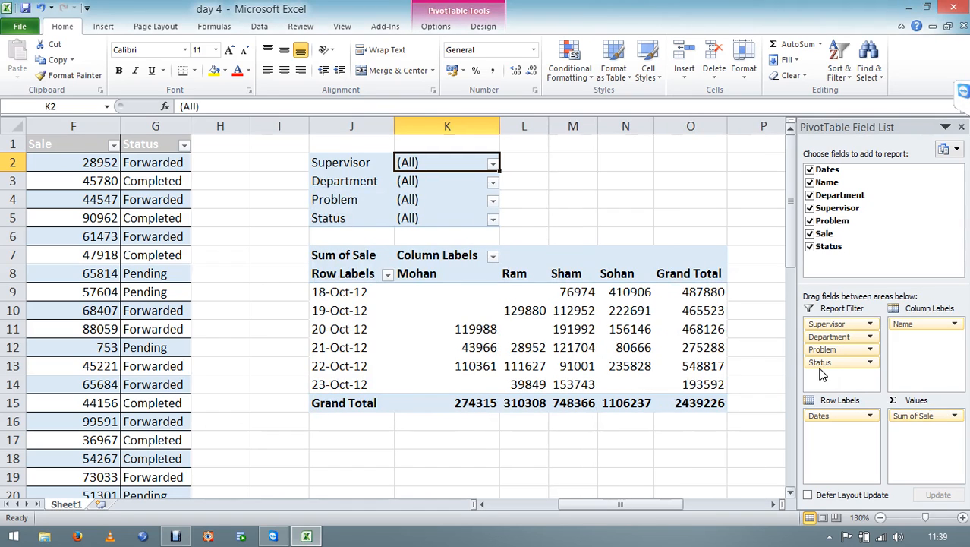
# Send "clear?" to all participants in the TeamViewer chat and write "ok" as the next message.
pyautogui.click(827, 471)
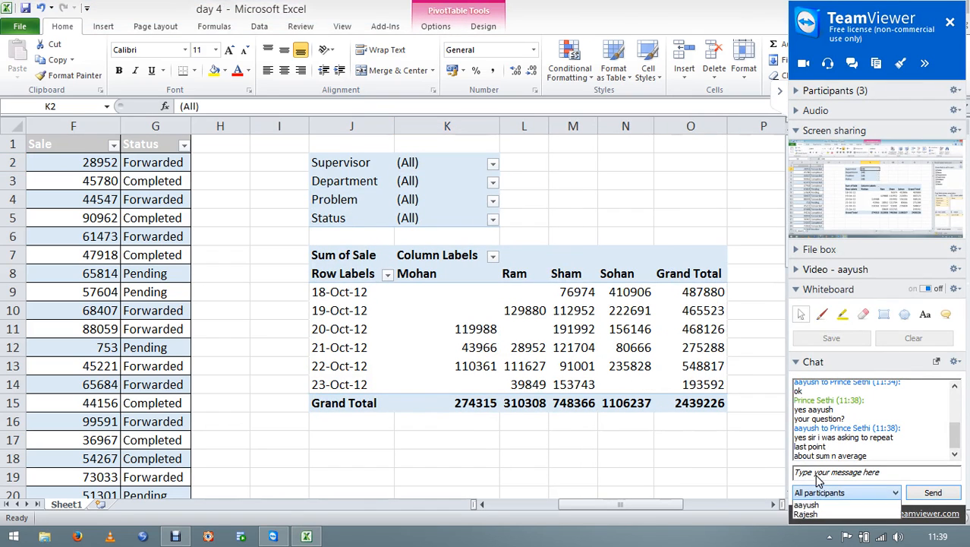
pyautogui.write('clear?')
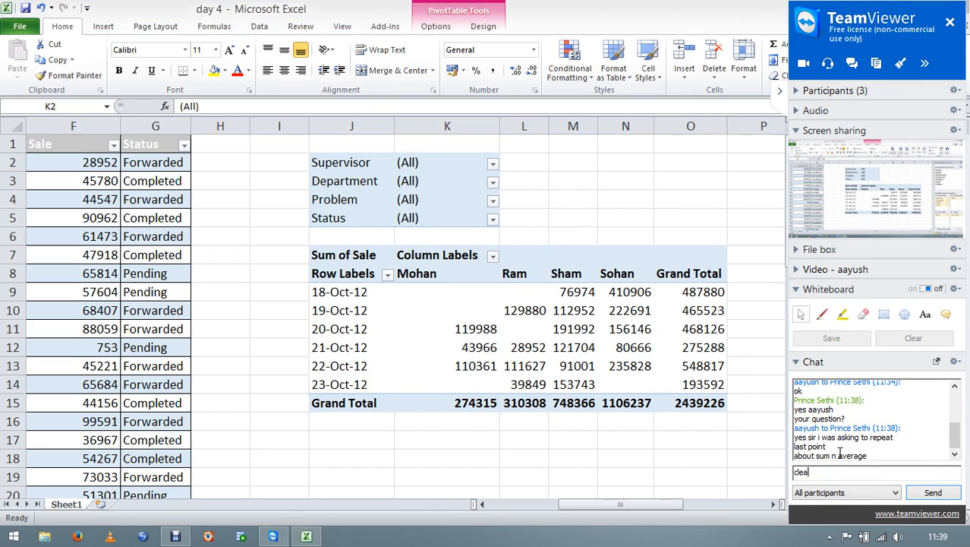
pyautogui.press('Return')
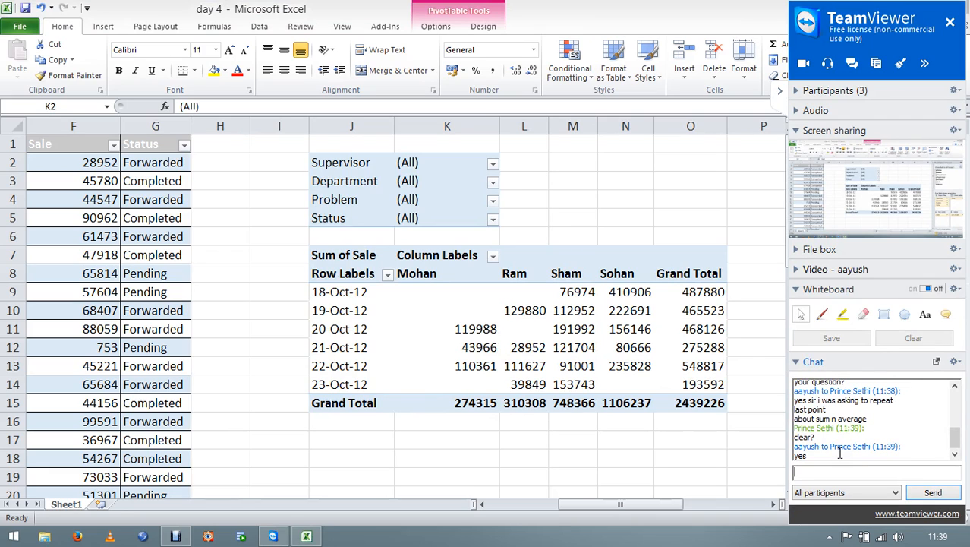
pyautogui.write('ok')
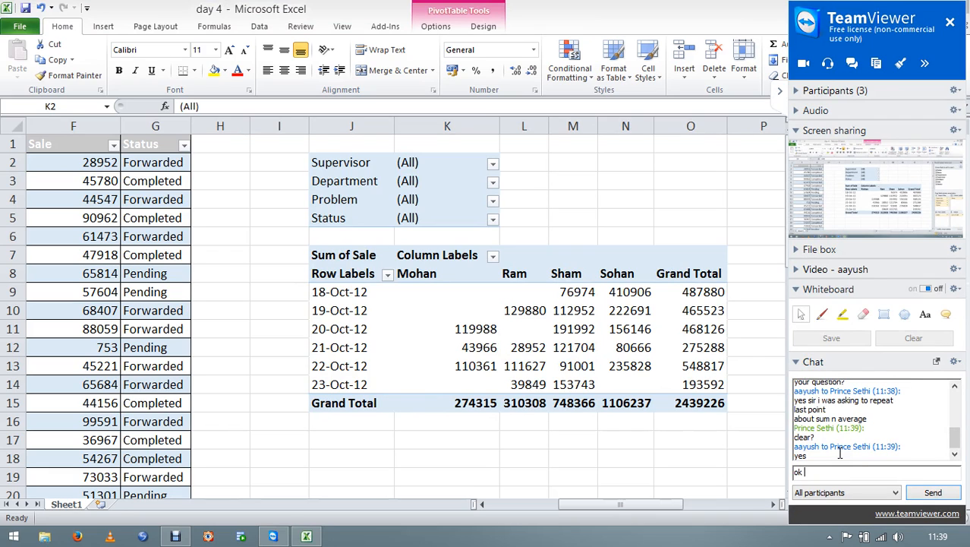